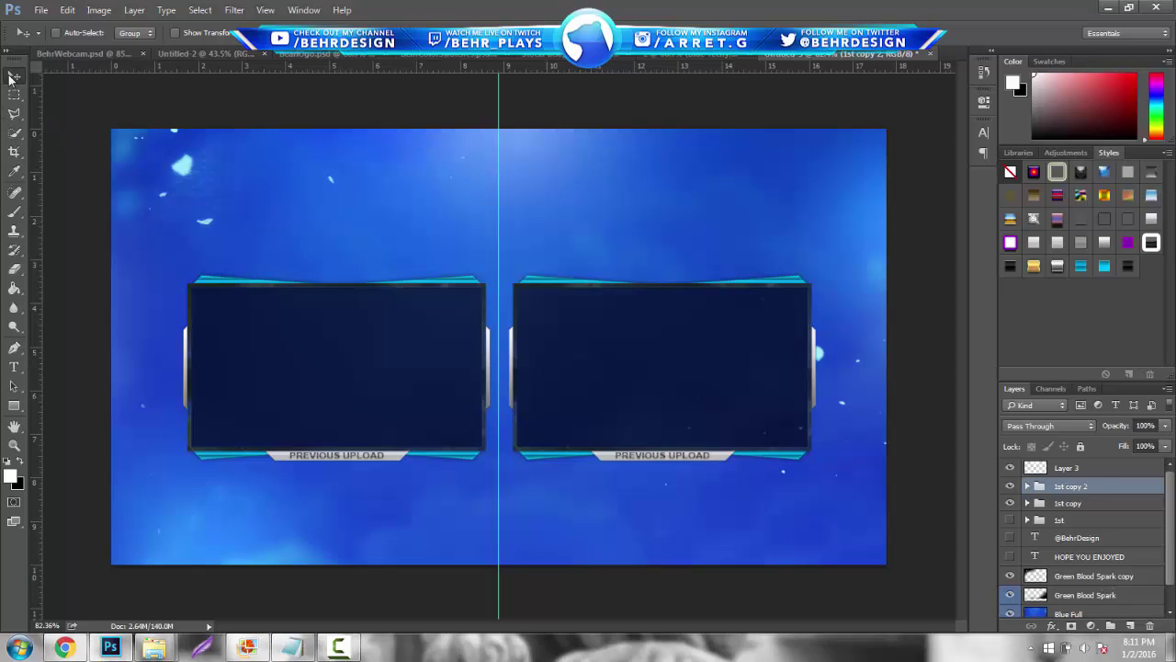
# Check the BehrWebcam.psd frame design and delete every layer above Background in the document with the two Previous Upload boxes.
pyautogui.click(83, 53)
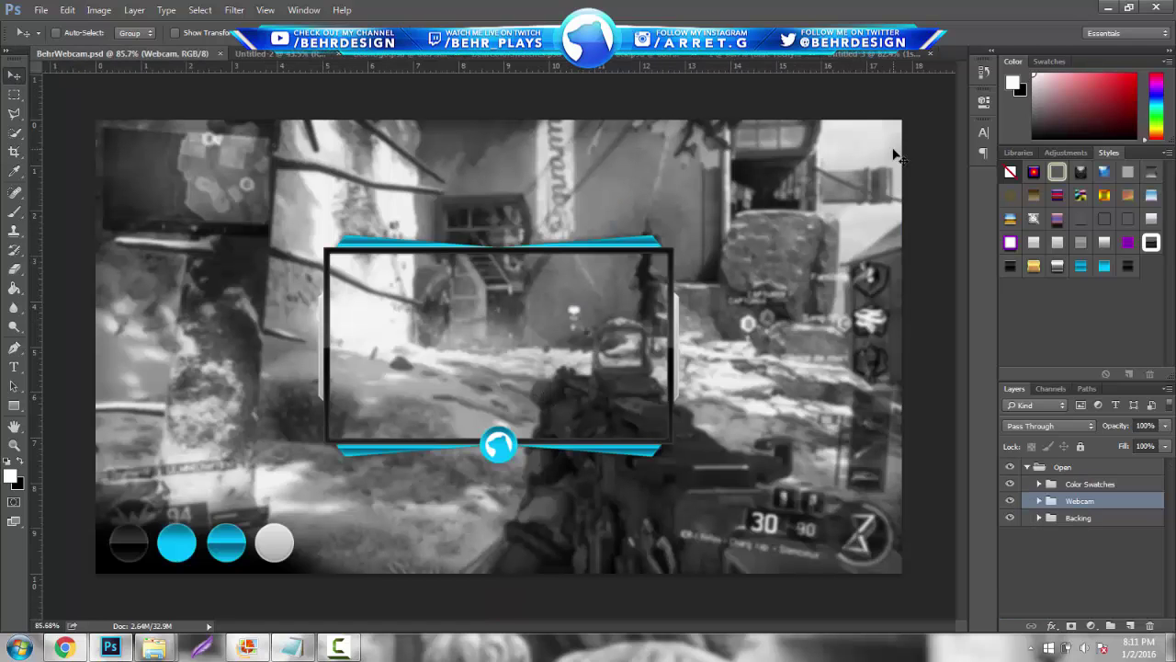
pyautogui.click(836, 55)
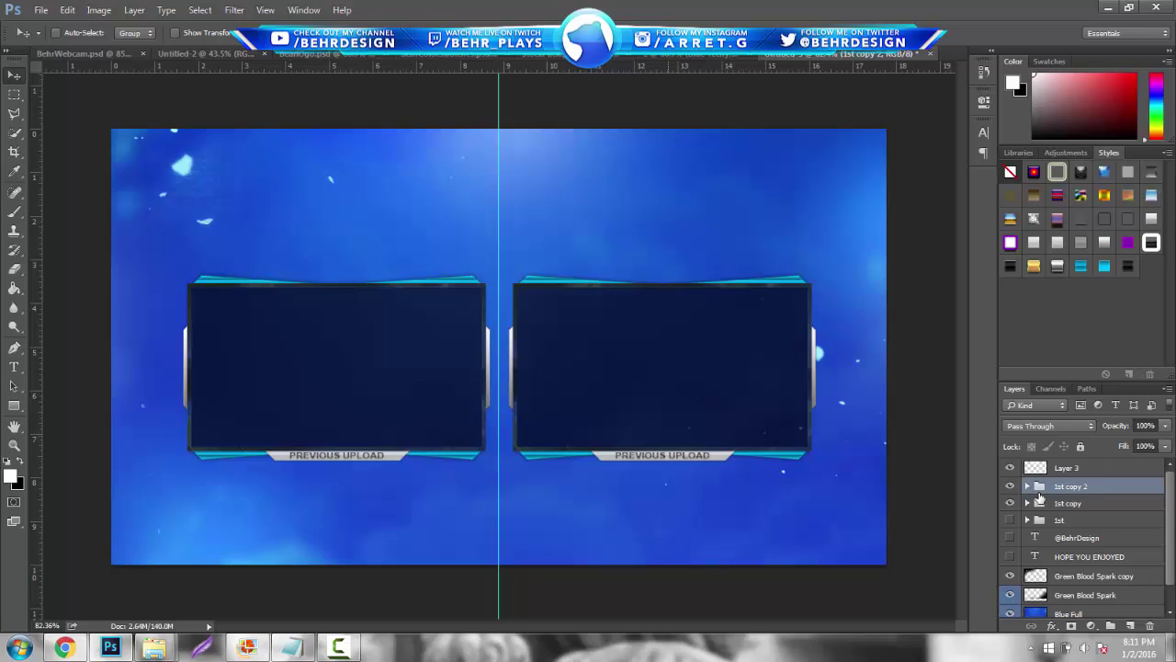
pyautogui.click(1103, 470)
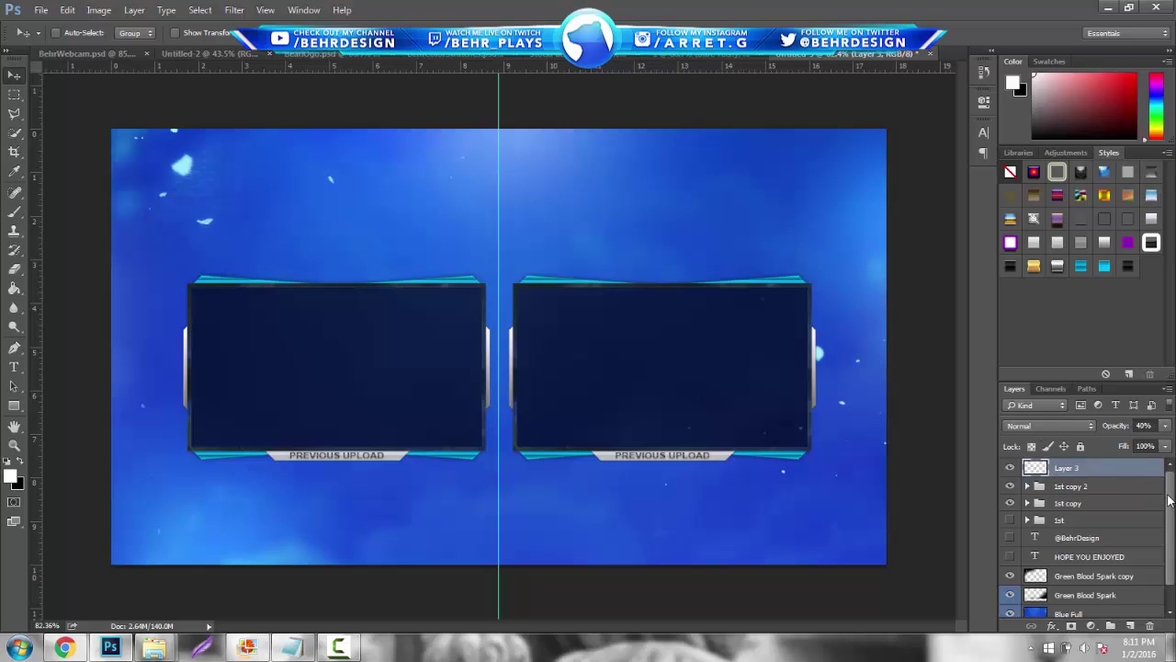
pyautogui.moveTo(1168, 500); pyautogui.dragTo(1164, 610)
pyautogui.keyDown('shift'); pyautogui.click(1095, 590); pyautogui.keyUp('shift')
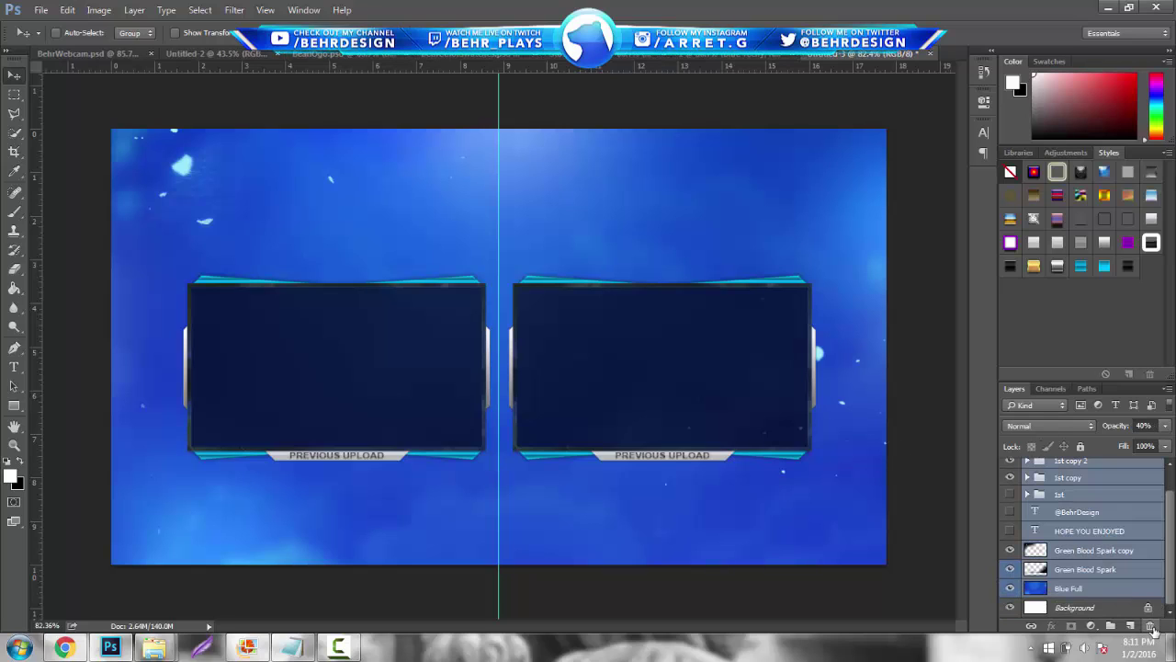
pyautogui.click(1152, 627)
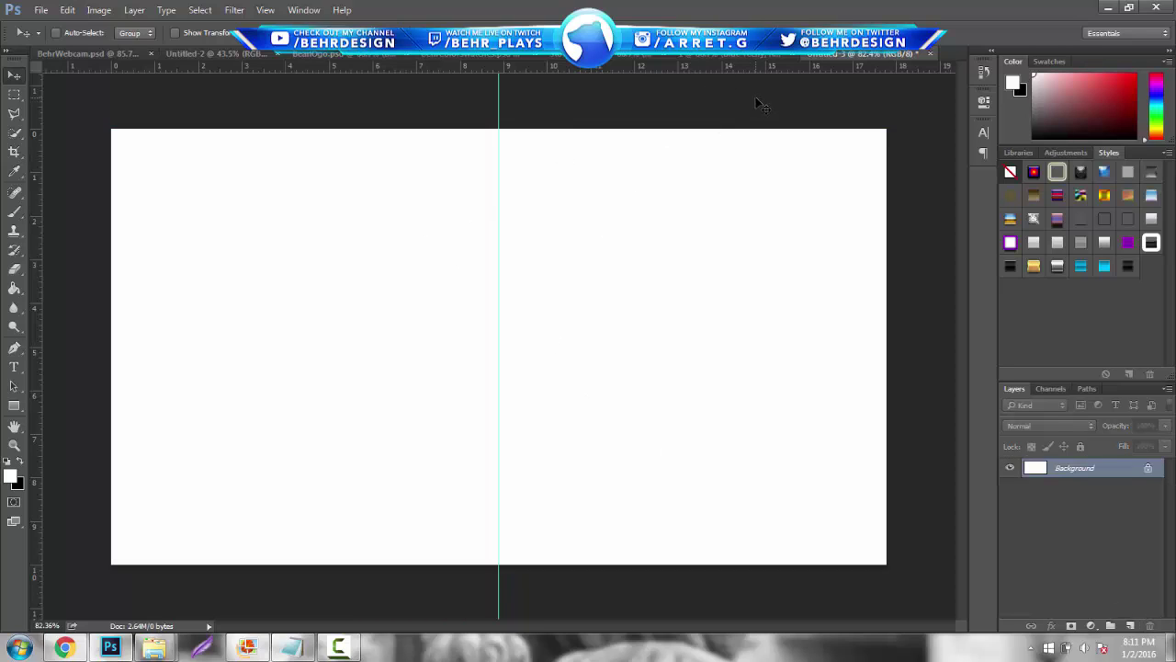
# Look over the four color swatch circles in the swatches document and return to the blank white document.
pyautogui.click(628, 57)
pyautogui.click(428, 53)
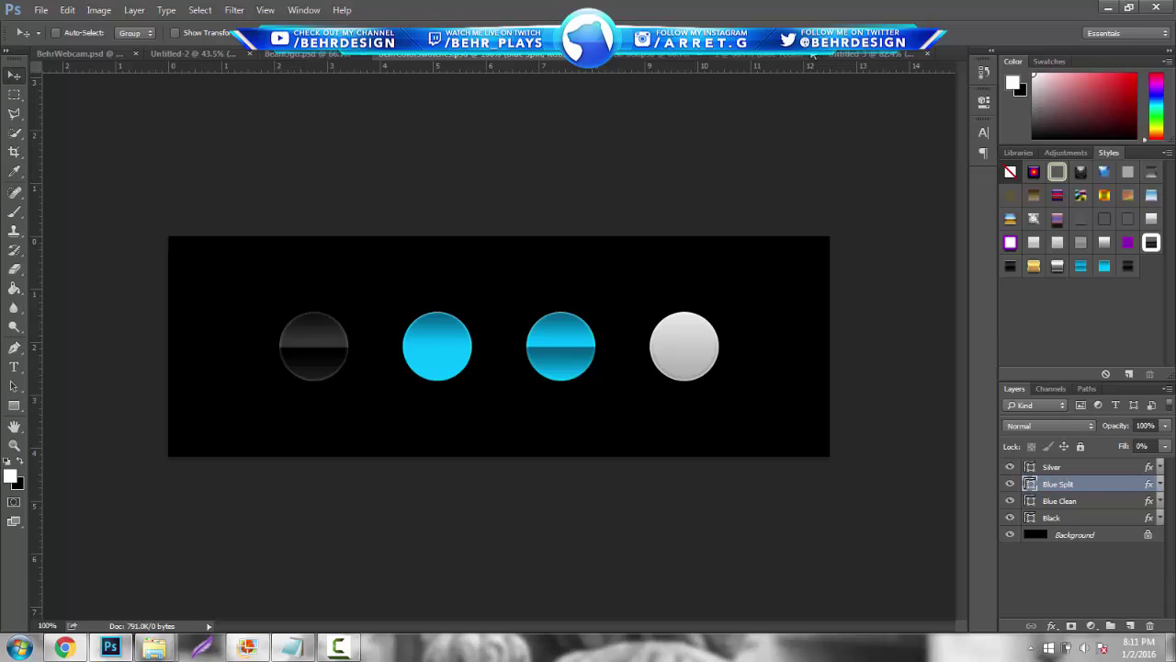
pyautogui.click(871, 54)
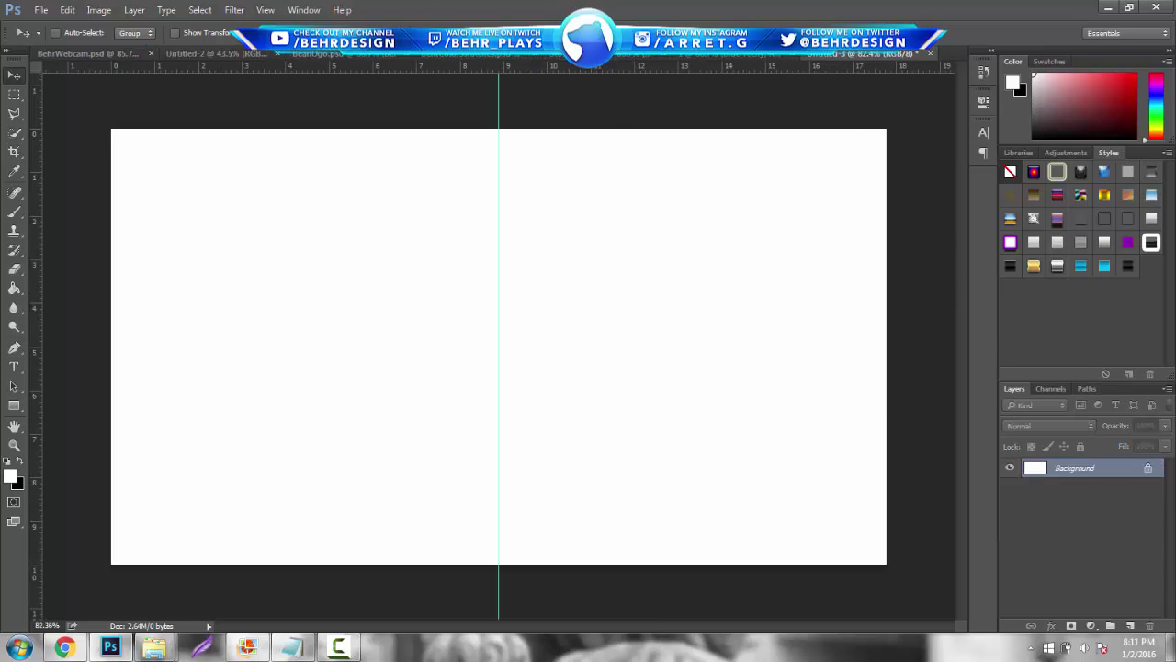
# Show only the Blue Full texture in the stock pack document and copy it into the blank document as a full-canvas background.
pyautogui.click(592, 54)
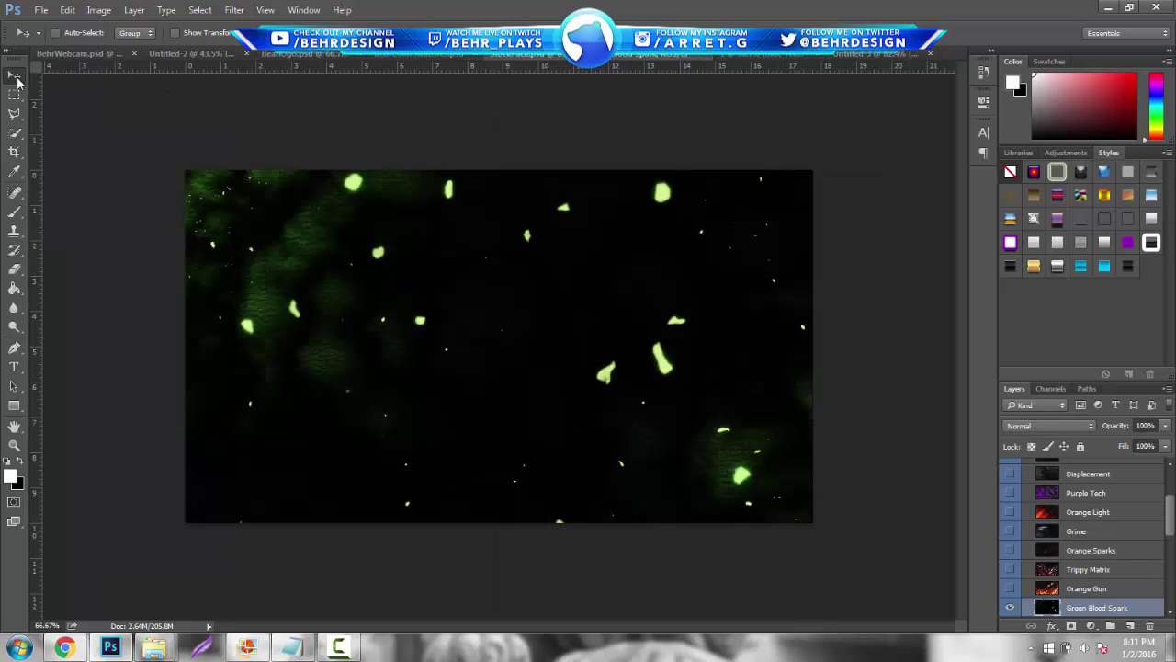
pyautogui.click(1010, 607)
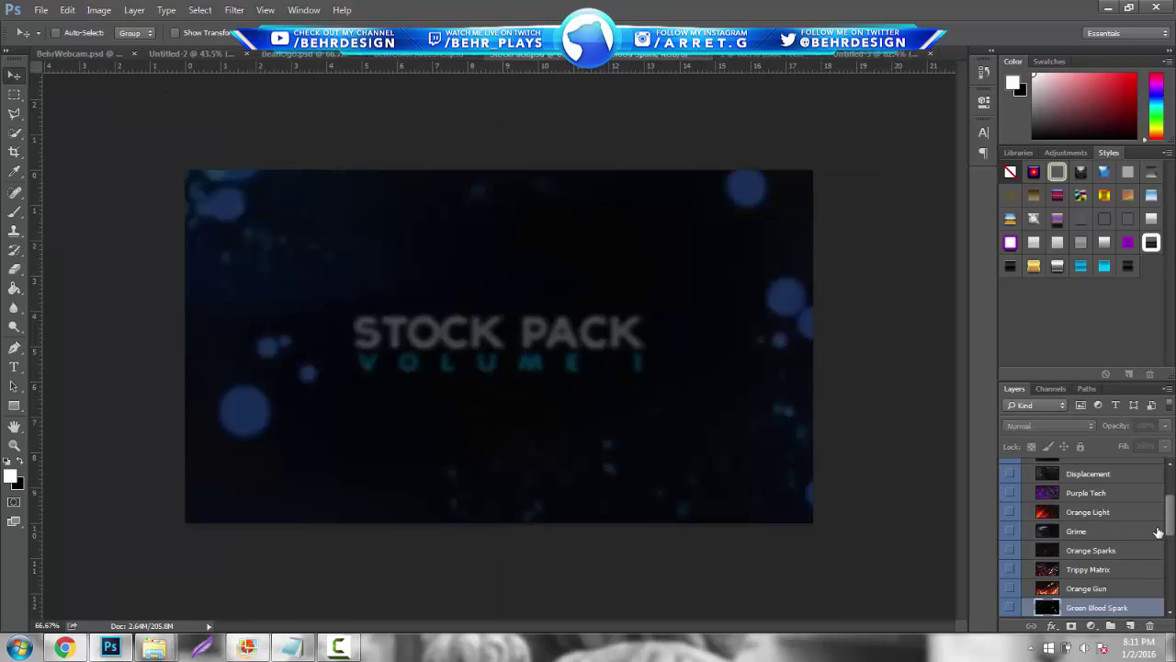
pyautogui.moveTo(1169, 532); pyautogui.dragTo(1173, 599)
pyautogui.click(1010, 512)
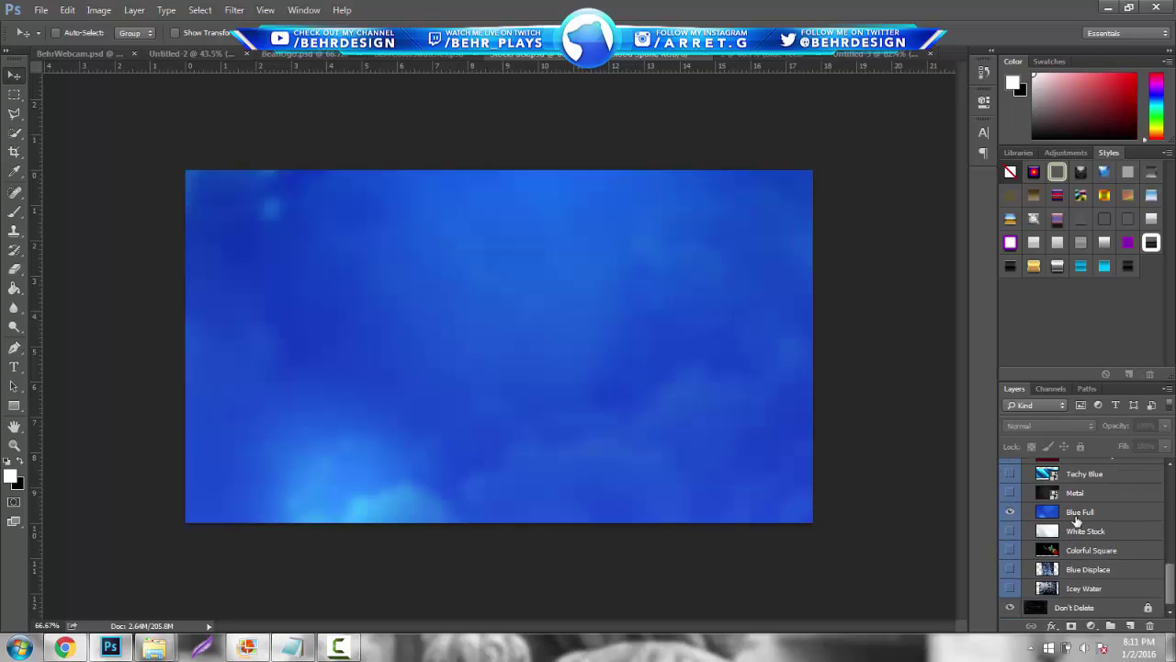
pyautogui.click(1077, 516)
pyautogui.moveTo(625, 217); pyautogui.dragTo(303, 263)
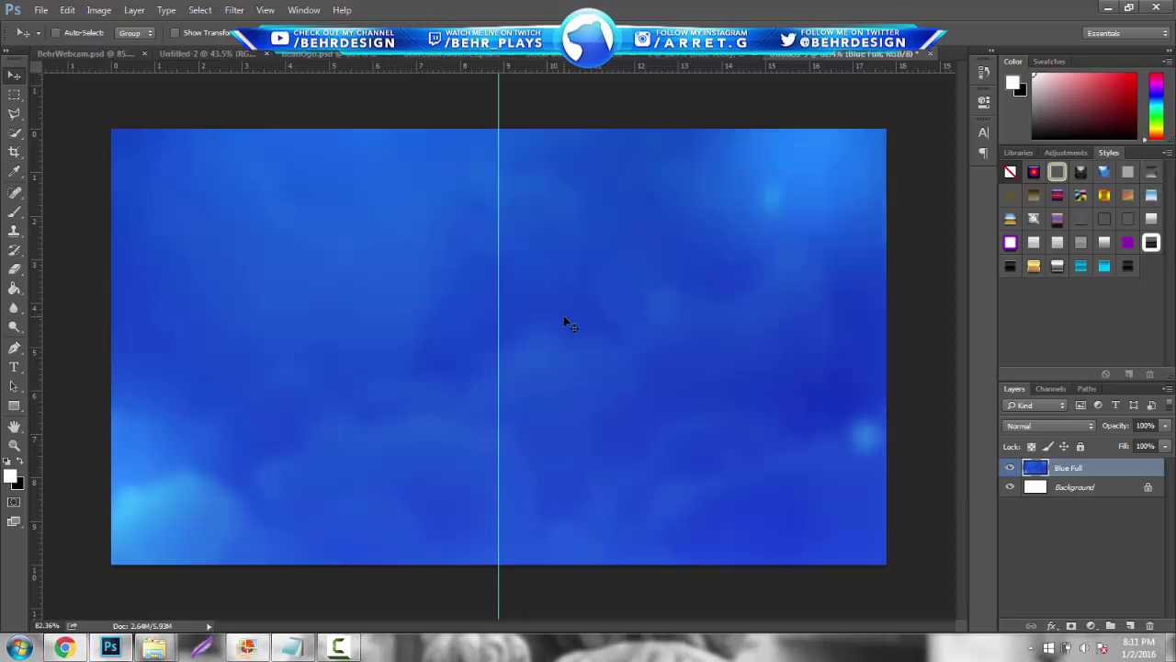
# Duplicate the white Background layer and move the copy above Blue Full.
pyautogui.click(1060, 488)
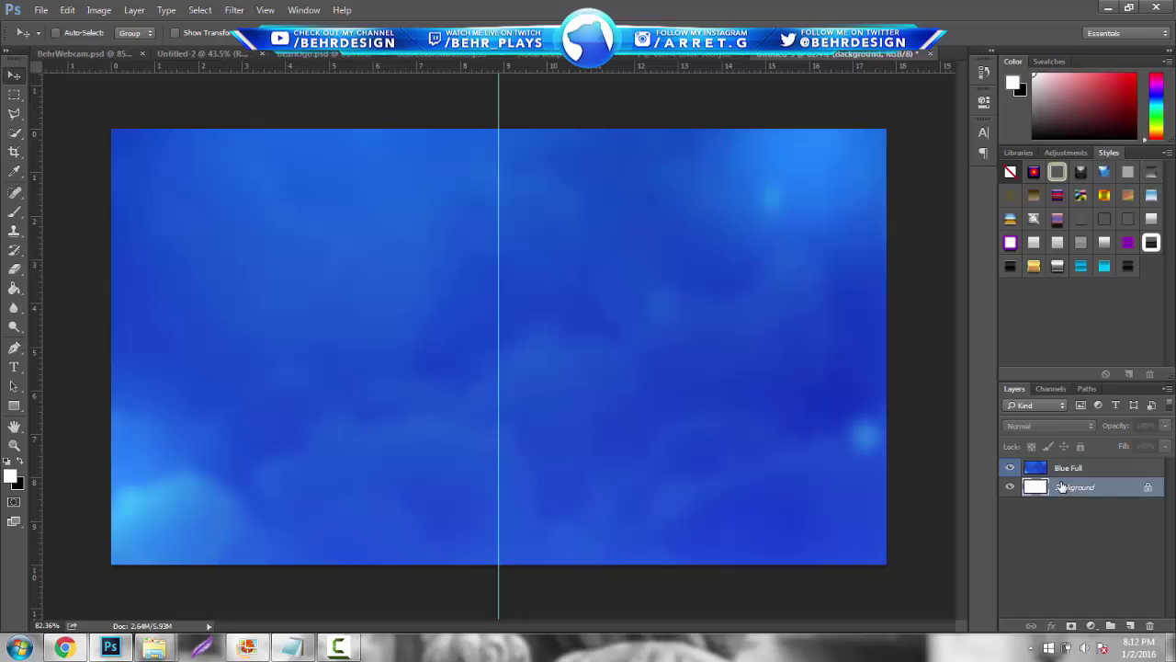
pyautogui.hotkey('ctrl', 'j')
pyautogui.moveTo(1083, 489); pyautogui.dragTo(1084, 464)
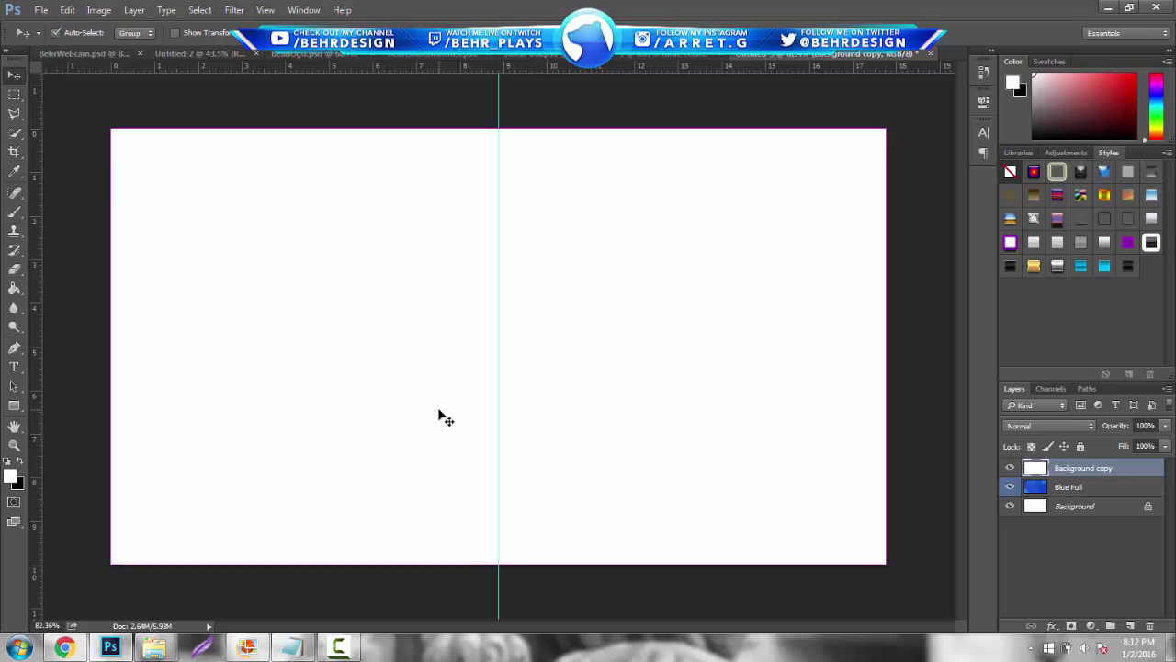
# Scale the white Background copy down to about 39% and center it on the canvas.
pyautogui.hotkey('ctrl', 't')
pyautogui.moveTo(104, 124); pyautogui.dragTo(633, 382)
pyautogui.moveTo(651, 425); pyautogui.dragTo(435, 296)
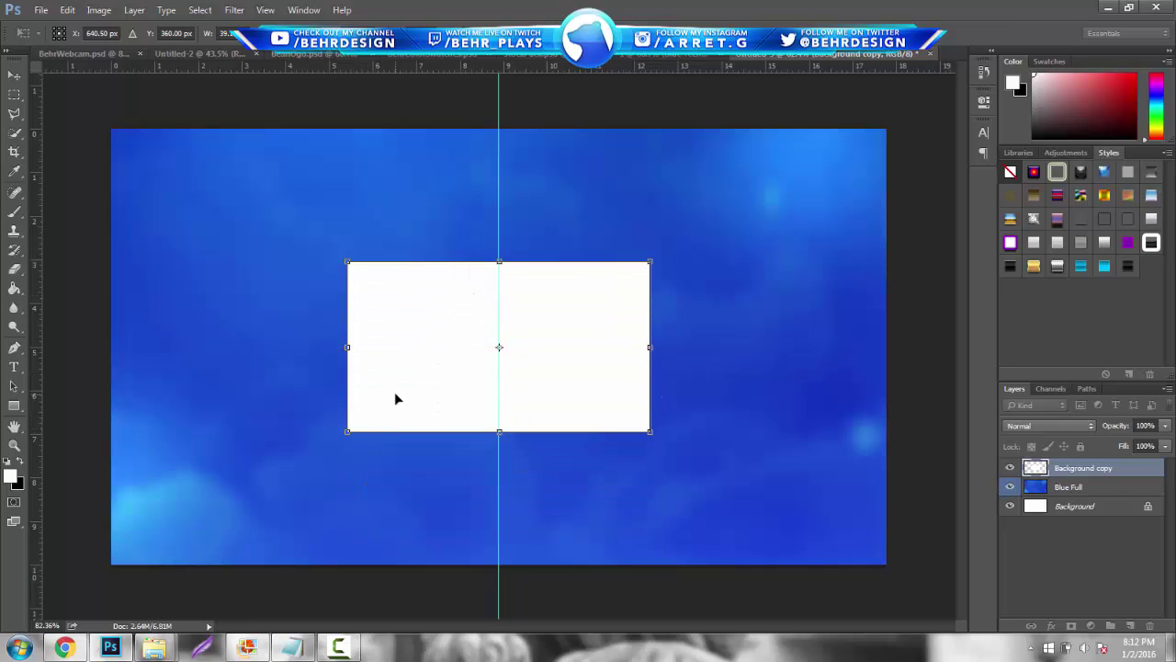
pyautogui.press('Return')
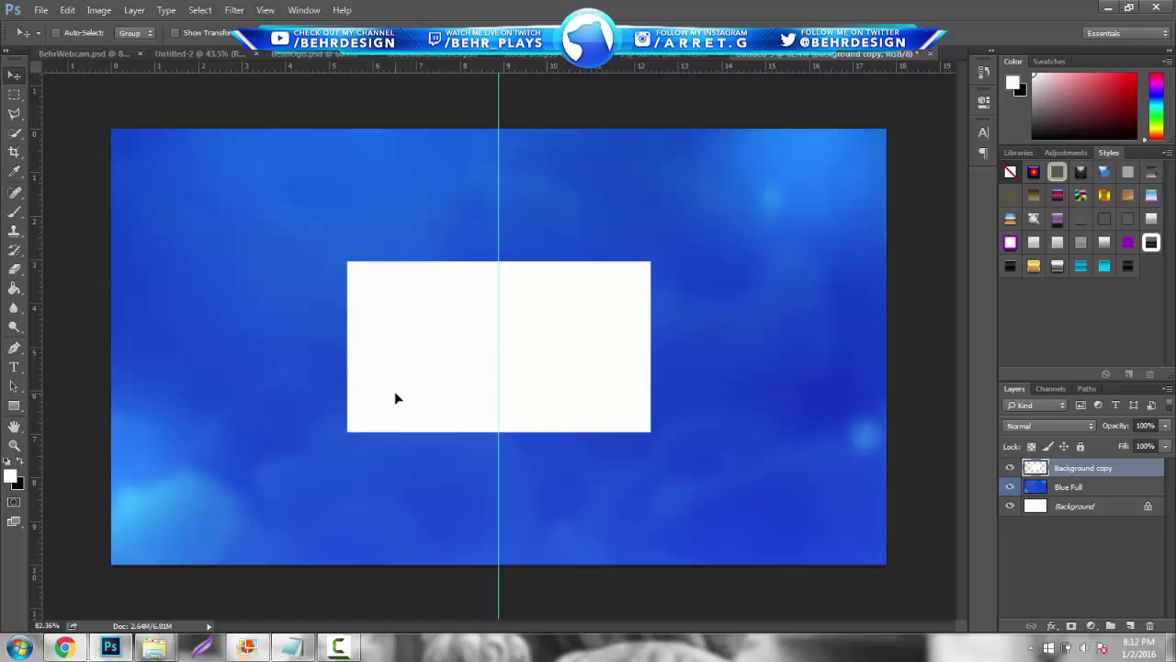
# Set the Background copy layer's fill to 0% and give it an 8 px black inside stroke.
pyautogui.click(1164, 447)
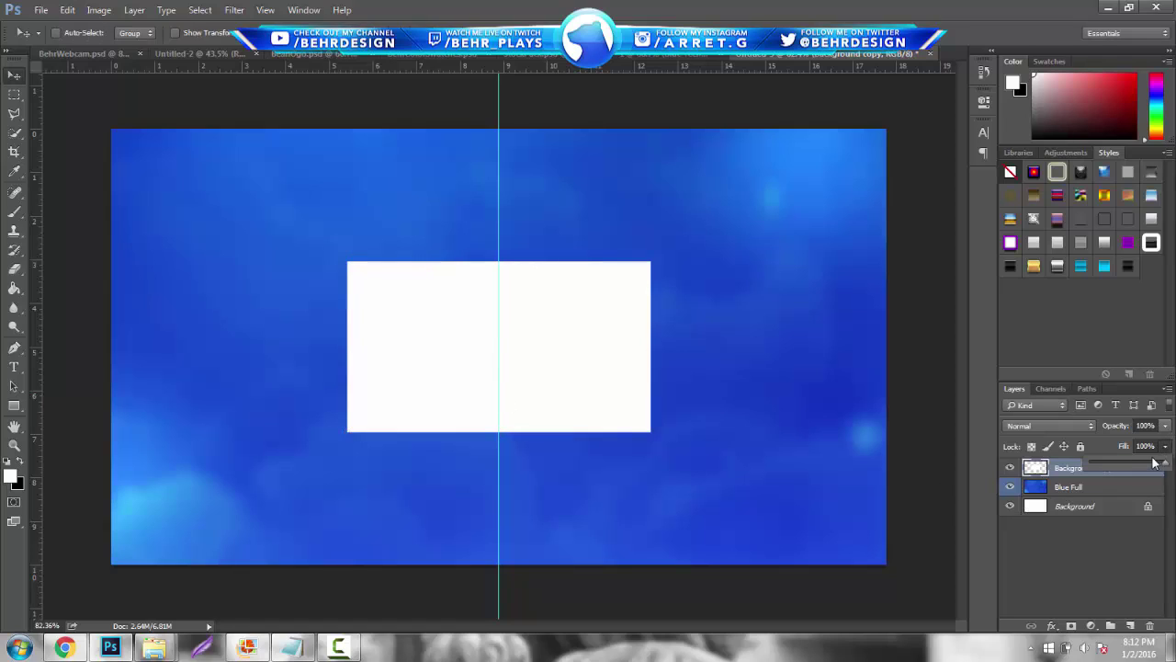
pyautogui.moveTo(1153, 468); pyautogui.dragTo(1037, 478)
pyautogui.rightClick(1064, 468)
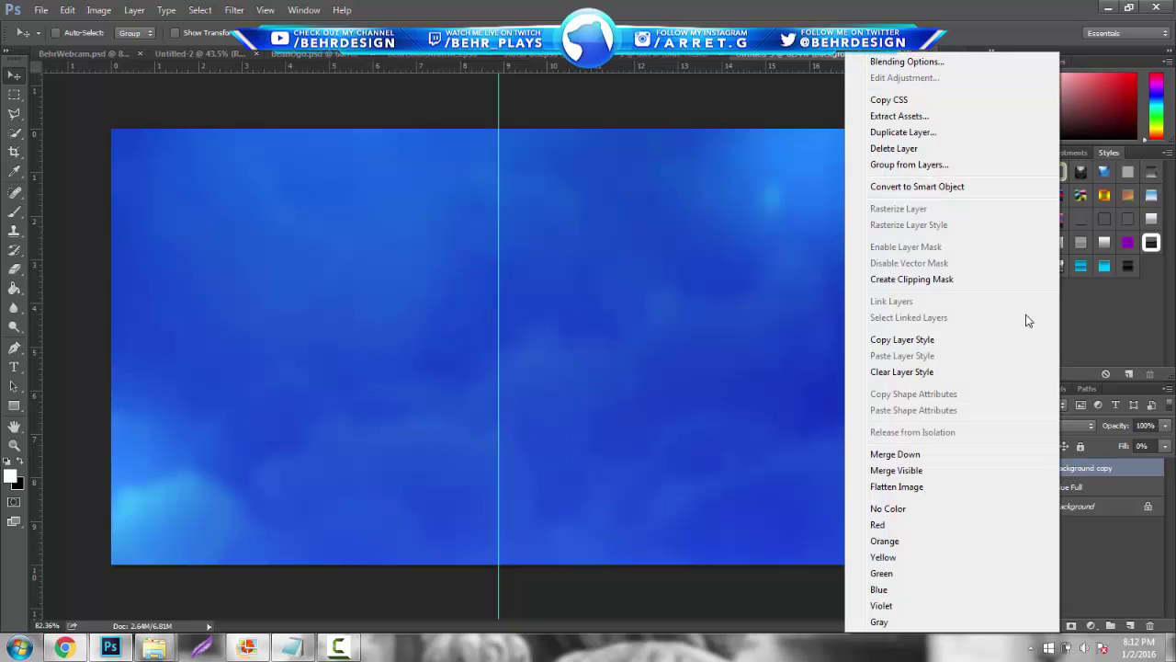
pyautogui.click(947, 63)
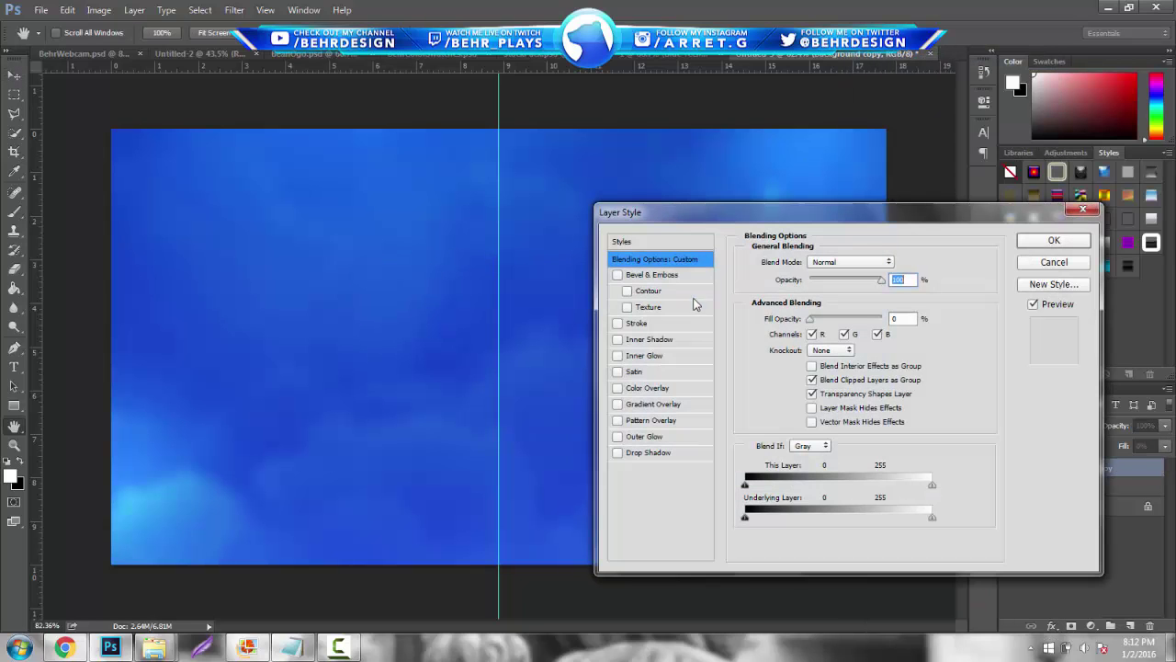
pyautogui.click(618, 323)
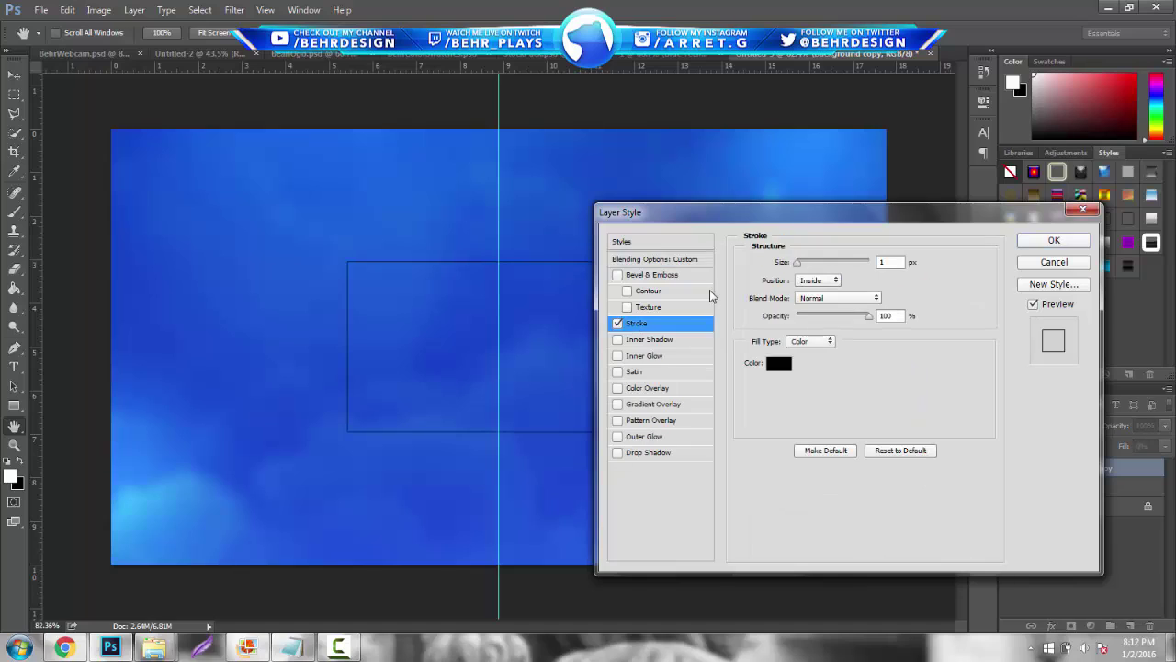
pyautogui.moveTo(802, 266); pyautogui.dragTo(807, 266)
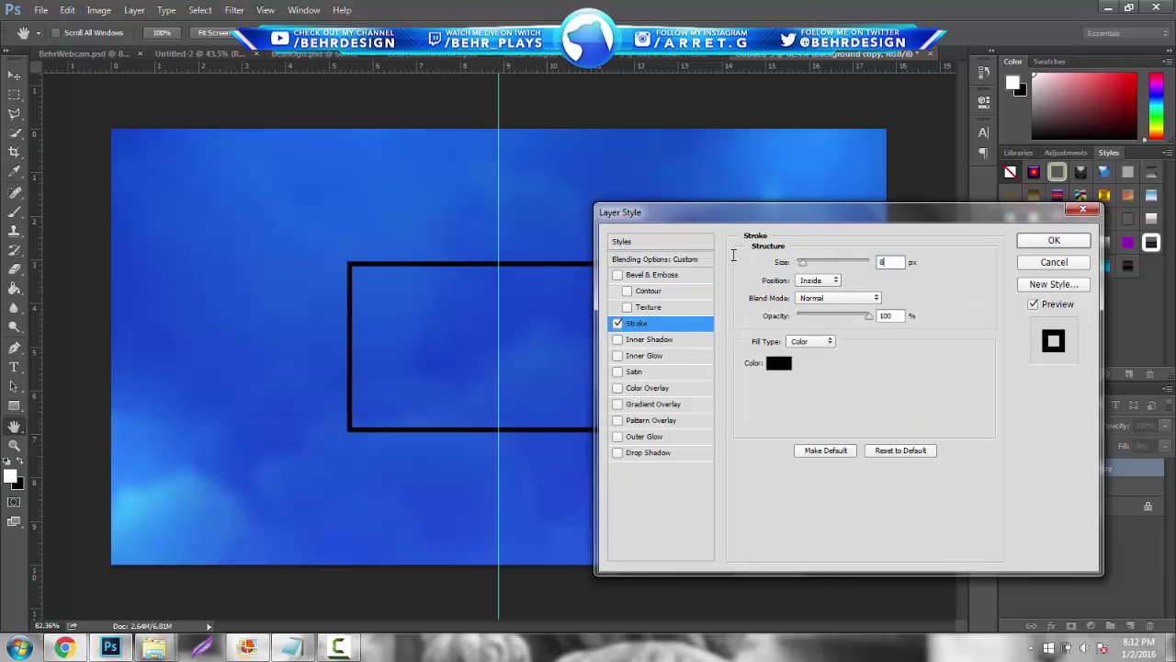
pyautogui.click(1054, 240)
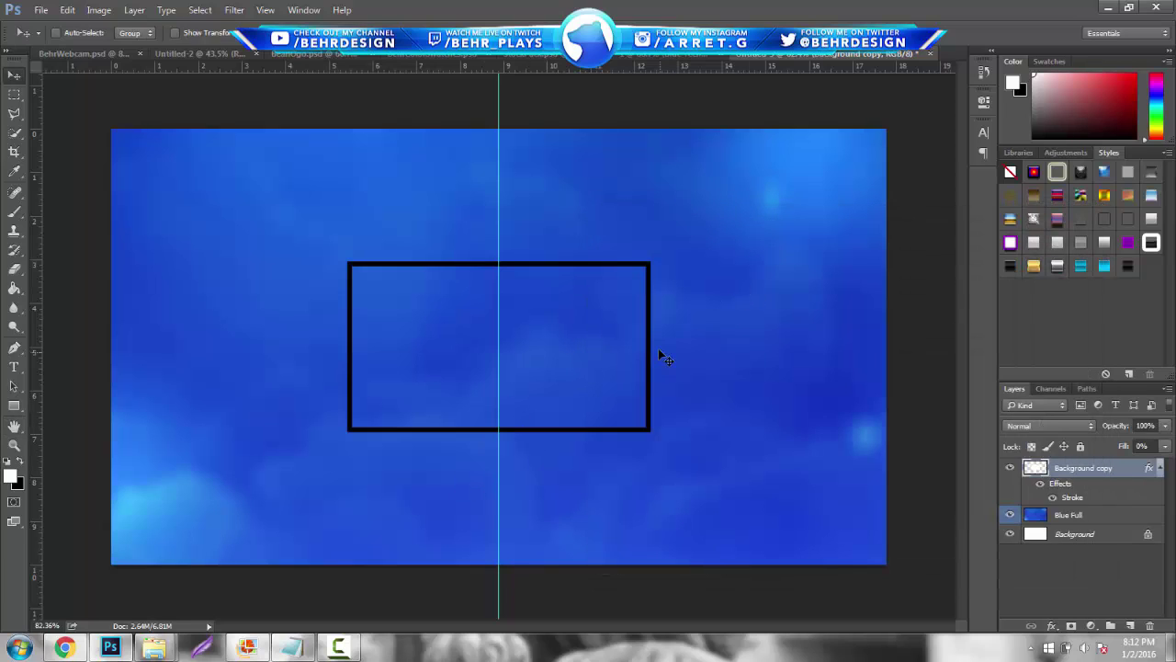
# Merge the outlined rectangle with a new empty layer and apply the saved black split-gradient style to the frame.
pyautogui.moveTo(525, 384); pyautogui.dragTo(509, 417)
pyautogui.click(12, 447)
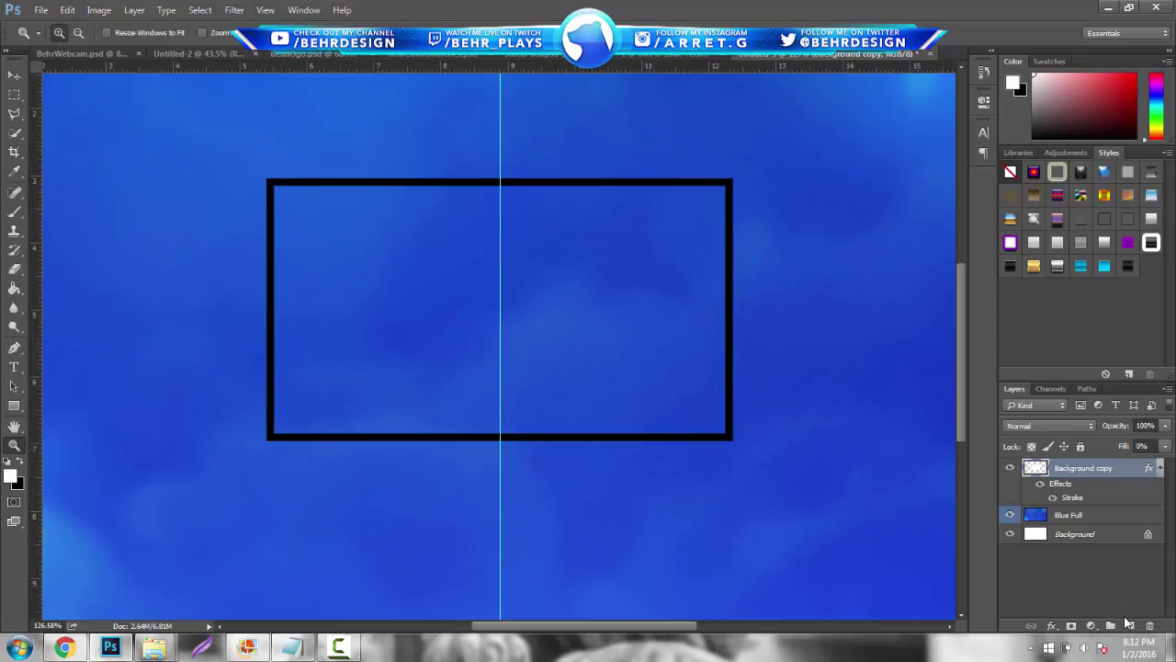
pyautogui.click(1130, 625)
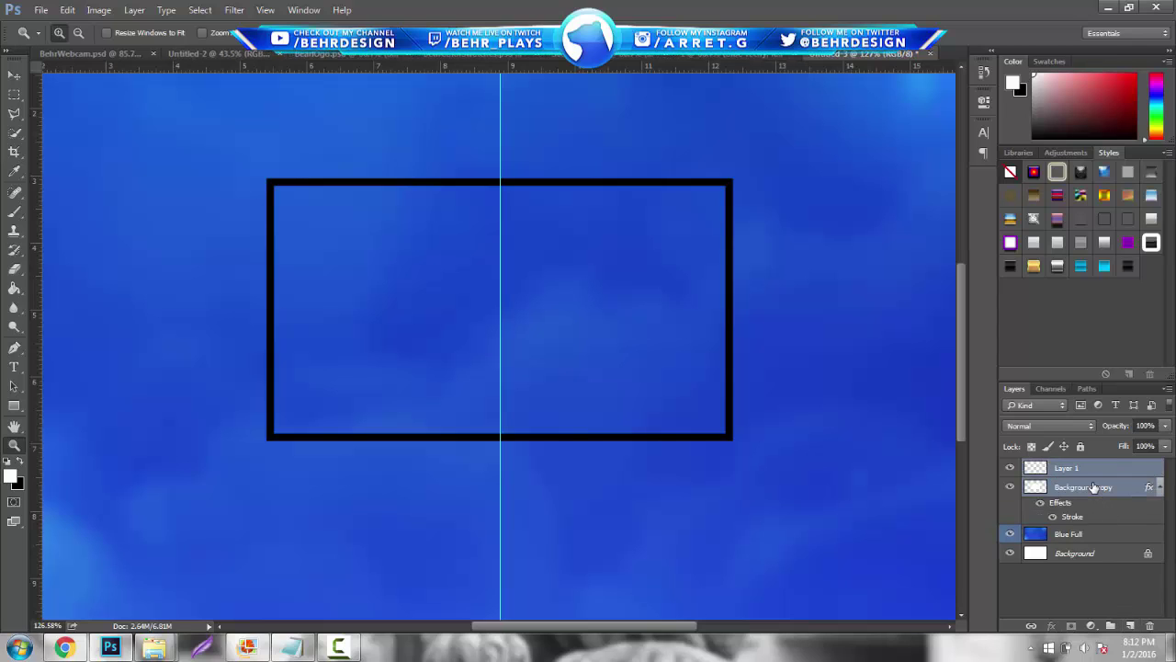
pyautogui.rightClick(1093, 487)
pyautogui.click(1023, 454)
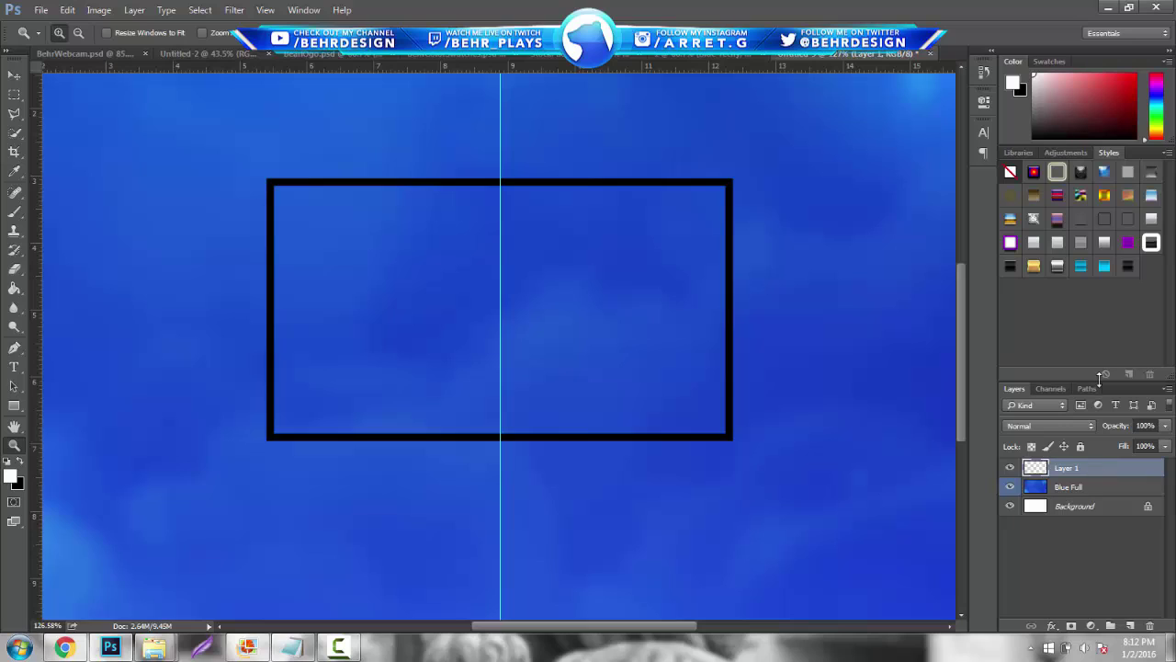
pyautogui.click(1129, 271)
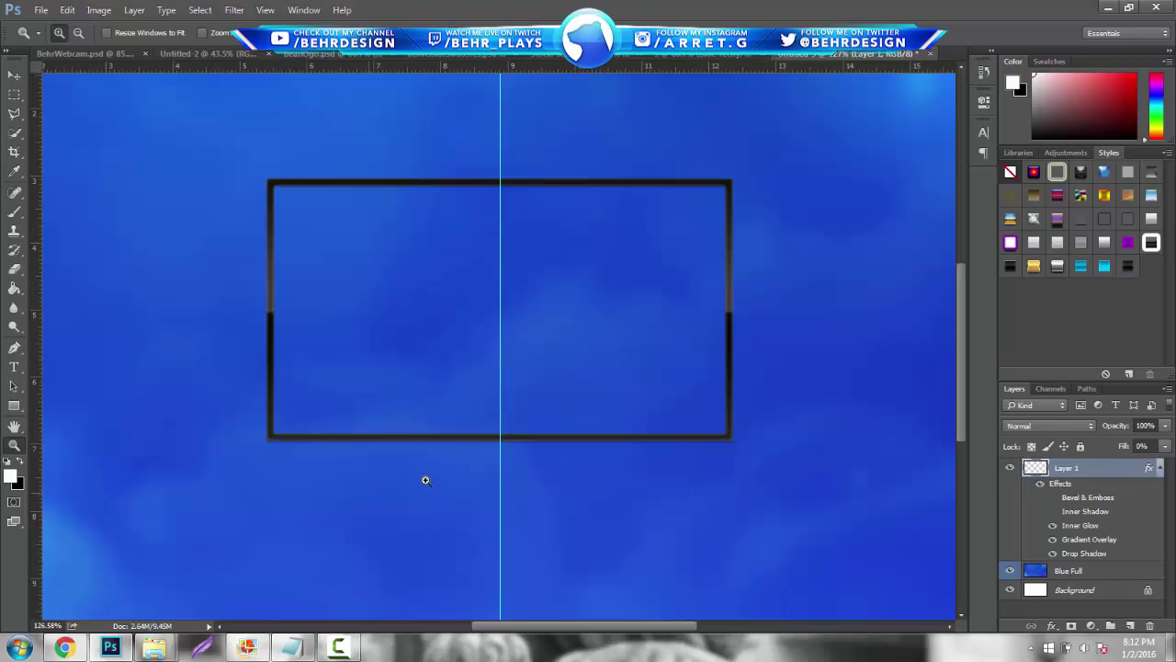
# Add a new layer above Blue Full and outline a narrow beveled tab along the frame's right edge with the Polygonal Lasso.
pyautogui.scroll(-4, 515, 450)
pyautogui.scroll(4, 546, 447)
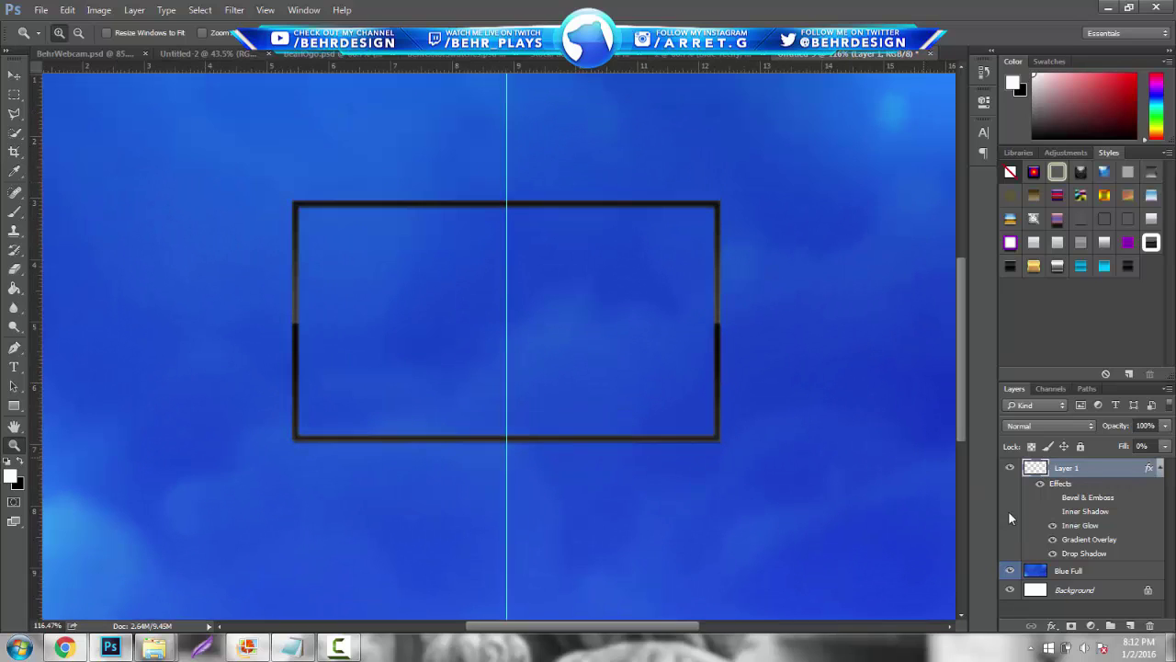
pyautogui.scroll(2, 492, 316)
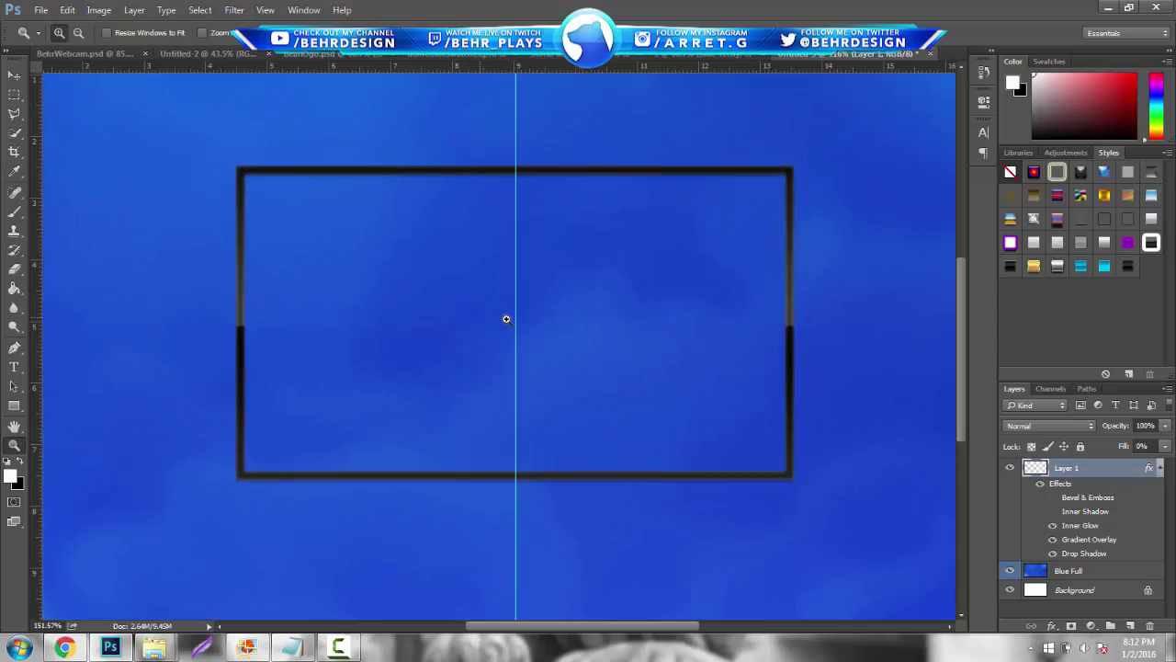
pyautogui.click(1096, 571)
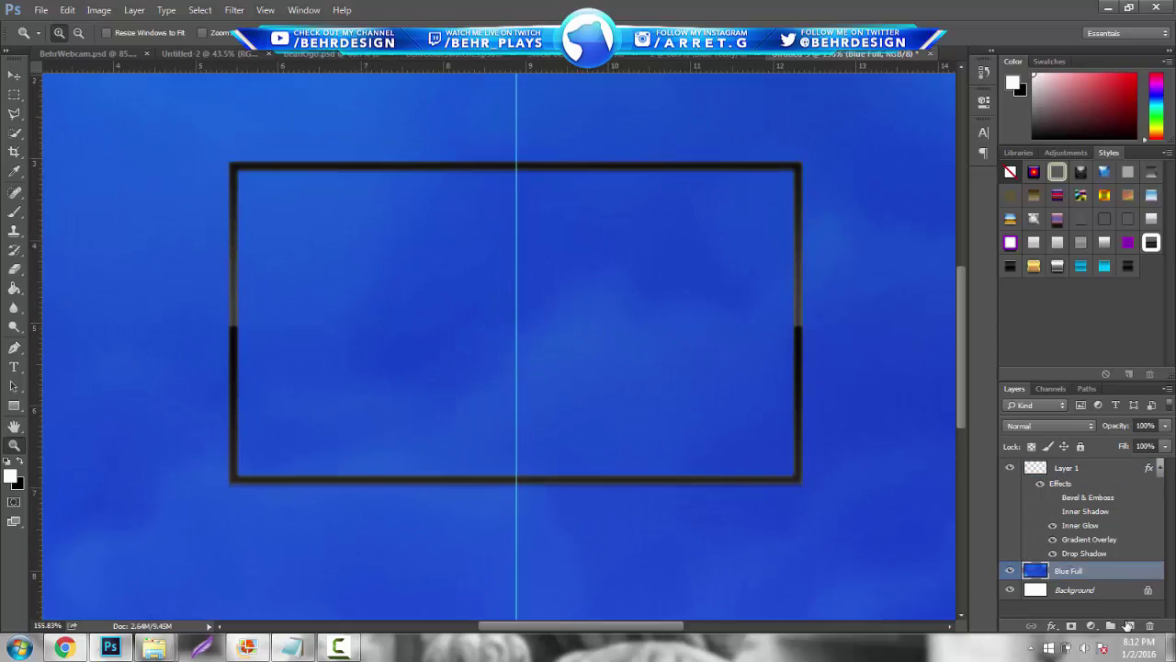
pyautogui.click(1128, 625)
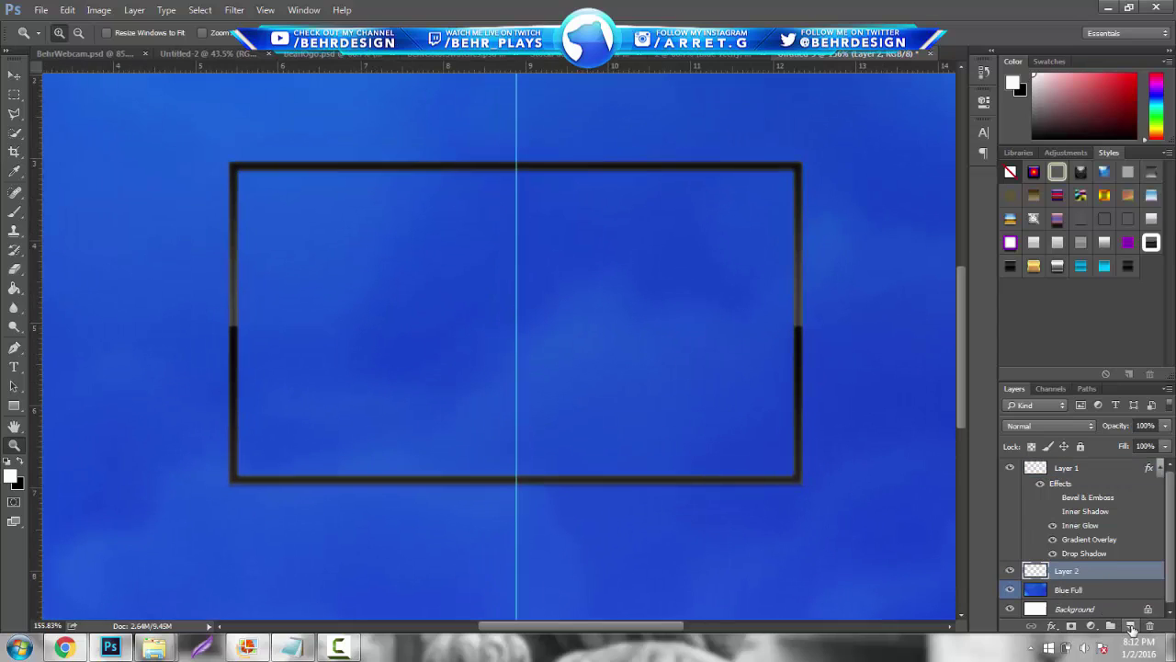
pyautogui.click(11, 114)
pyautogui.click(799, 238)
pyautogui.click(815, 251)
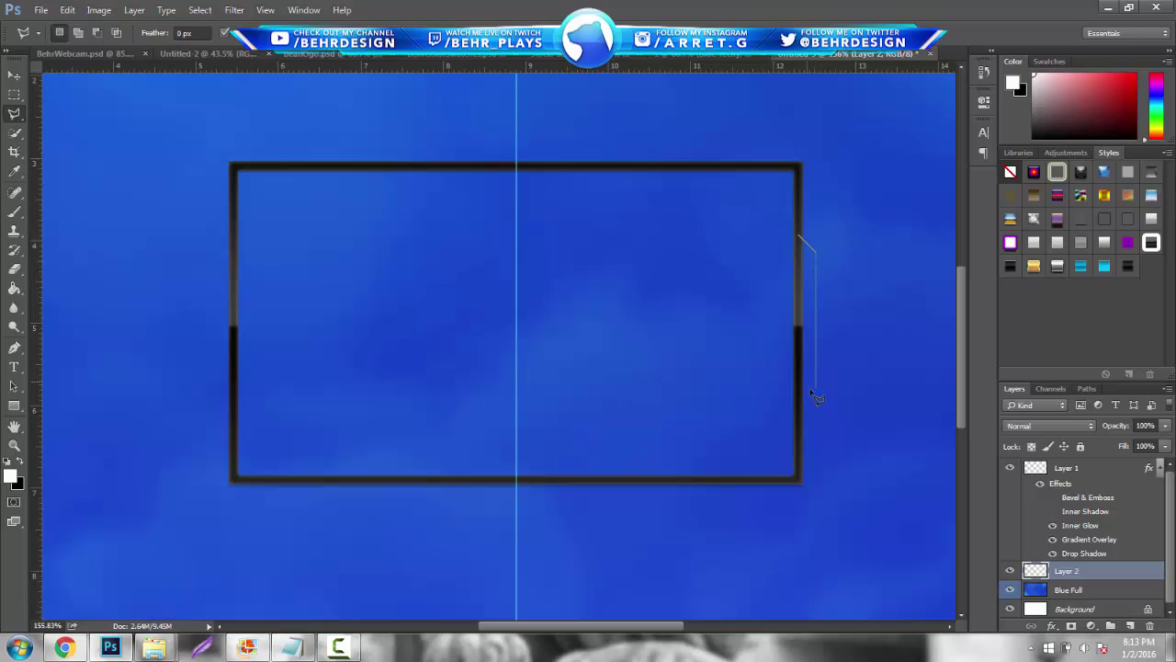
pyautogui.click(815, 389)
pyautogui.click(798, 404)
pyautogui.click(799, 238)
# Fill the tab selection with a solid color at 100% opacity and apply the saved silver gradient style to it.
pyautogui.rightClick(800, 286)
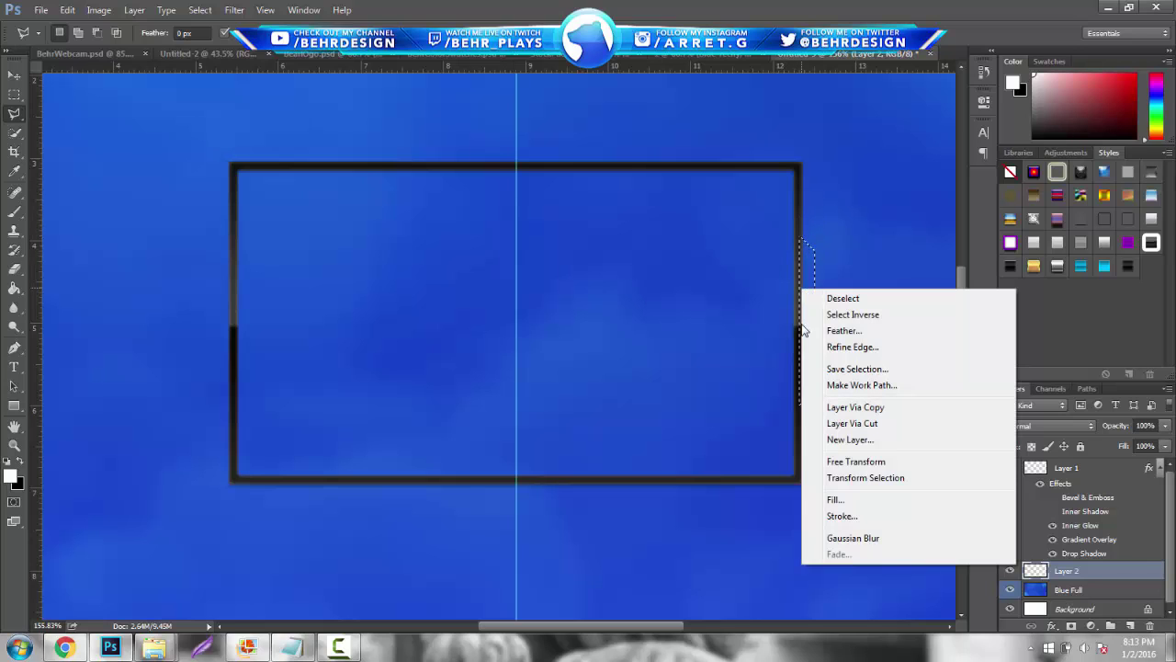
pyautogui.click(833, 498)
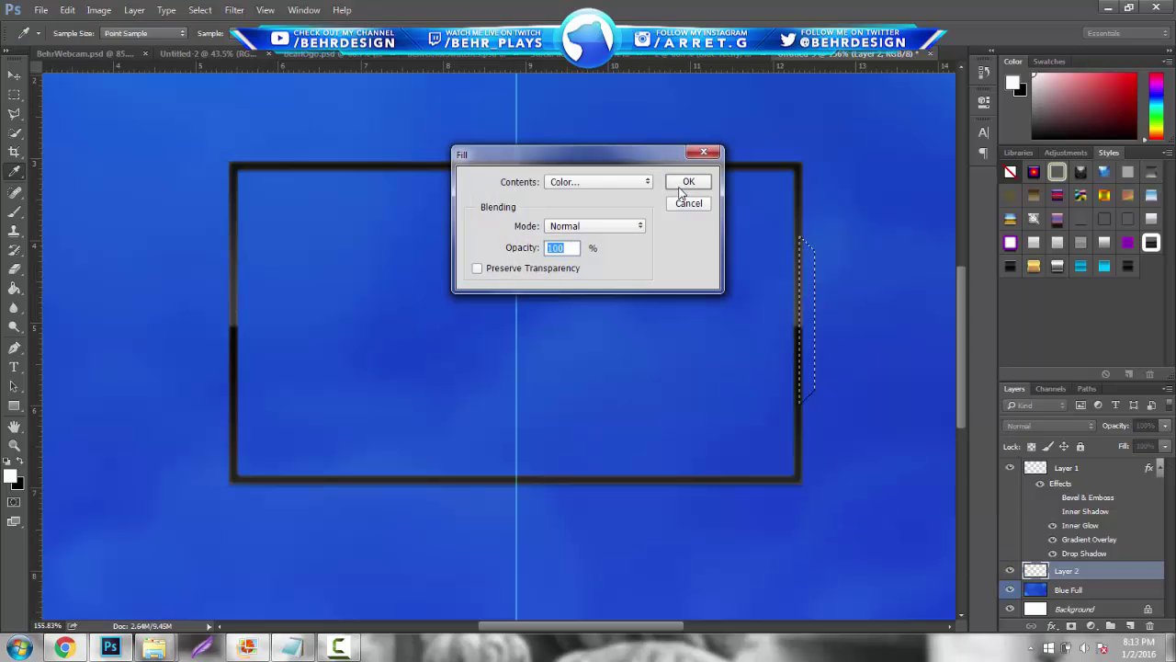
pyautogui.click(687, 181)
pyautogui.rightClick(680, 192)
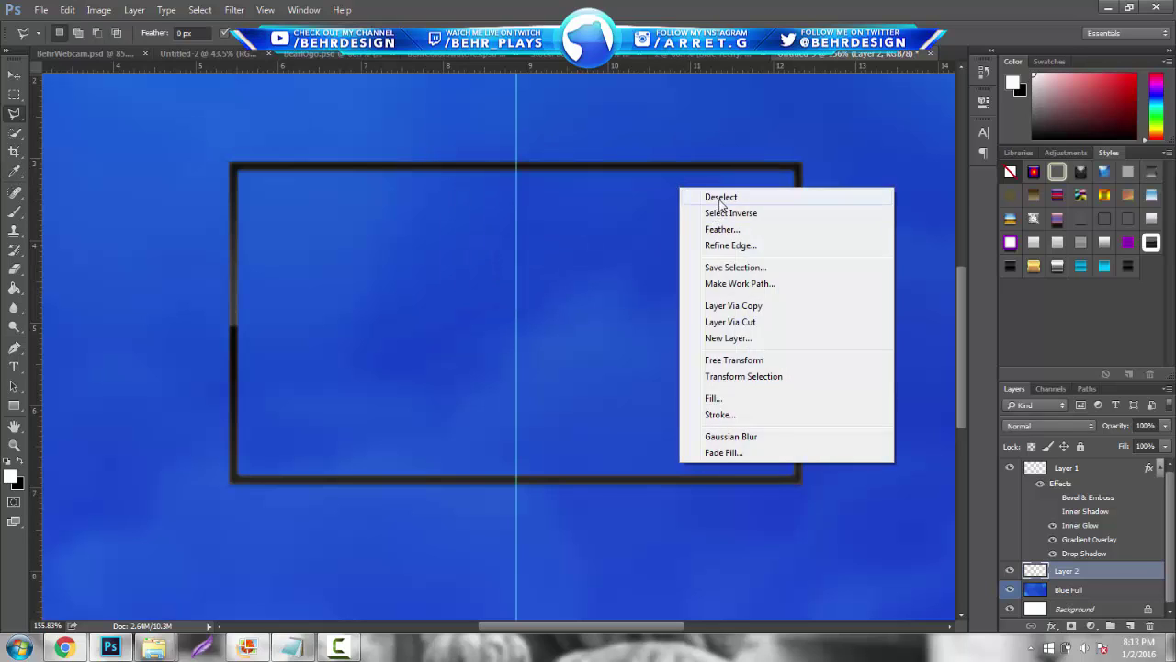
pyautogui.click(722, 196)
pyautogui.click(1102, 243)
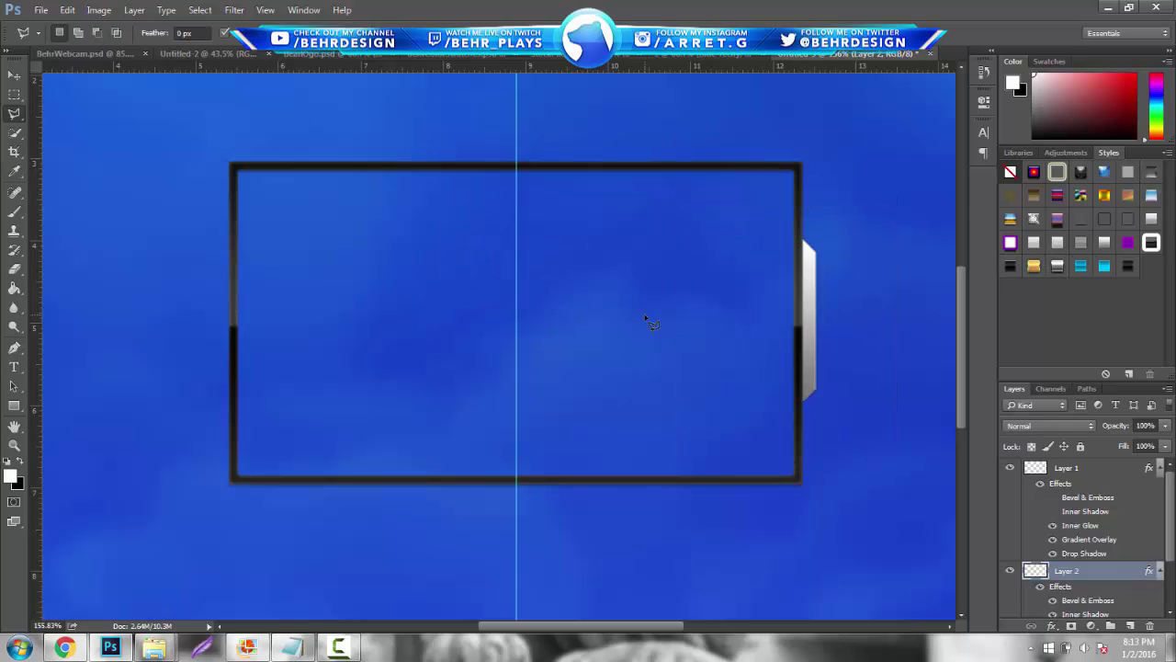
# Make the silver tab protrude less from the frame's right edge and duplicate its layer.
pyautogui.press('m')
pyautogui.moveTo(686, 202); pyautogui.dragTo(699, 243)
pyautogui.moveTo(751, 467); pyautogui.dragTo(809, 507)
pyautogui.press('Delete')
pyautogui.hotkey('ctrl', 'd')
pyautogui.click(15, 74)
pyautogui.moveTo(448, 158); pyautogui.dragTo(448, 154)
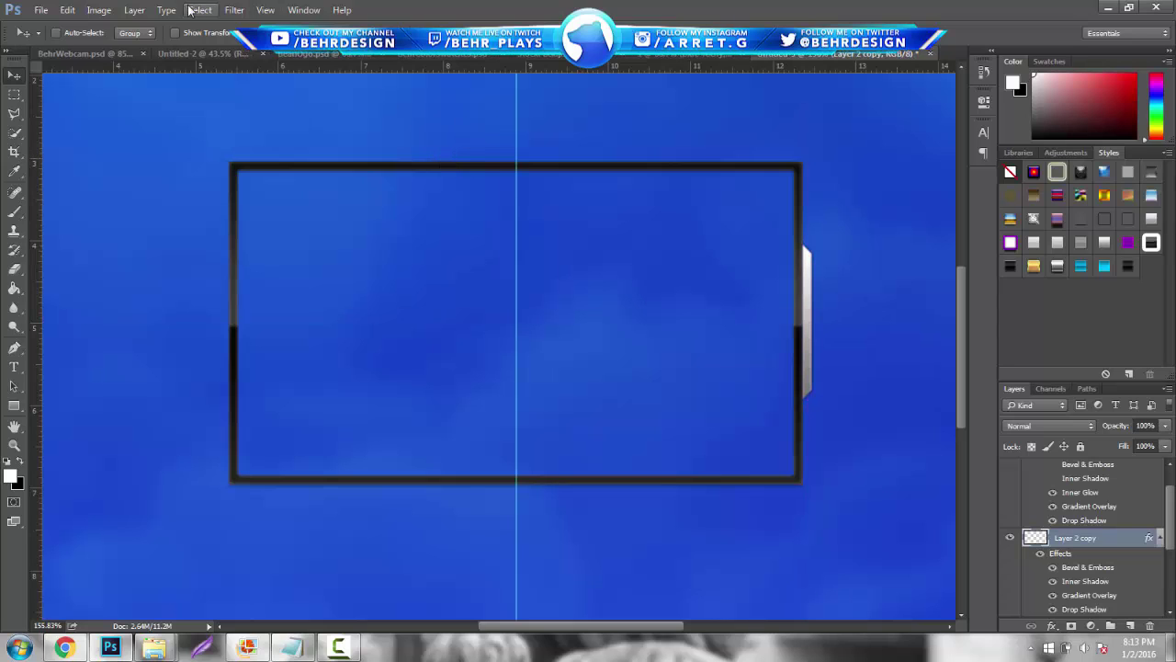
# Flip the duplicated silver tab horizontally and move it level with the original onto the frame's left edge.
pyautogui.click(68, 10)
pyautogui.moveTo(237, 311)
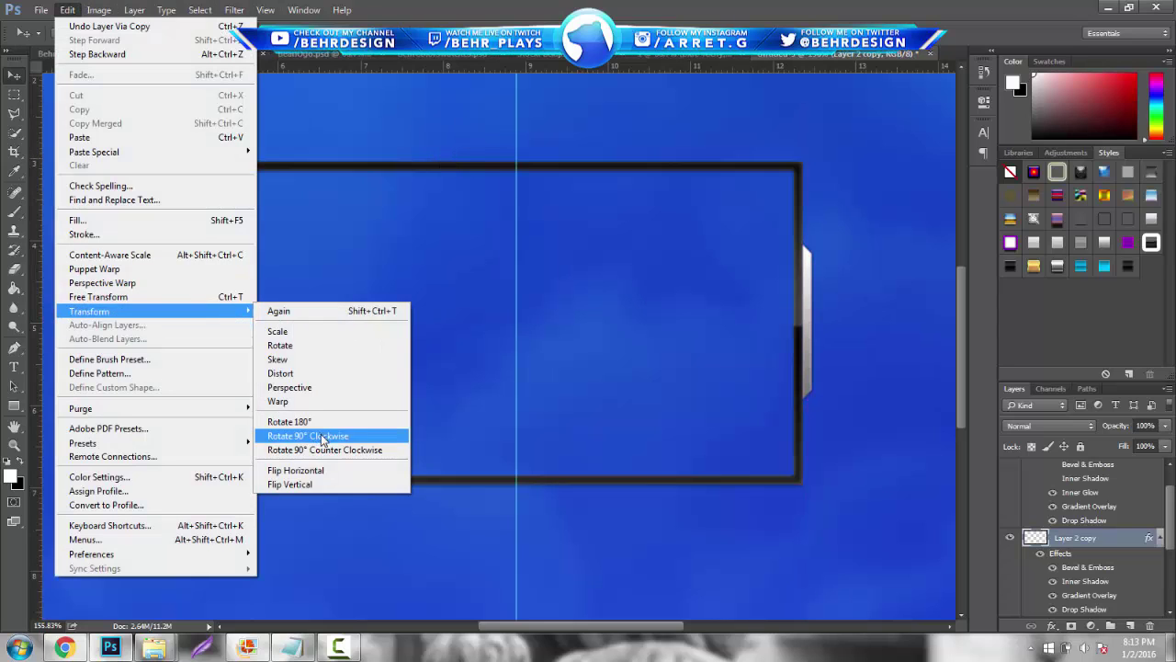
pyautogui.click(327, 472)
pyautogui.moveTo(675, 338); pyautogui.dragTo(145, 325)
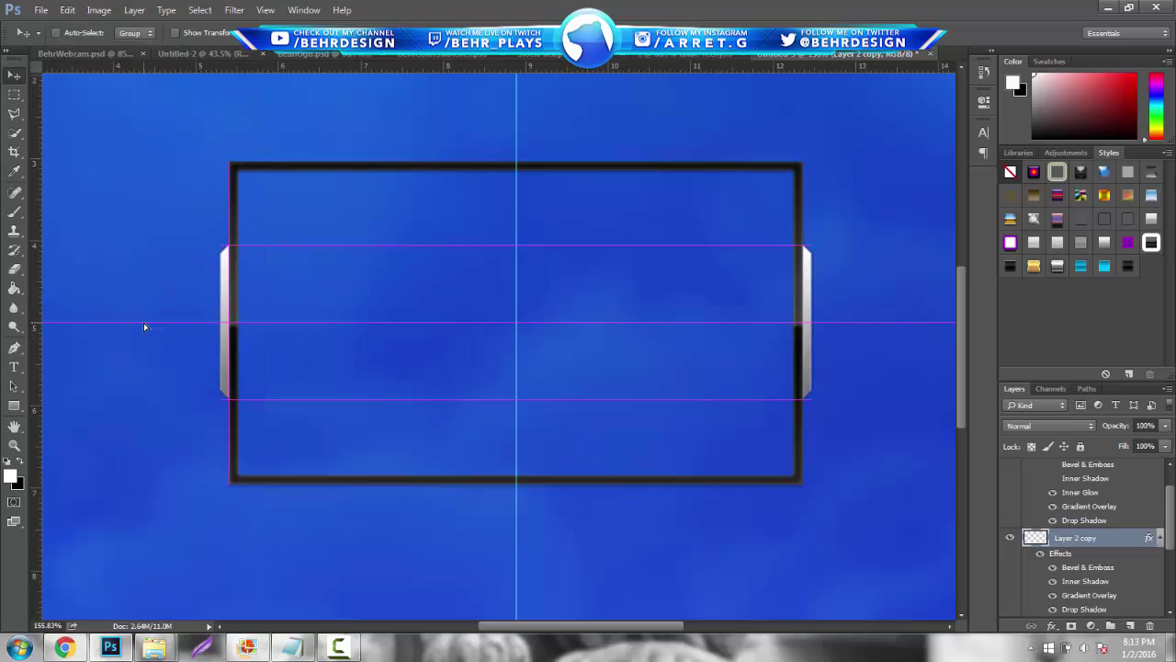
# Collapse the effects lists of the frame layer and both silver tab layers.
pyautogui.click(15, 444)
pyautogui.scroll(-5, 431, 364)
pyautogui.scroll(6, 514, 409)
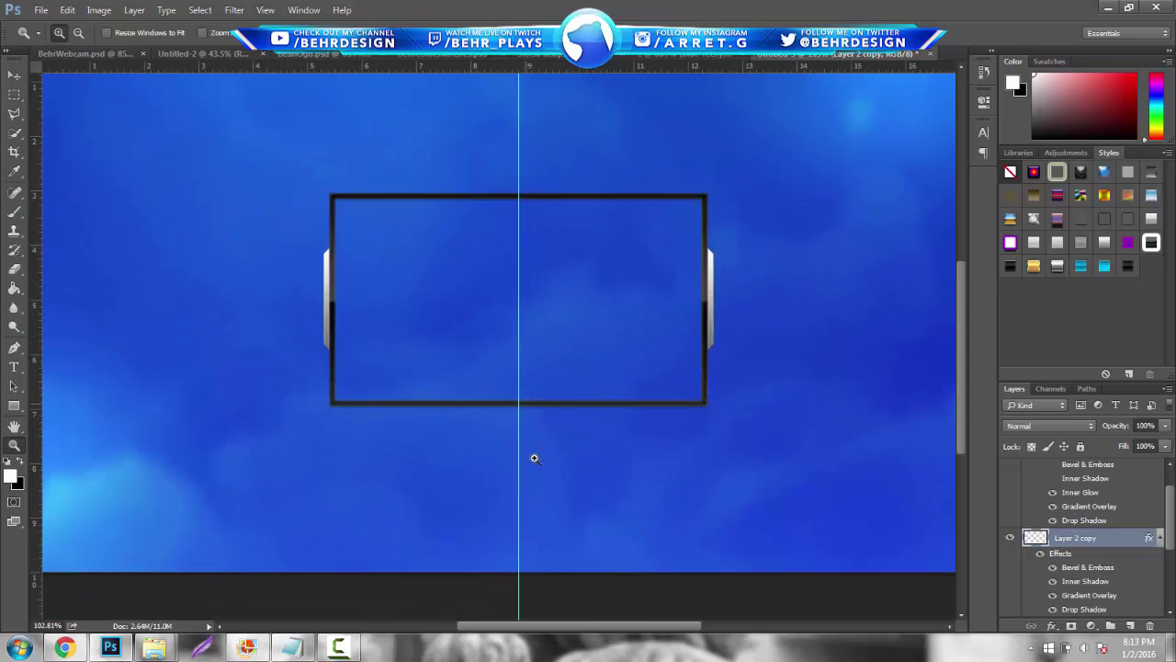
pyautogui.scroll(4, 567, 464)
pyautogui.scroll(-1, 507, 429)
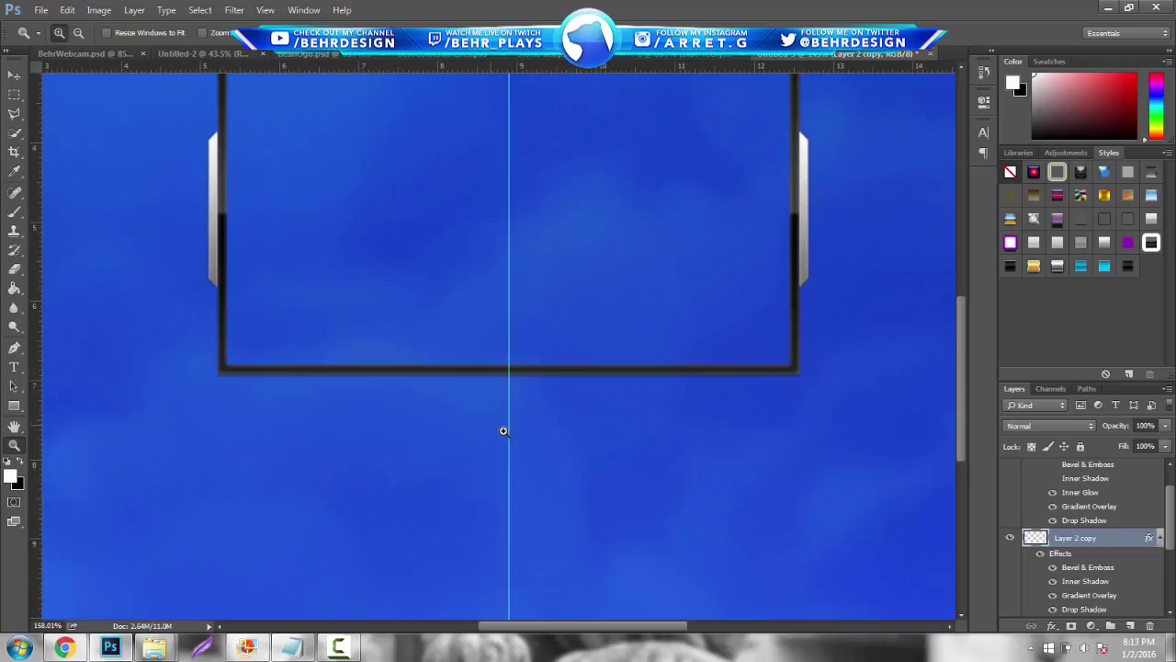
pyautogui.click(1160, 538)
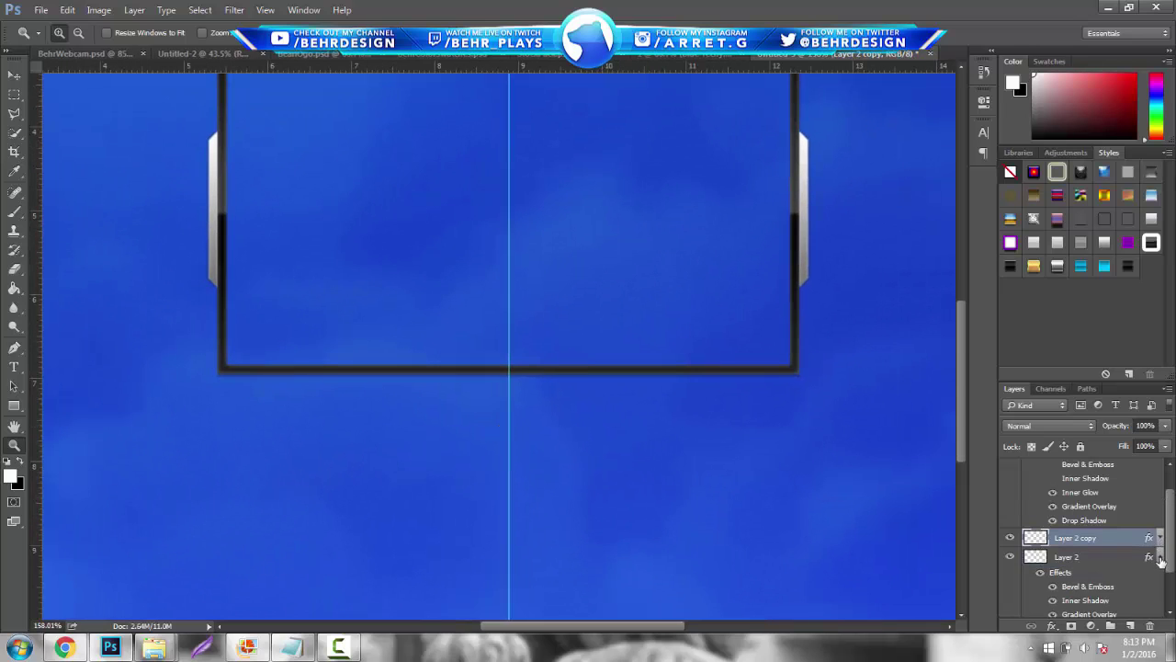
pyautogui.click(1160, 557)
pyautogui.scroll(1, 1170, 507)
pyautogui.click(1161, 468)
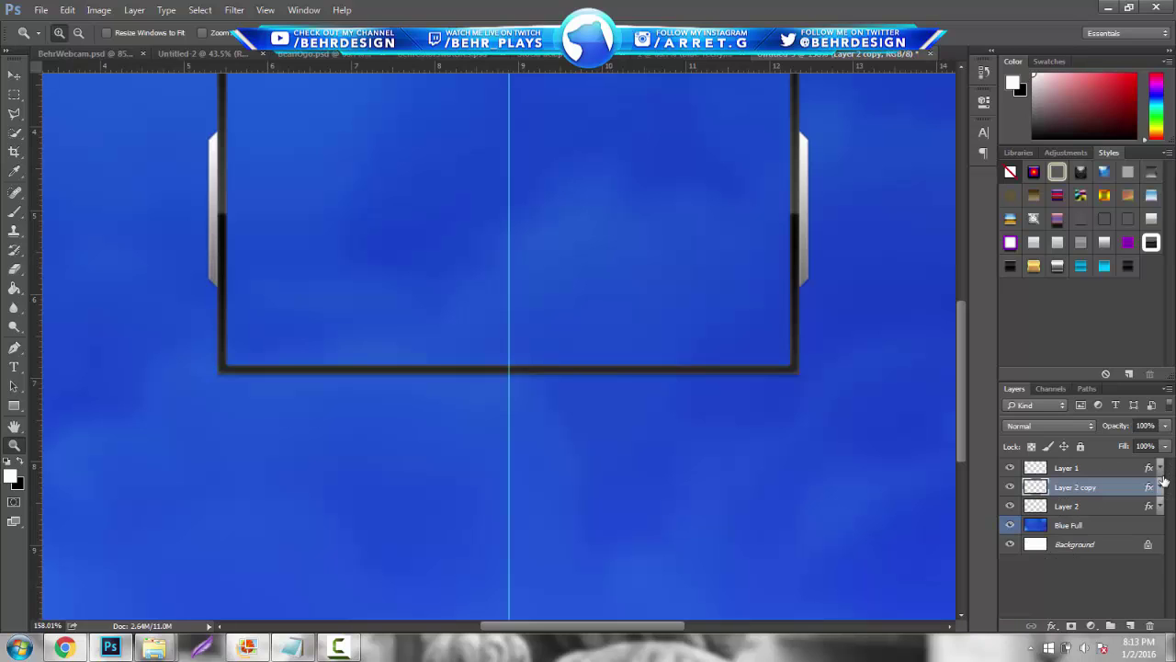
# Rename the frame's layer as Border.
pyautogui.doubleClick(1077, 473)
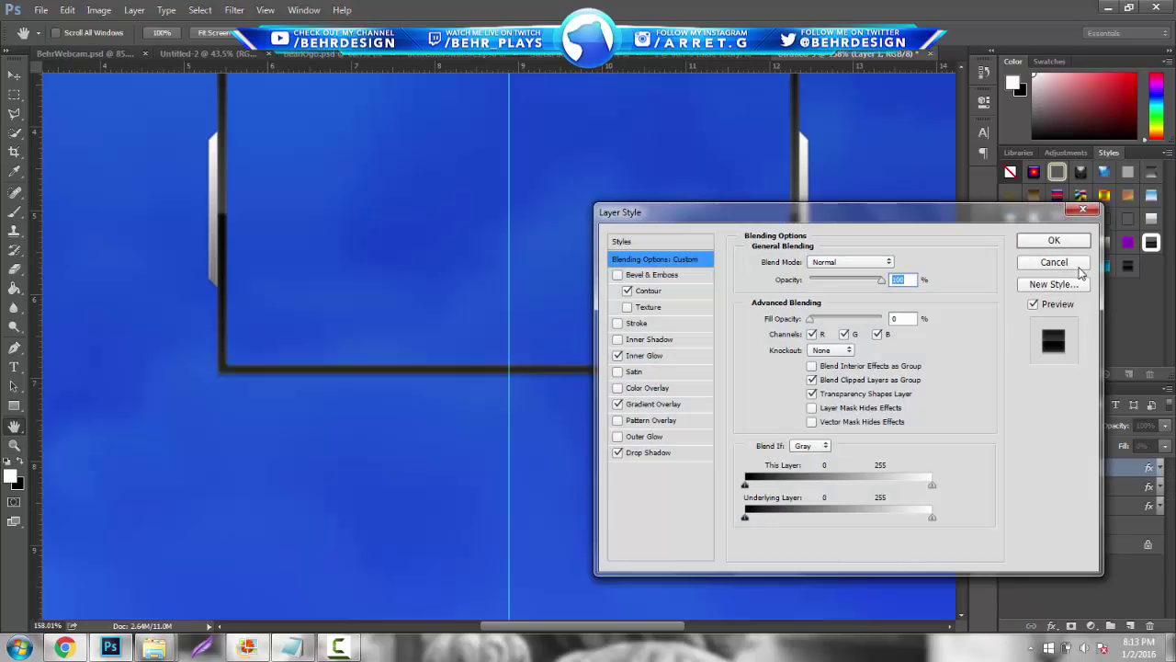
pyautogui.press('Escape')
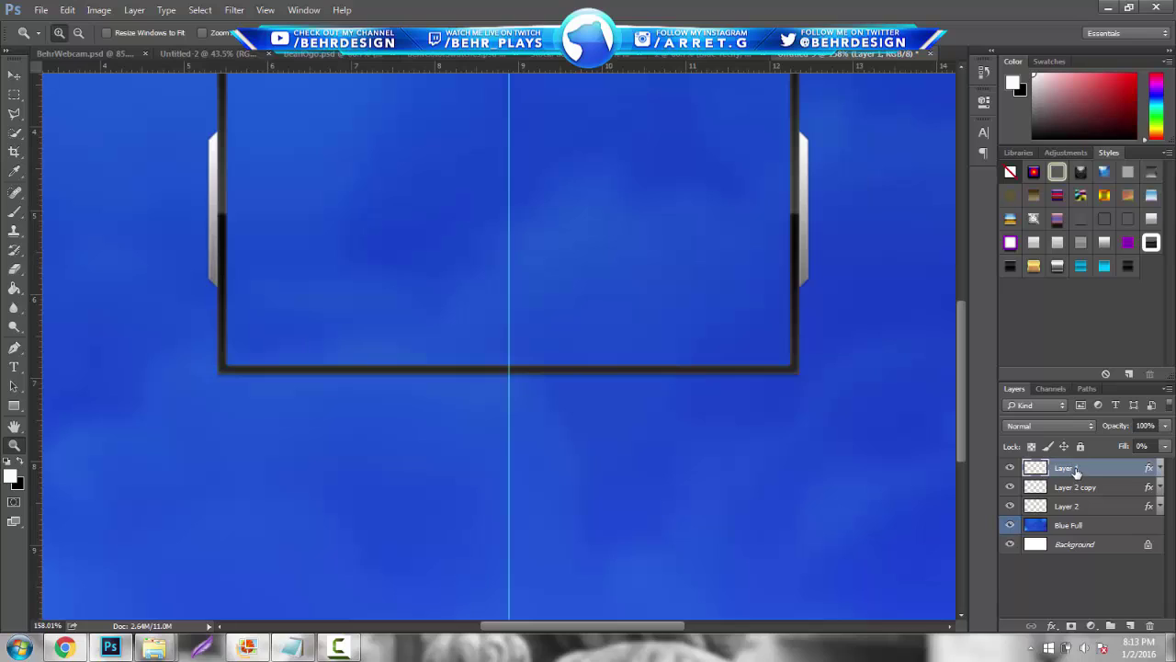
pyautogui.doubleClick(1078, 470)
pyautogui.write('Border')
pyautogui.press('Return')
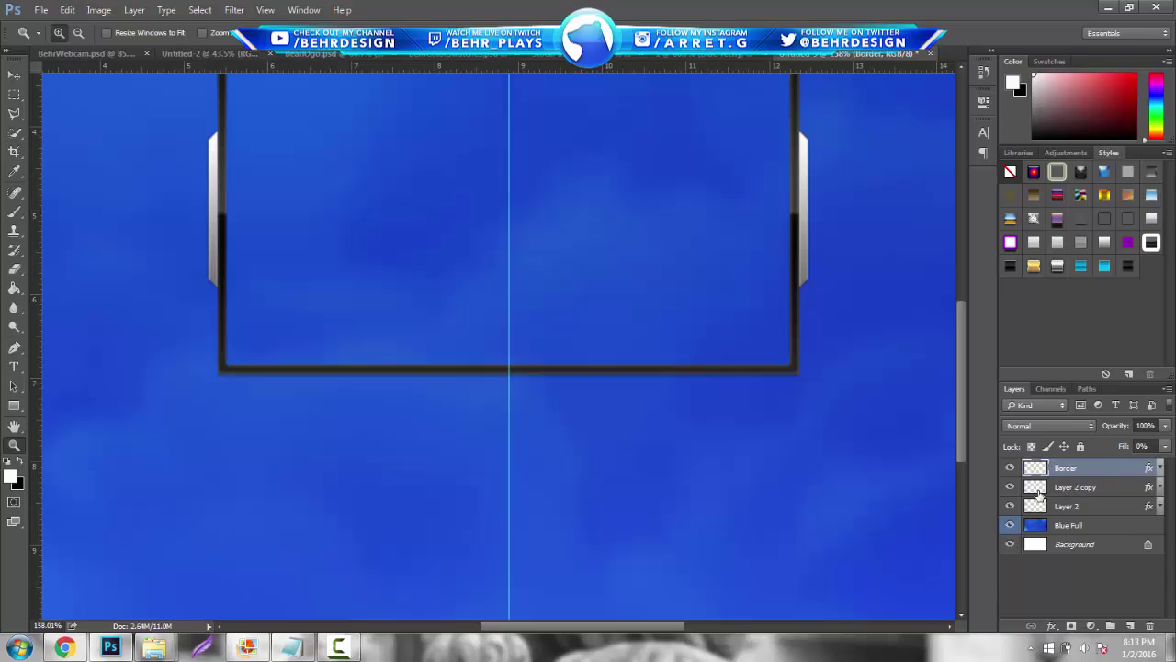
# Rename the layer Layer 2 copy as Left Panel and Layer 2 as Right Panel.
pyautogui.click(1103, 489)
pyautogui.doubleClick(1086, 487)
pyautogui.write('Left Panel')
pyautogui.press('Return')
pyautogui.doubleClick(1069, 507)
pyautogui.write('Right Panel')
pyautogui.press('Return')
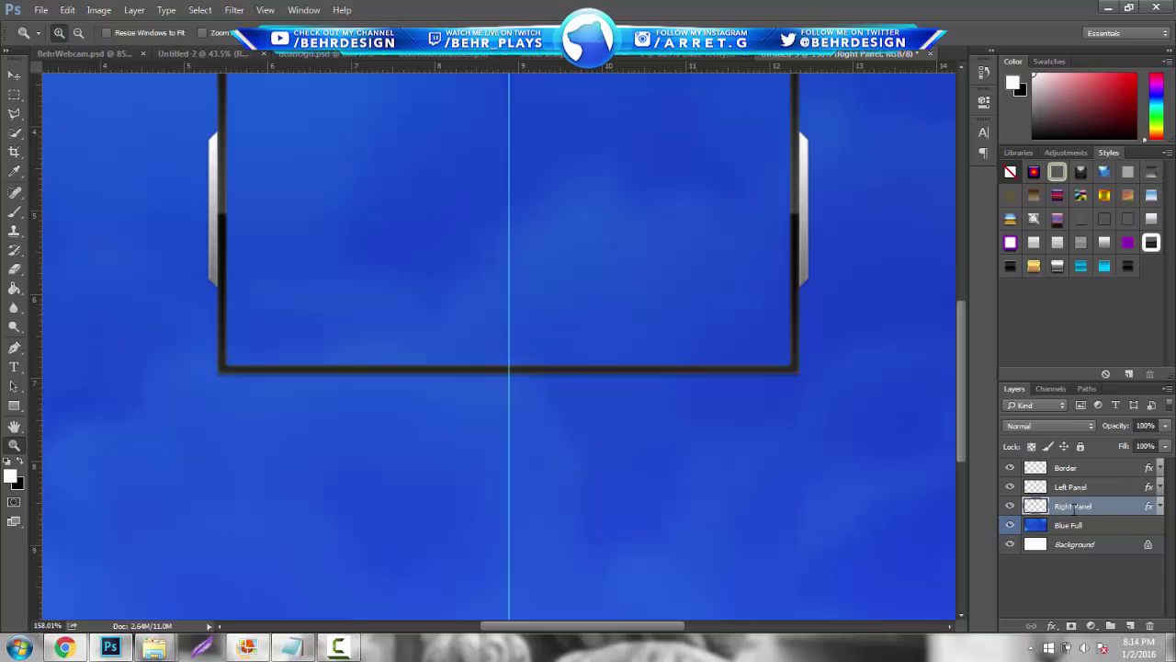
# Add a new layer above Blue Full and outline a tapering wedge under the frame's lower-left half with the Polygonal Lasso.
pyautogui.click(1072, 527)
pyautogui.click(1132, 625)
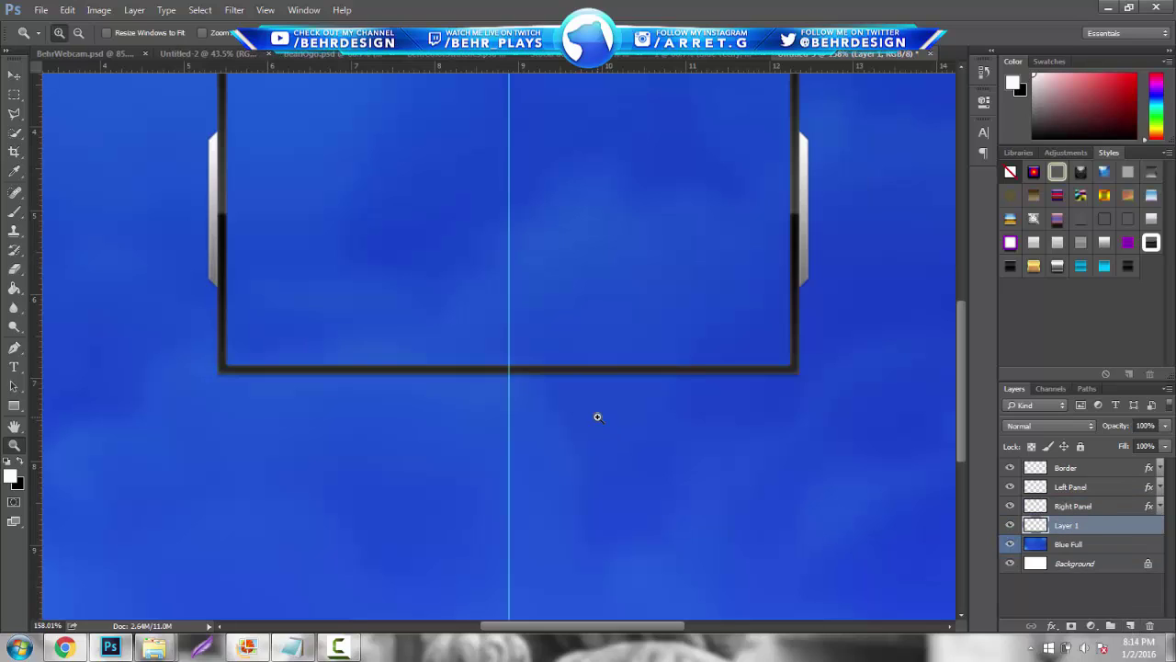
pyautogui.click(18, 117)
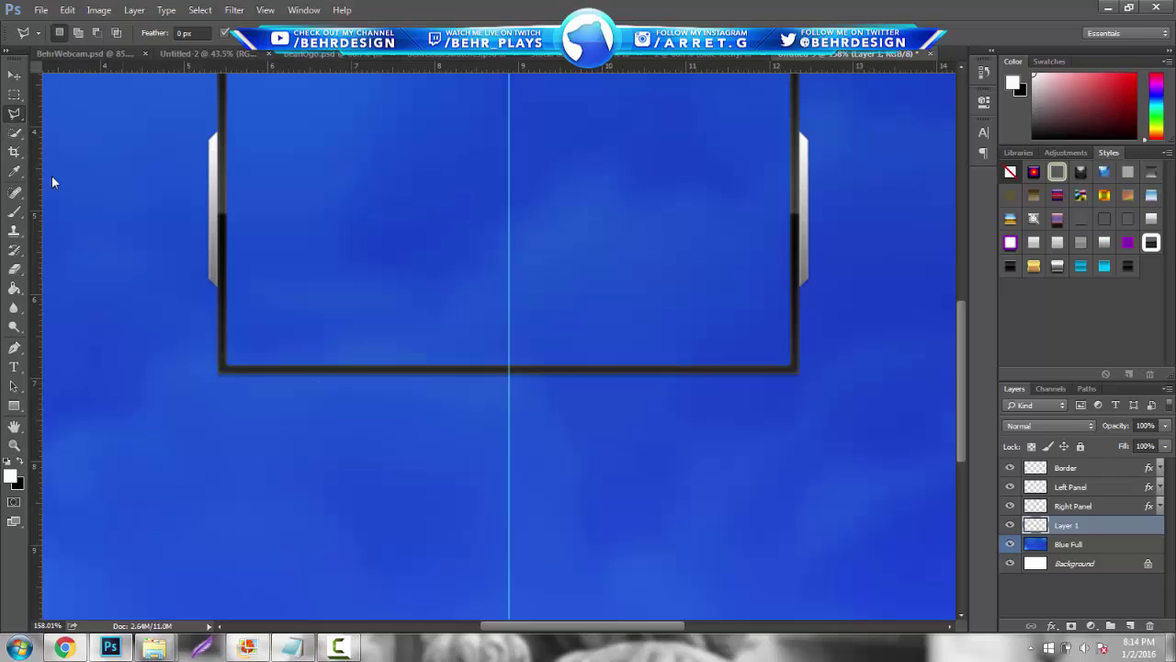
pyautogui.click(227, 373)
pyautogui.click(248, 394)
pyautogui.click(510, 372)
pyautogui.click(236, 377)
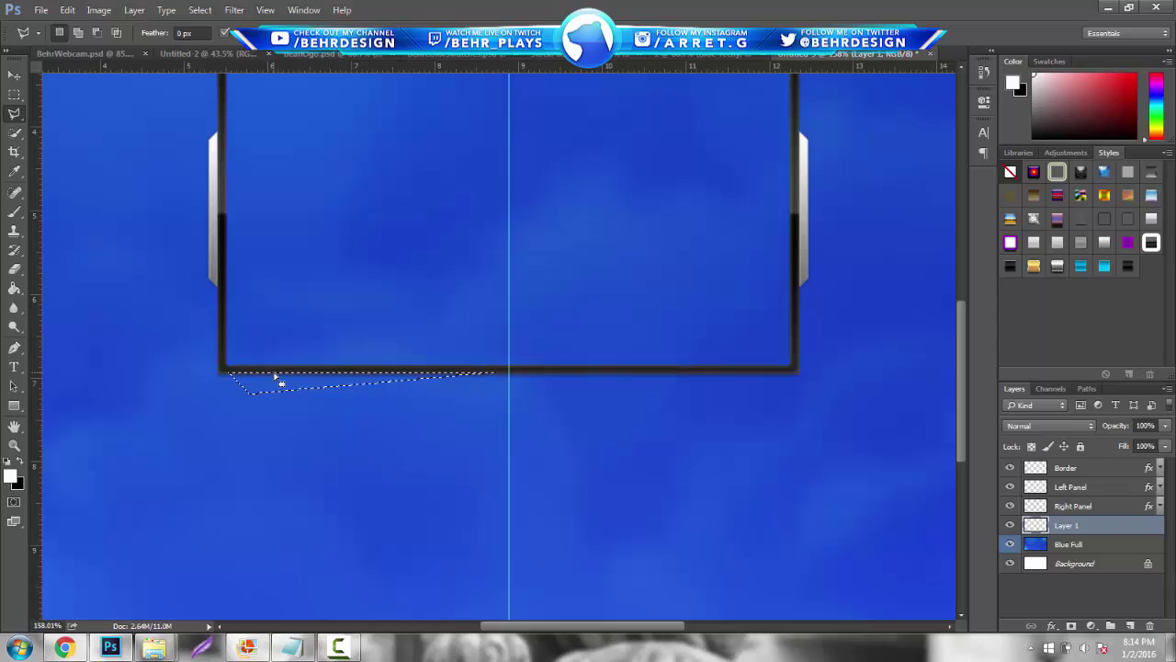
# Fill the wedge selection with a solid color at 100% opacity, deselect it, and apply the saved teal split-gradient style.
pyautogui.rightClick(274, 377)
pyautogui.click(354, 299)
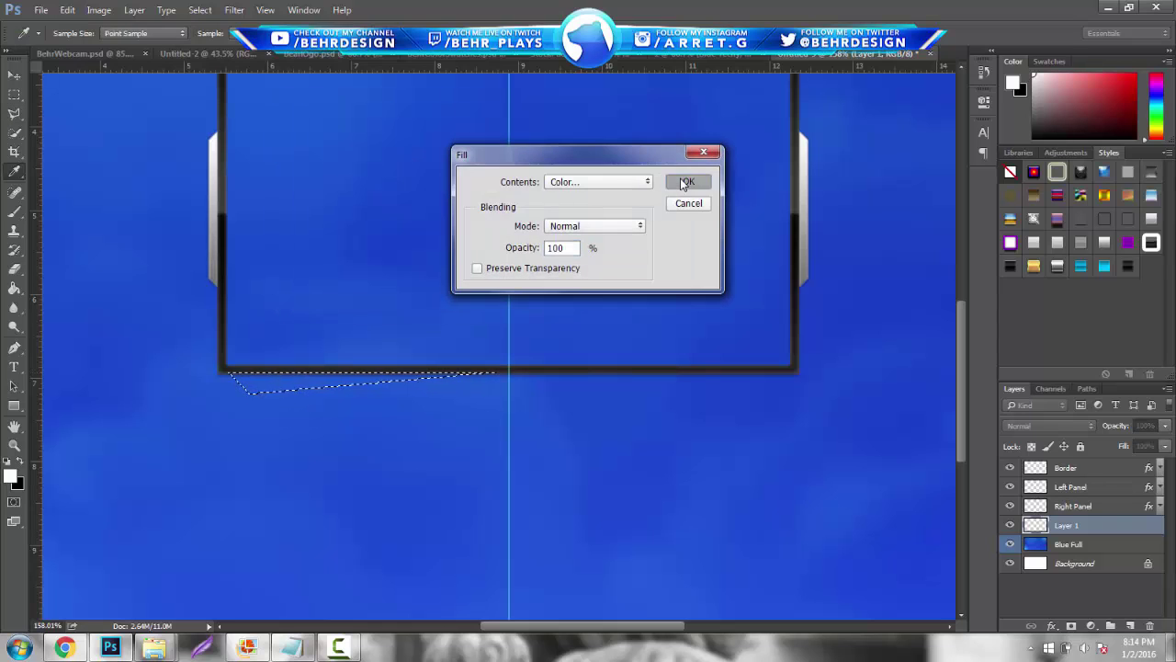
pyautogui.click(685, 182)
pyautogui.rightClick(685, 183)
pyautogui.click(705, 191)
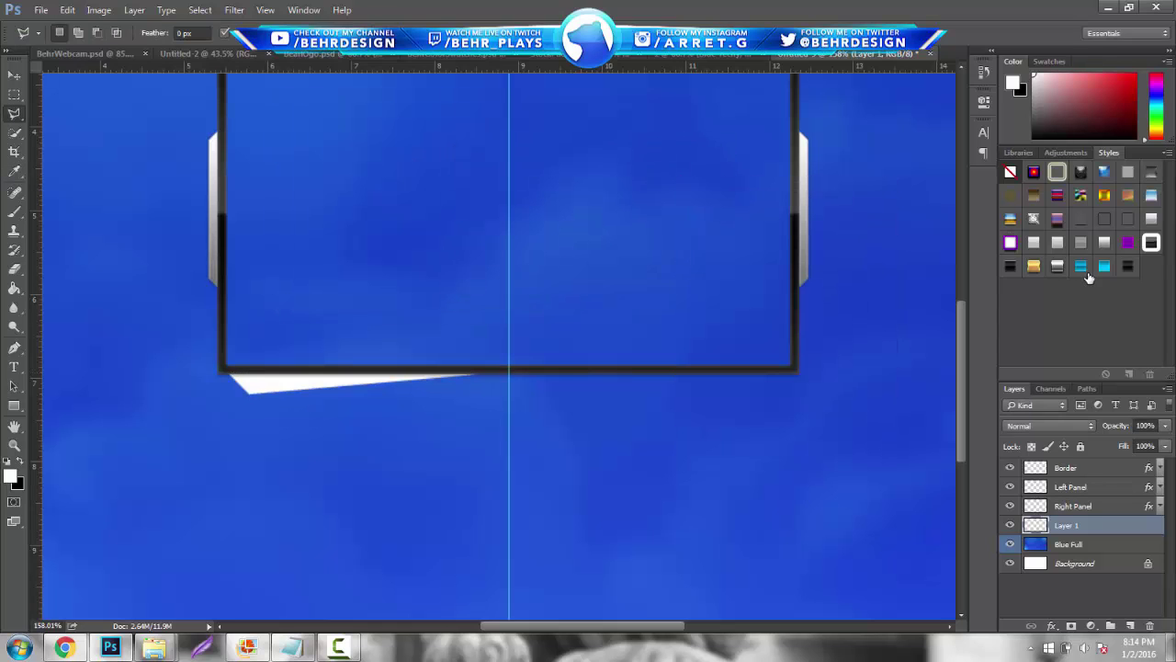
pyautogui.click(1081, 266)
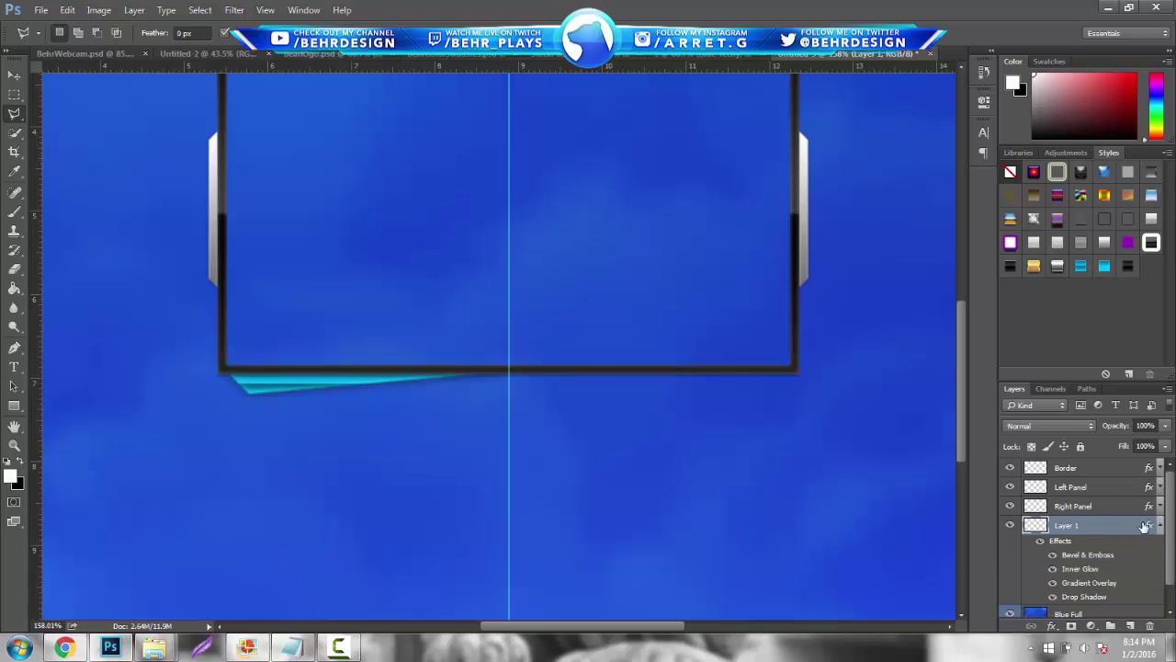
pyautogui.click(1159, 528)
# Duplicate the teal wedge, flip the copy horizontally, and move it under the right half of the frame's bottom edge.
pyautogui.hotkey('ctrl', 'j')
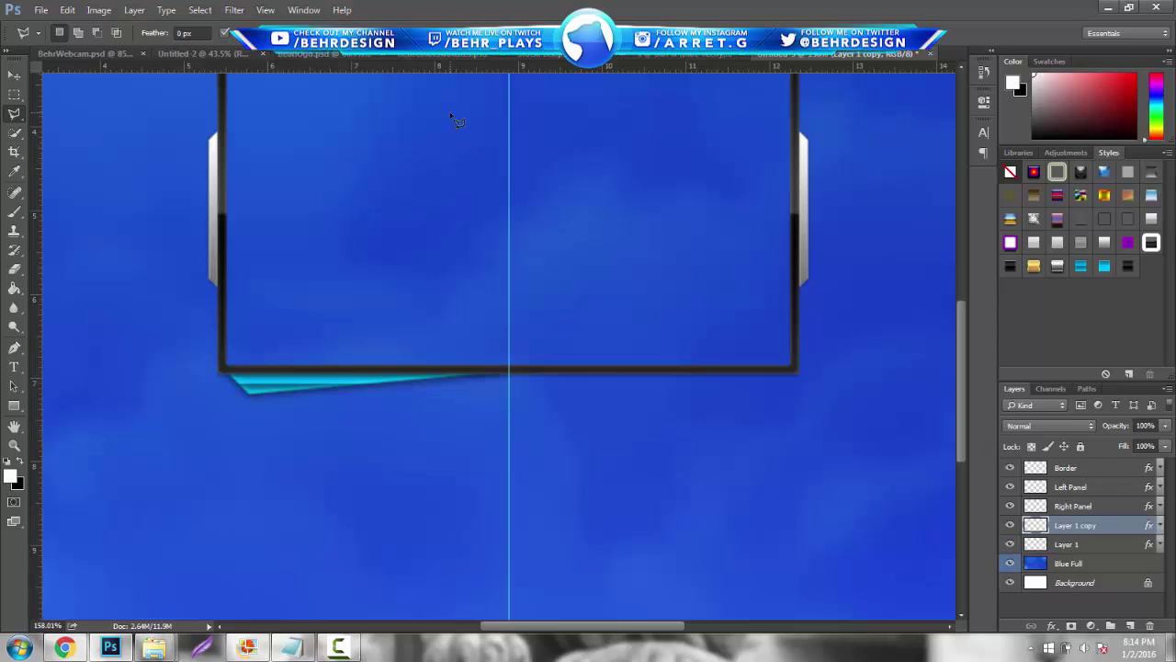
pyautogui.click(67, 10)
pyautogui.moveTo(246, 315)
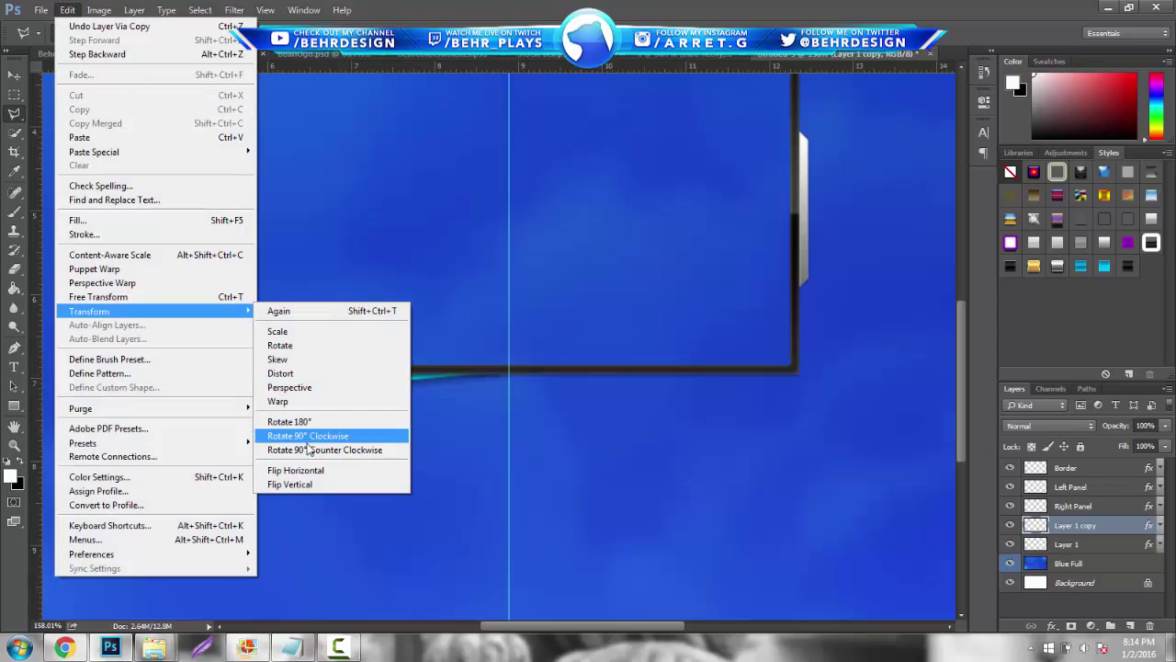
pyautogui.click(336, 473)
pyautogui.click(12, 77)
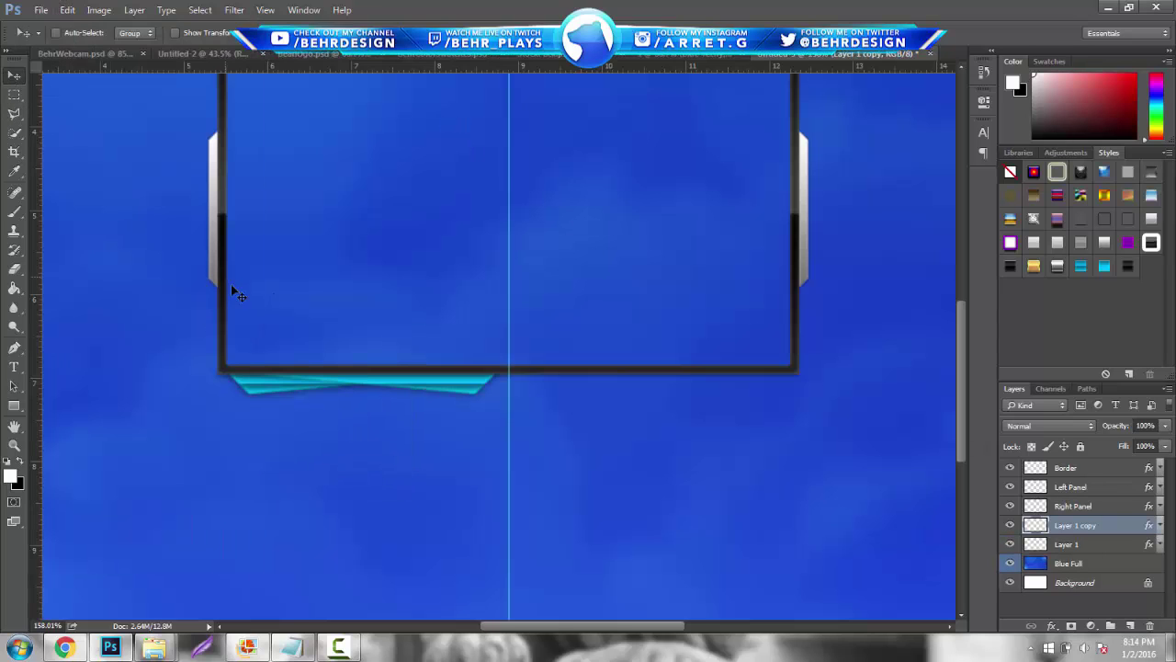
pyautogui.moveTo(318, 322); pyautogui.dragTo(570, 326)
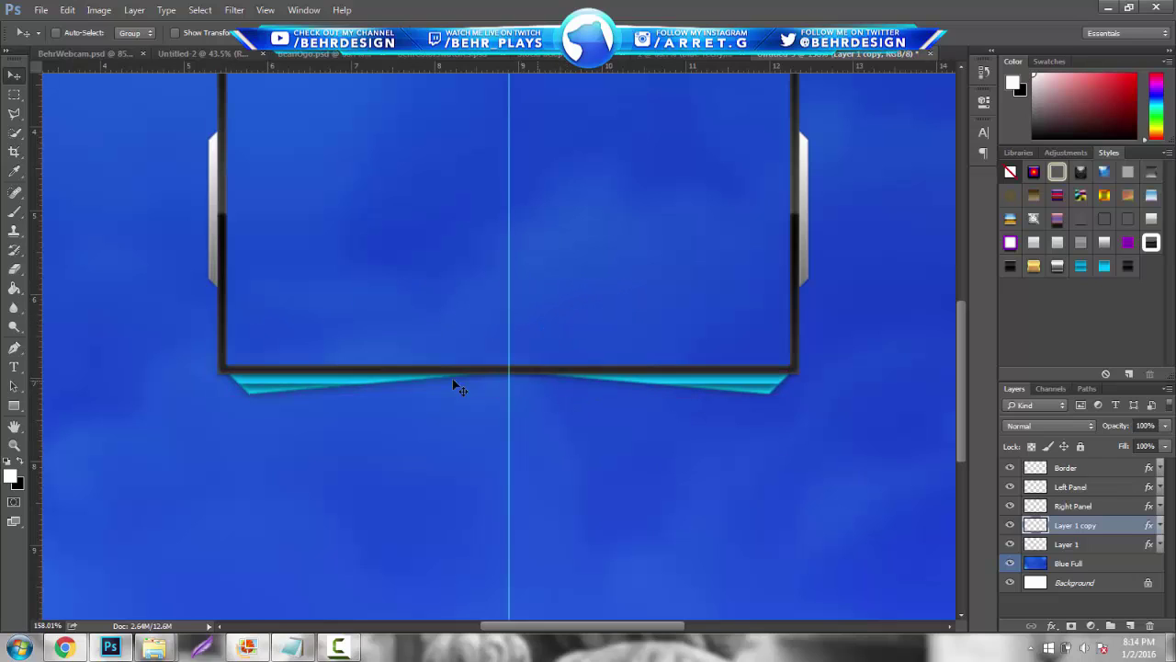
# Merge the two teal wedge layers and rename the merged layer as Bottom Panel.
pyautogui.keyDown('ctrl'); pyautogui.click(1077, 547); pyautogui.keyUp('ctrl')
pyautogui.rightClick(1077, 547)
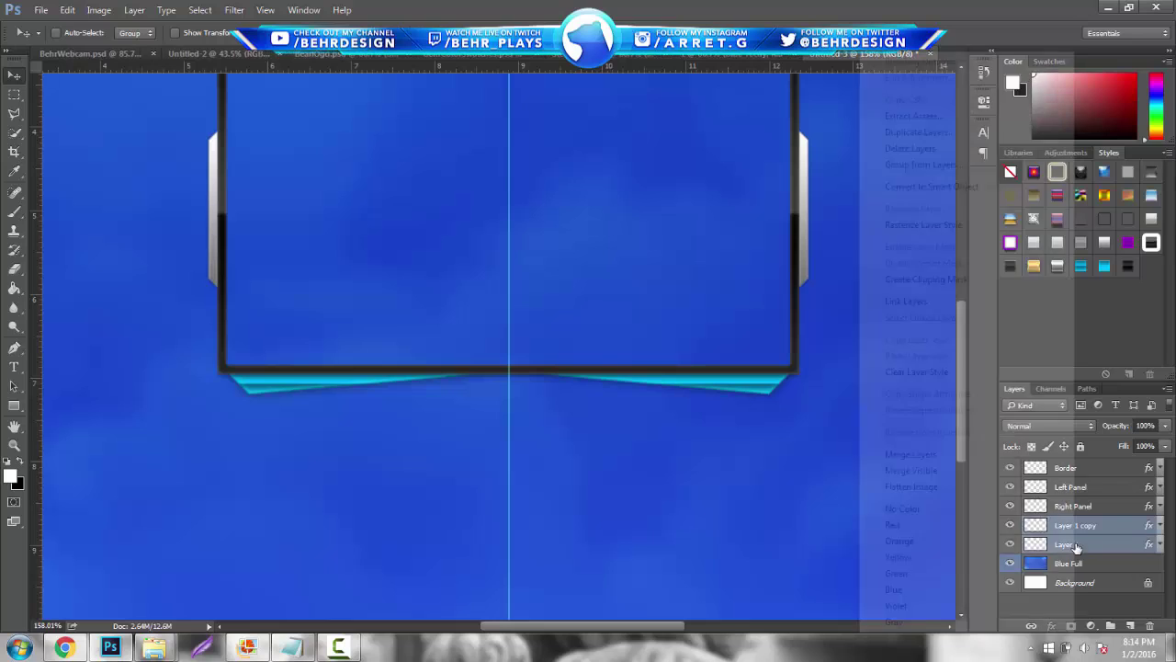
pyautogui.click(1006, 454)
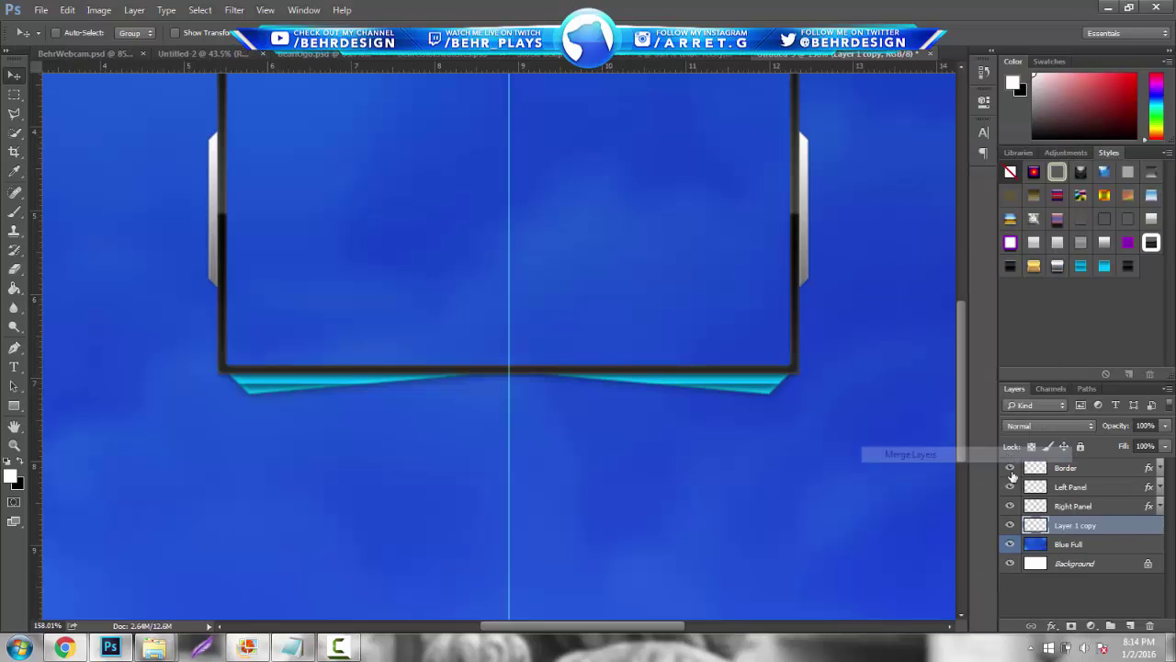
pyautogui.doubleClick(1101, 531)
pyautogui.write('Bottom Panel')
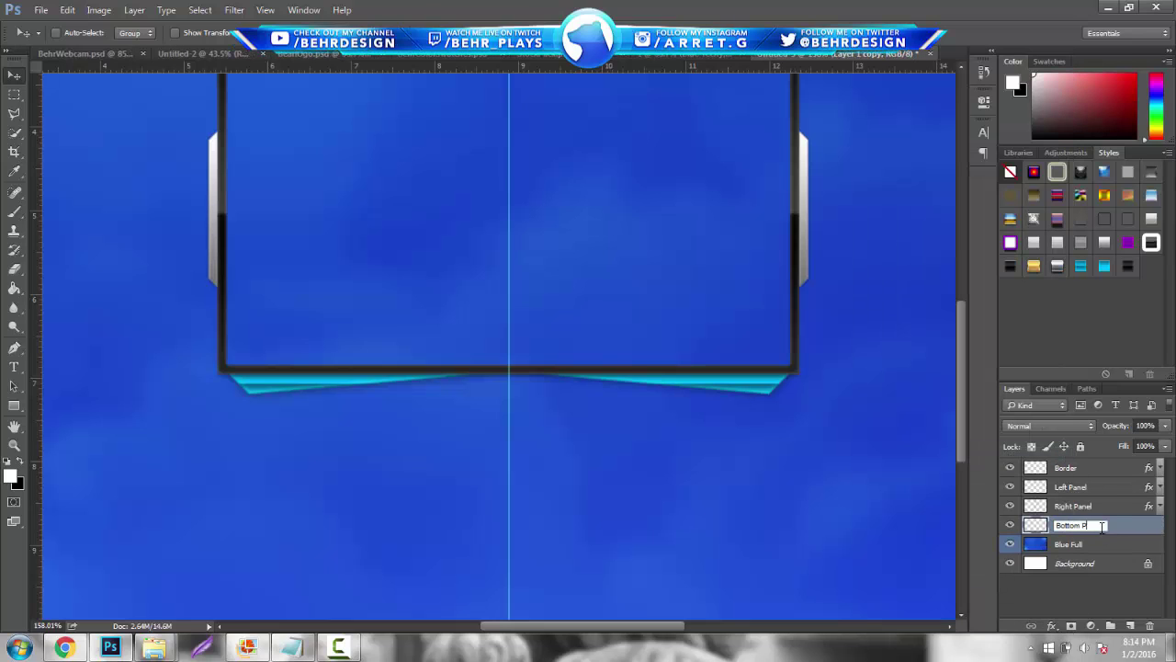
pyautogui.press('Return')
# Duplicate the Bottom Panel layer and rename the copy as Top Panel.
pyautogui.hotkey('ctrl', 'j')
pyautogui.doubleClick(1095, 526)
pyautogui.write('To')
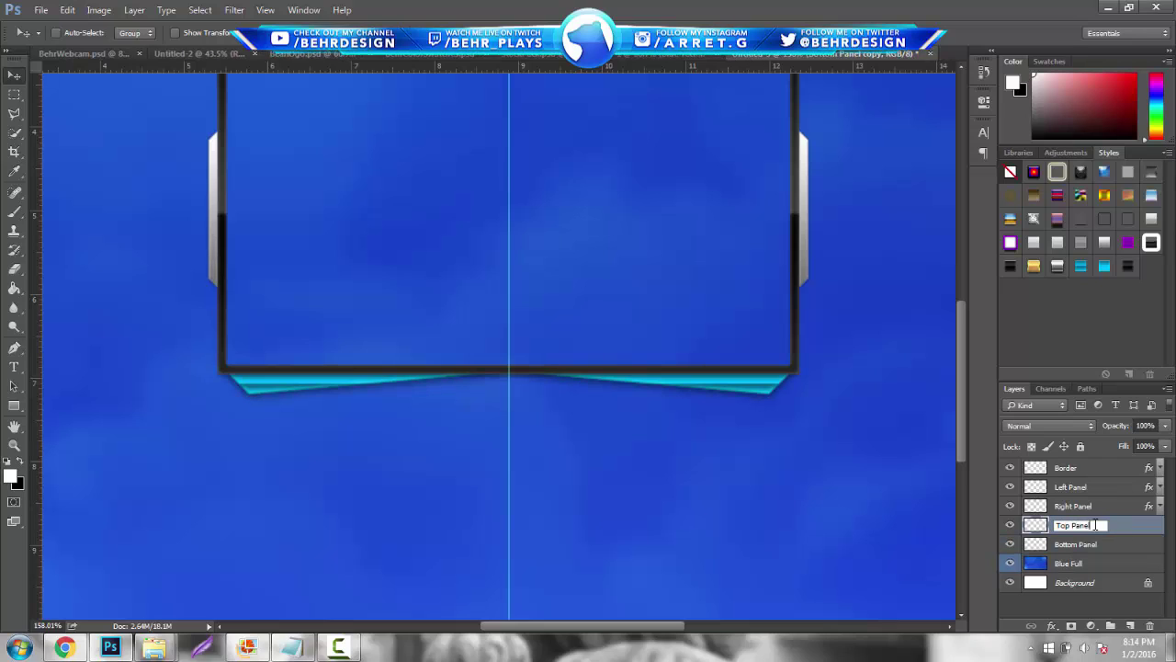
pyautogui.write('p Panel')
pyautogui.press('Return')
# Flip the Top Panel wedges vertically and move them onto the frame's top edge, aligned with the Bottom Panel.
pyautogui.click(68, 9)
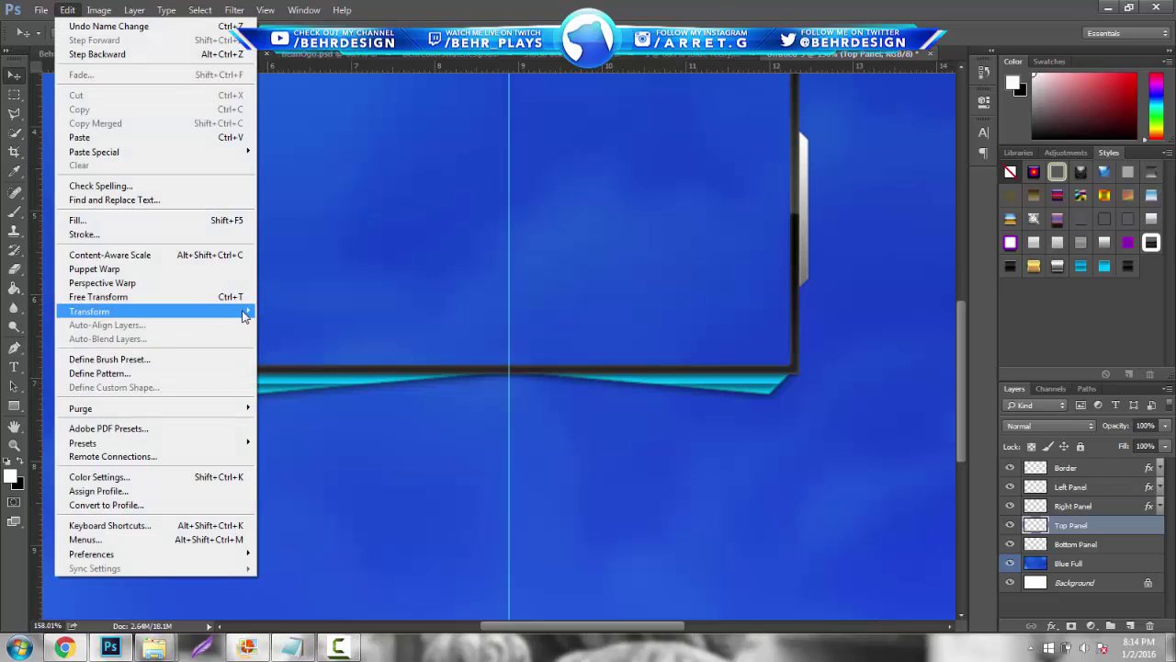
pyautogui.moveTo(245, 316)
pyautogui.click(303, 484)
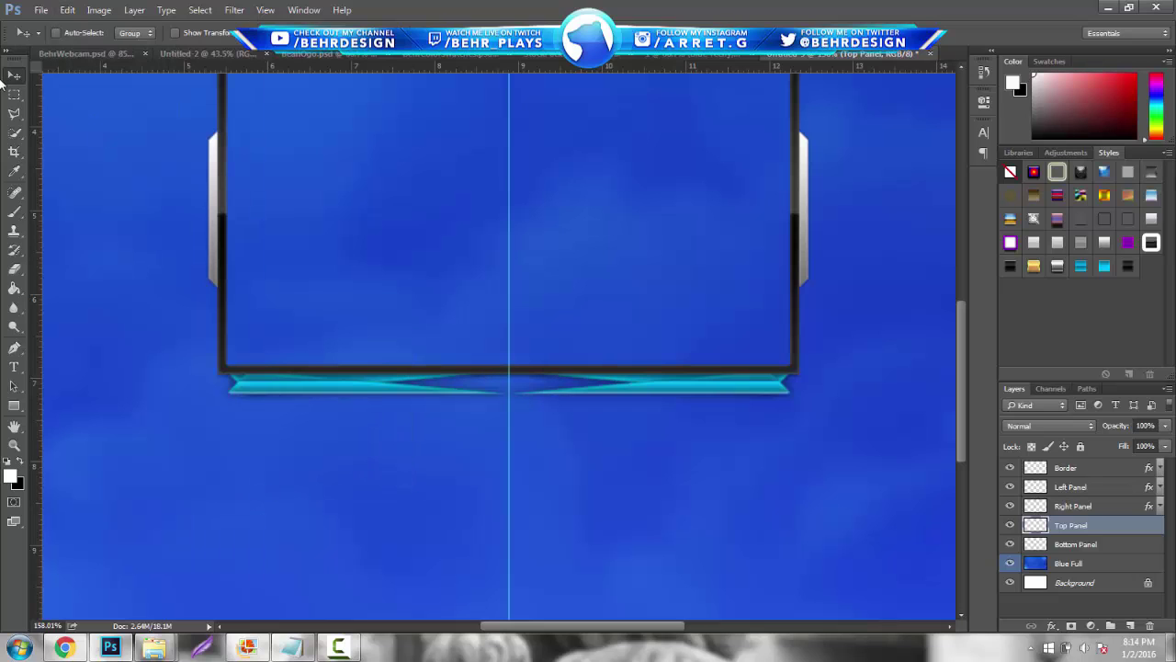
pyautogui.moveTo(456, 338); pyautogui.dragTo(643, 255)
pyautogui.moveTo(961, 377); pyautogui.dragTo(962, 299)
pyautogui.moveTo(610, 480); pyautogui.dragTo(580, 270)
pyautogui.click(14, 443)
pyautogui.moveTo(462, 341); pyautogui.dragTo(493, 389)
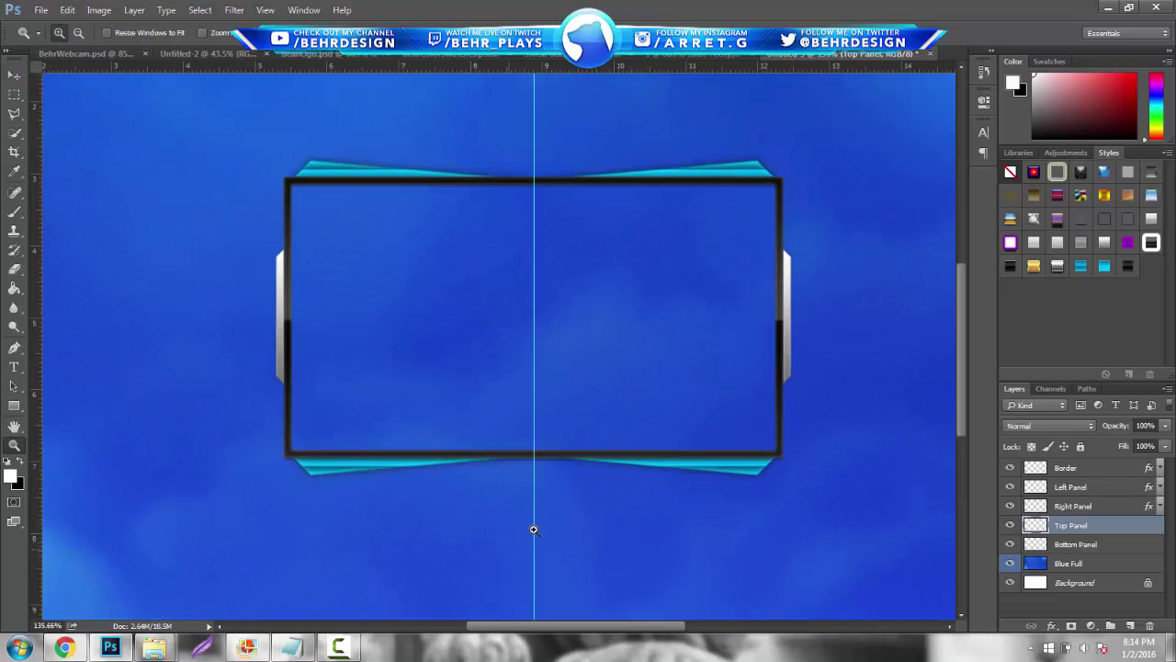
# Add a new layer above Bottom Panel and outline a trapezoid along the frame's bottom edge with the Polygonal Lasso.
pyautogui.click(1086, 546)
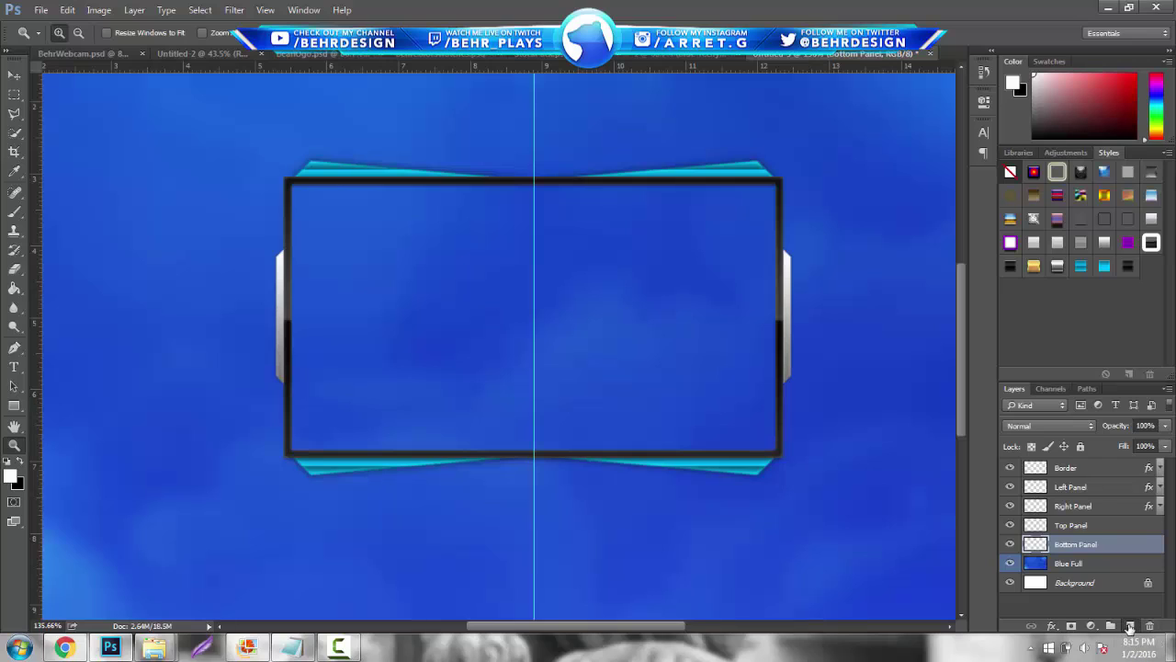
pyautogui.click(1131, 626)
pyautogui.click(14, 113)
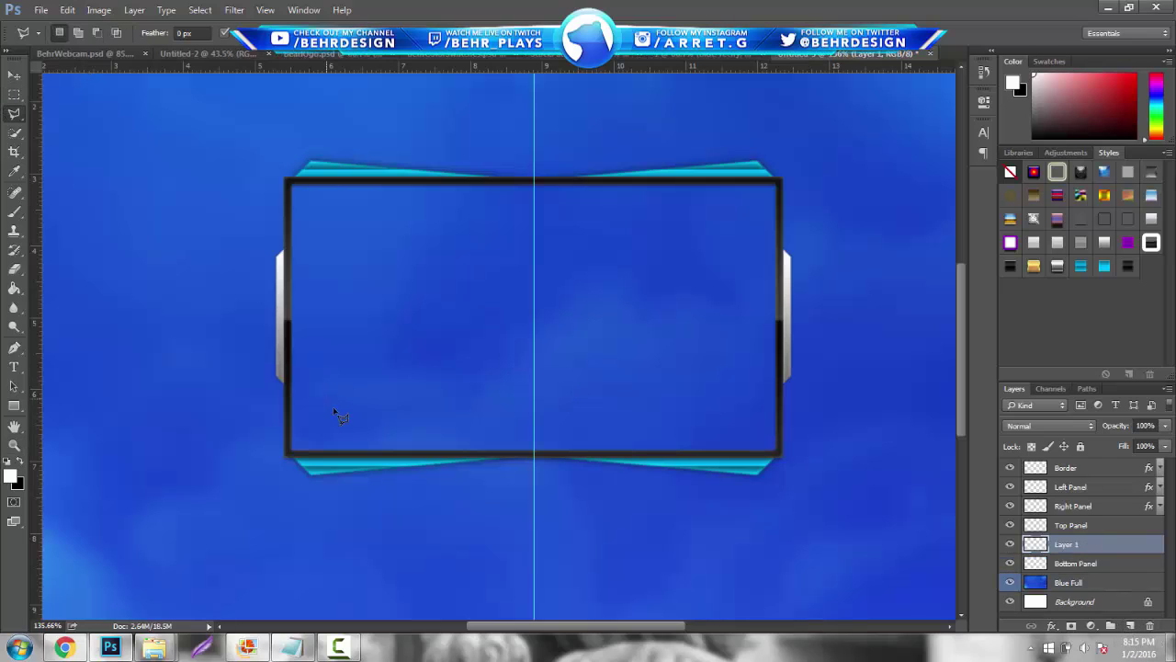
pyautogui.click(382, 478)
pyautogui.click(597, 458)
pyautogui.click(361, 459)
# Fill the trapezoid selection with a solid color, deselect it, and center the shape on the vertical guide beneath the frame.
pyautogui.rightClick(391, 463)
pyautogui.click(451, 386)
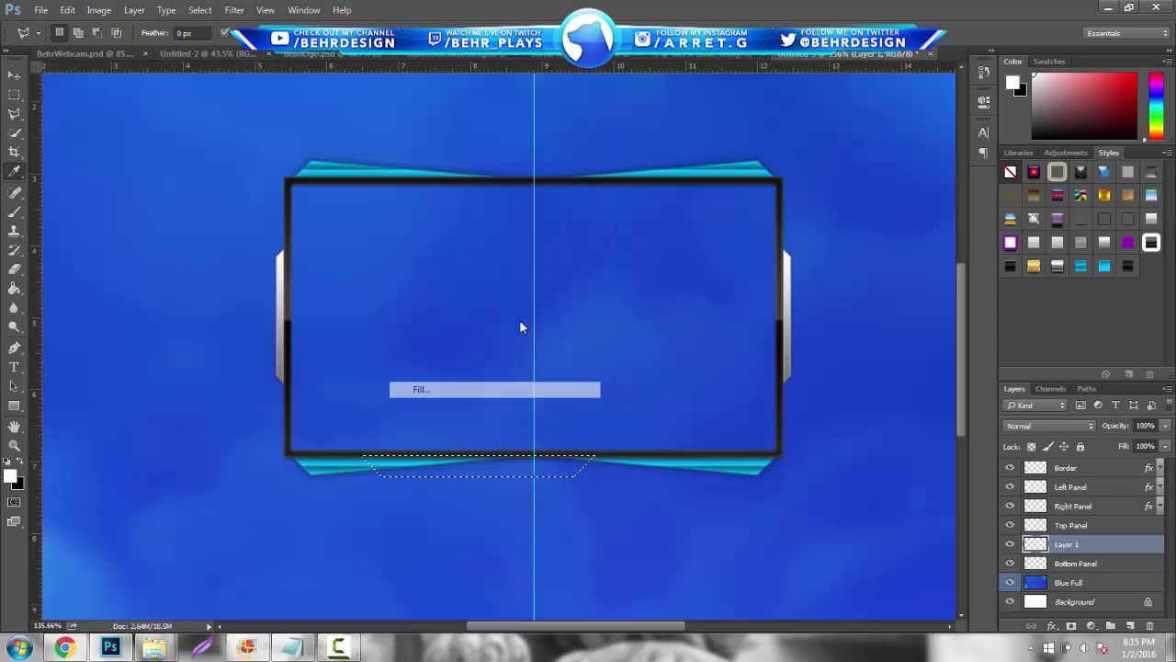
pyautogui.click(688, 182)
pyautogui.rightClick(685, 183)
pyautogui.click(758, 194)
pyautogui.click(15, 77)
pyautogui.moveTo(227, 175); pyautogui.dragTo(283, 176)
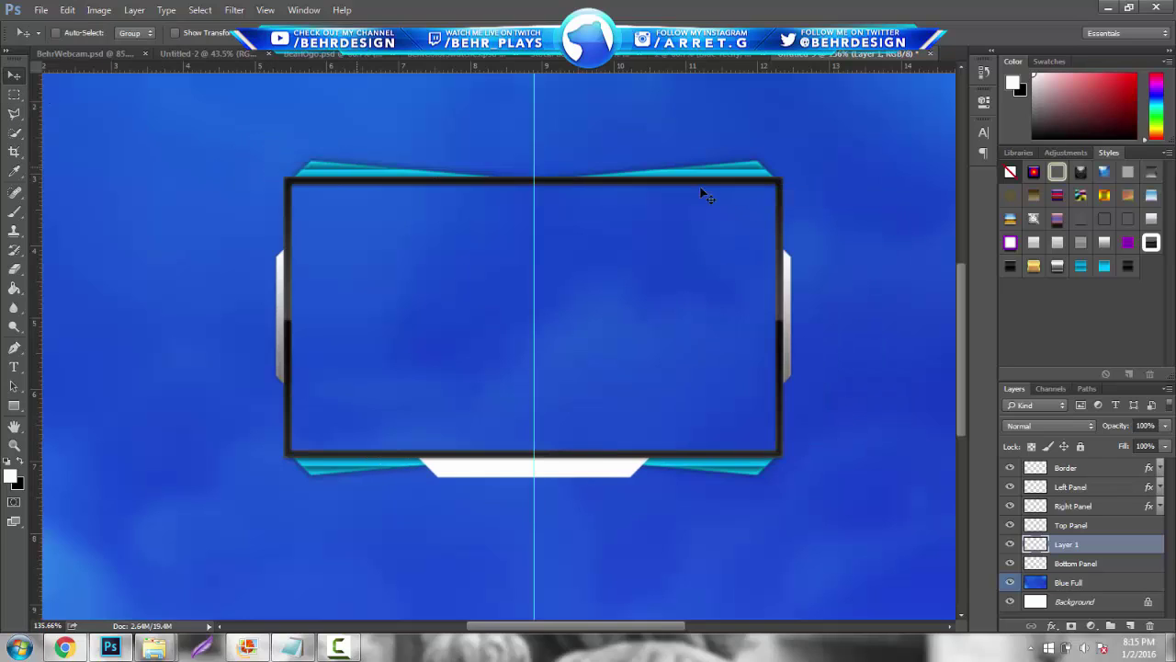
# Try several saved styles on the bottom trapezoid, settle on the light silver gradient style, and hide the guides.
pyautogui.click(1103, 243)
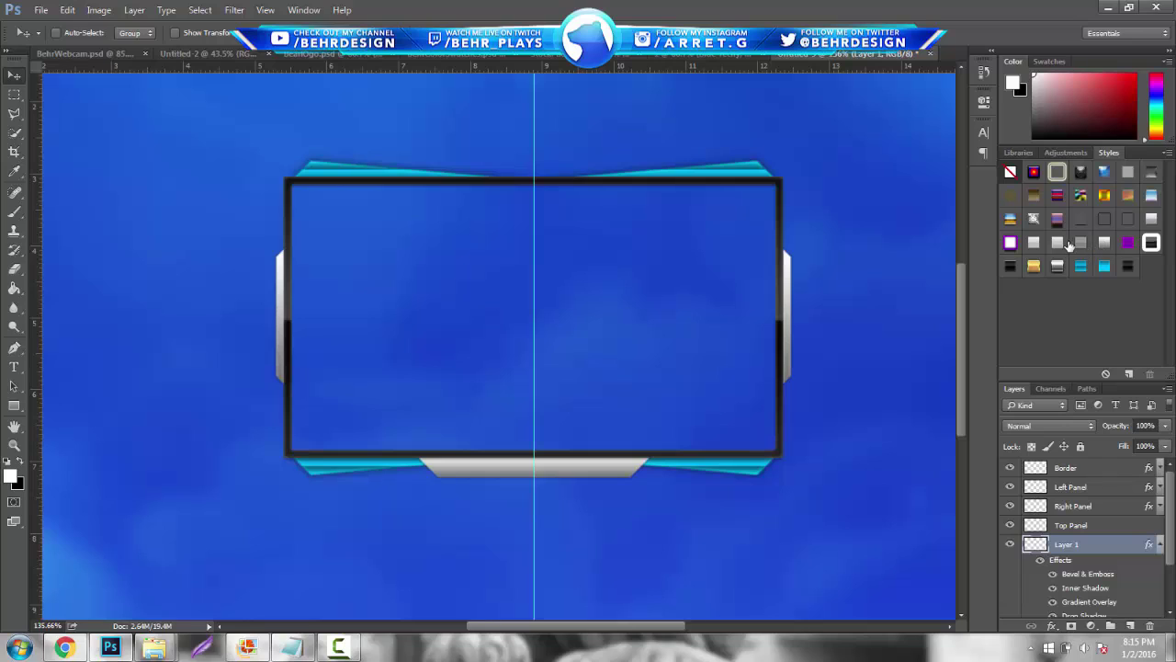
pyautogui.click(1081, 243)
pyautogui.click(1094, 243)
pyautogui.click(1128, 267)
pyautogui.click(1128, 243)
pyautogui.click(1080, 242)
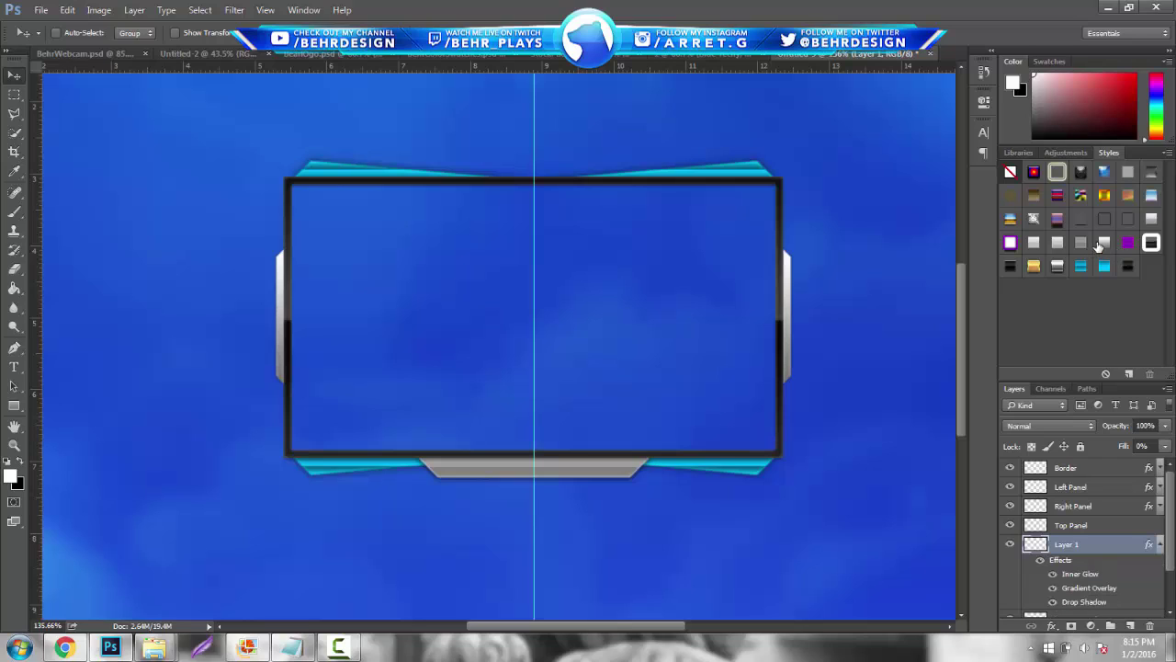
pyautogui.click(1102, 243)
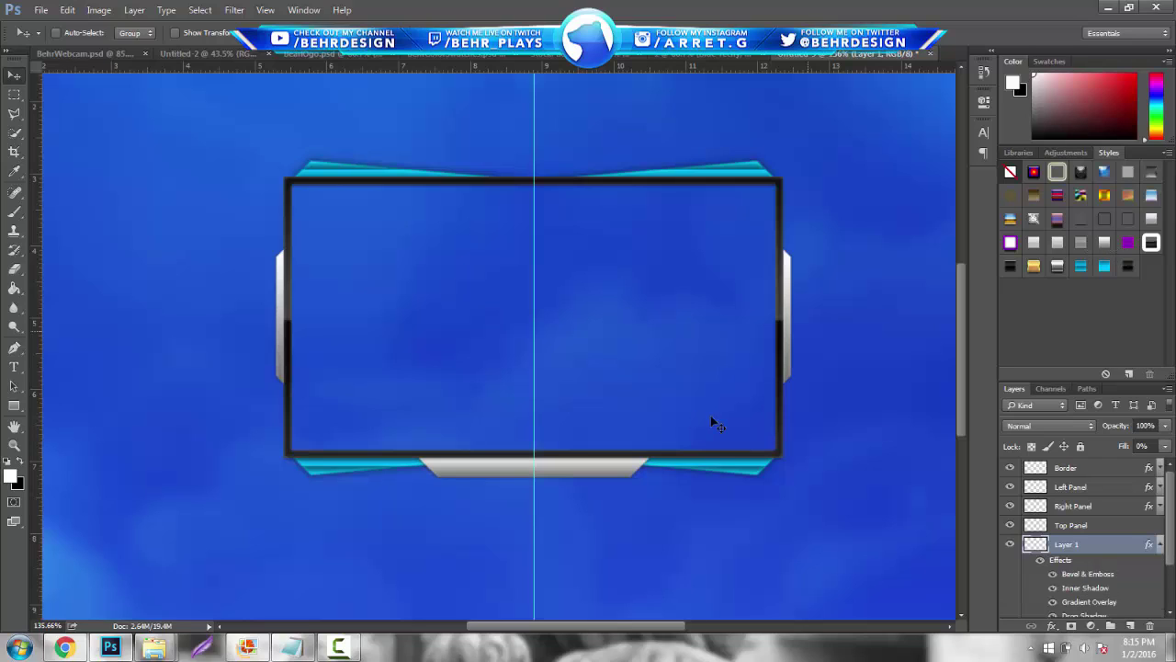
pyautogui.hotkey('ctrl', ';')
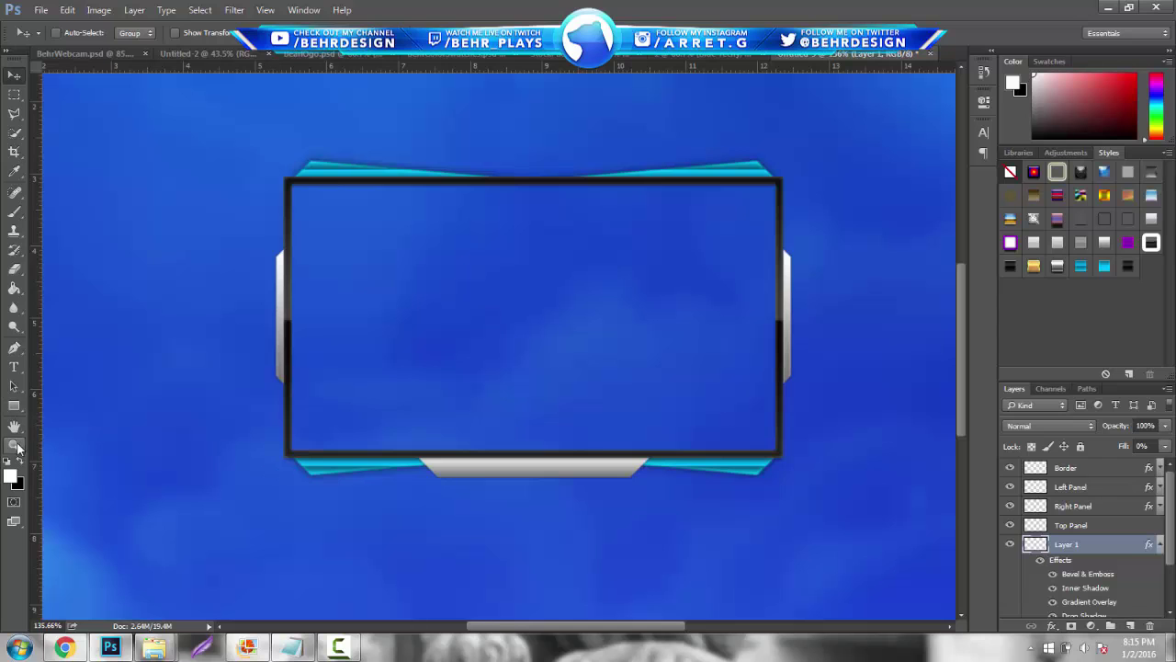
# Try other saved styles on the bottom trapezoid and settle on the light silver style with an inner glow.
pyautogui.press('z')
pyautogui.moveTo(487, 478); pyautogui.dragTo(560, 432)
pyautogui.click(1102, 274)
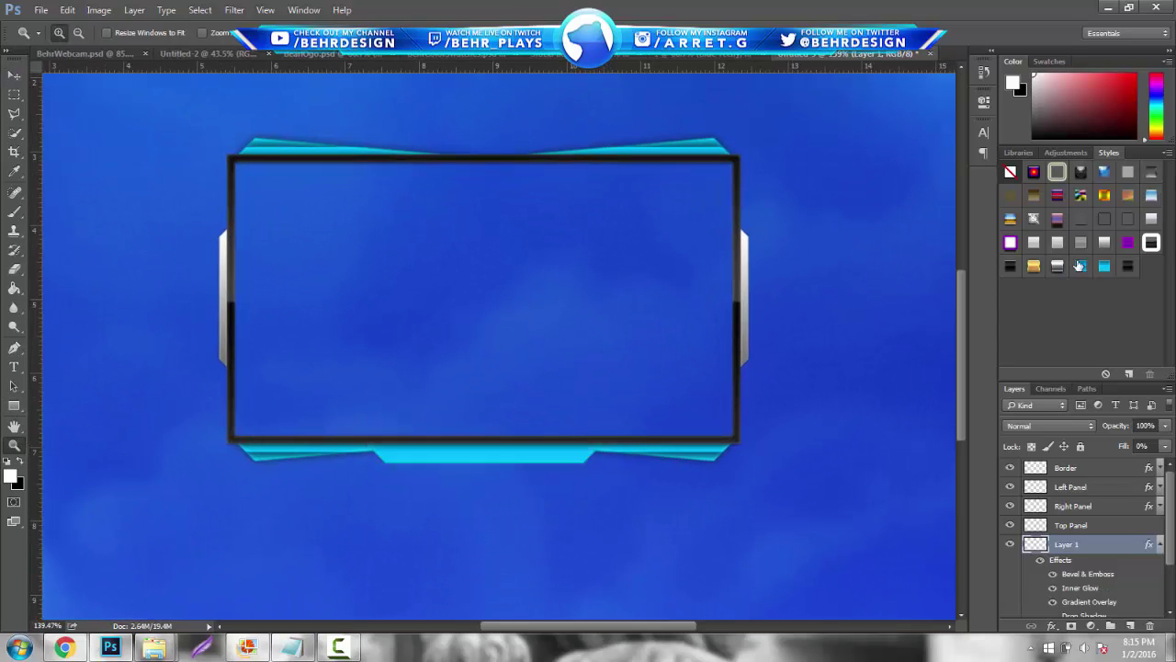
pyautogui.click(1057, 267)
pyautogui.click(1050, 242)
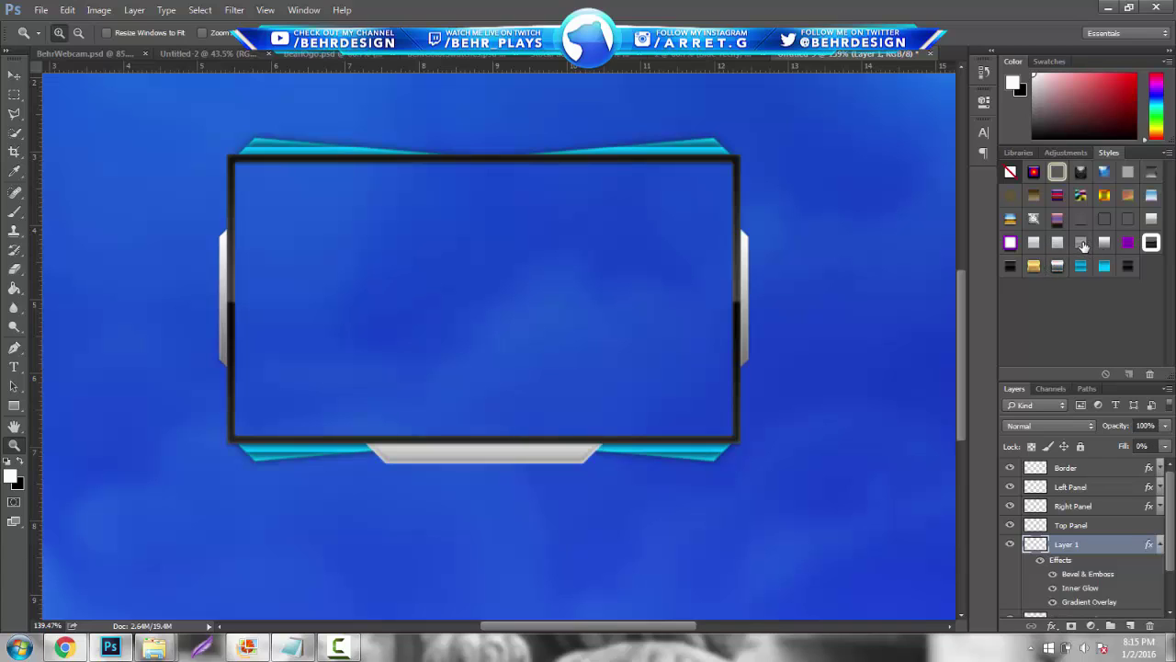
pyautogui.click(1082, 242)
pyautogui.click(1058, 243)
# Lower the Bevel & Emboss depth in the bottom trapezoid's layer style.
pyautogui.rightClick(1091, 549)
pyautogui.click(934, 62)
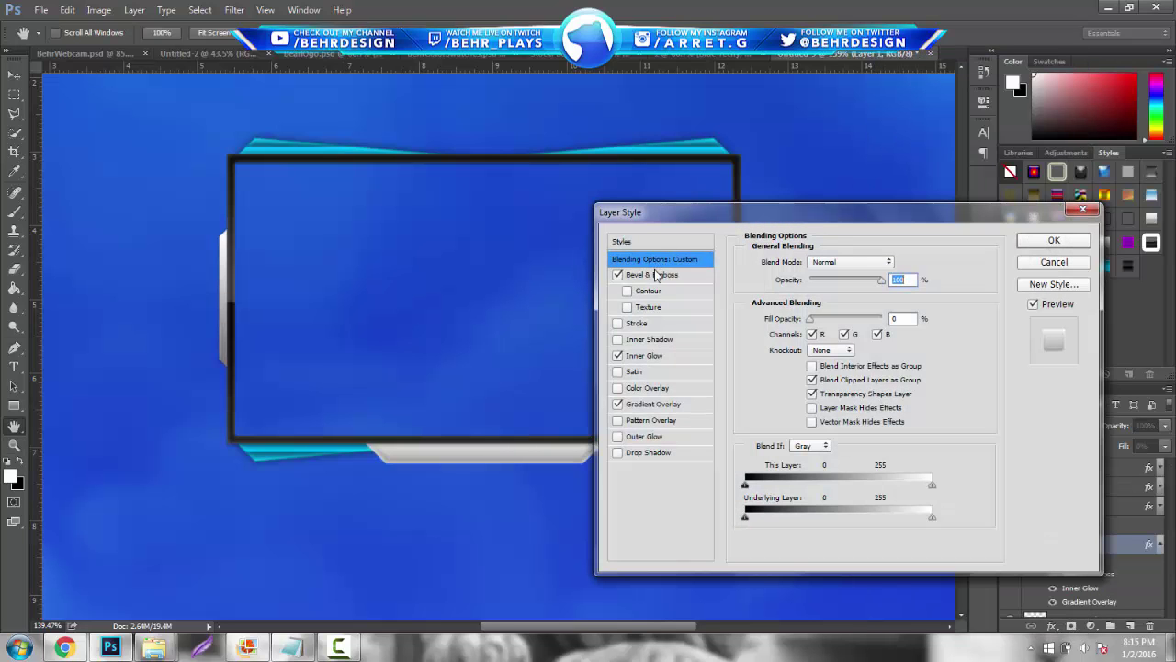
pyautogui.click(656, 275)
pyautogui.moveTo(838, 297)
pyautogui.mouseDown()
pyautogui.moveTo(805, 302)
pyautogui.moveTo(820, 301)
pyautogui.mouseUp()
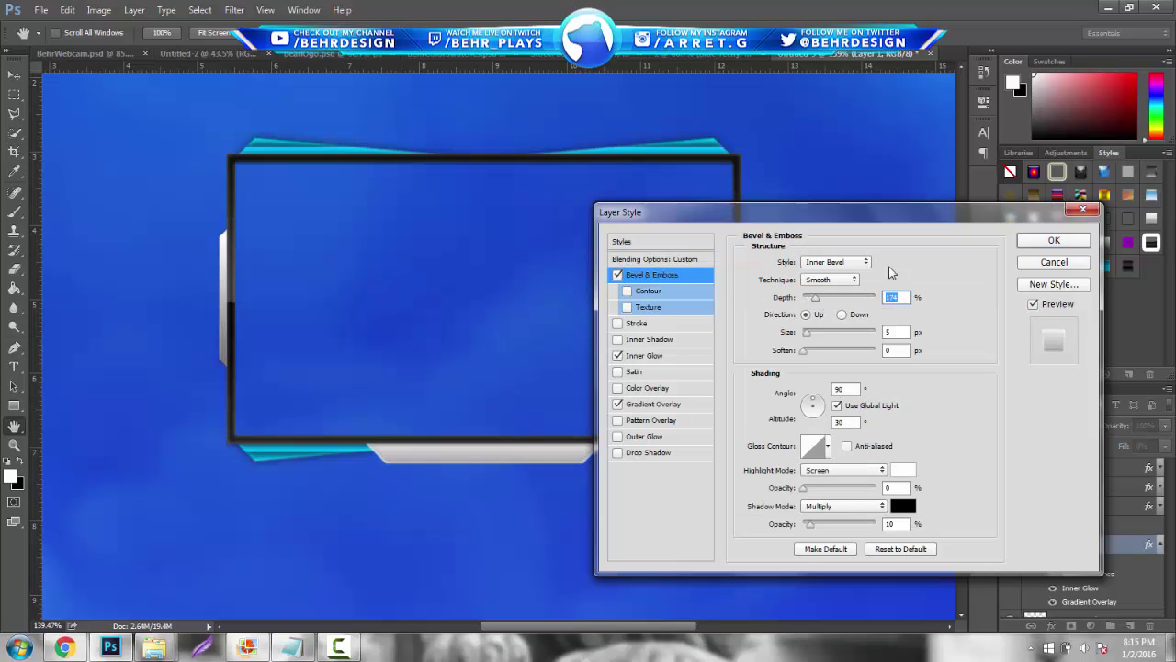
pyautogui.click(1055, 240)
# Add white Arial Bold text reading PREVIOUS below the frame and reduce its font size.
pyautogui.press('z')
pyautogui.moveTo(590, 480); pyautogui.dragTo(544, 446)
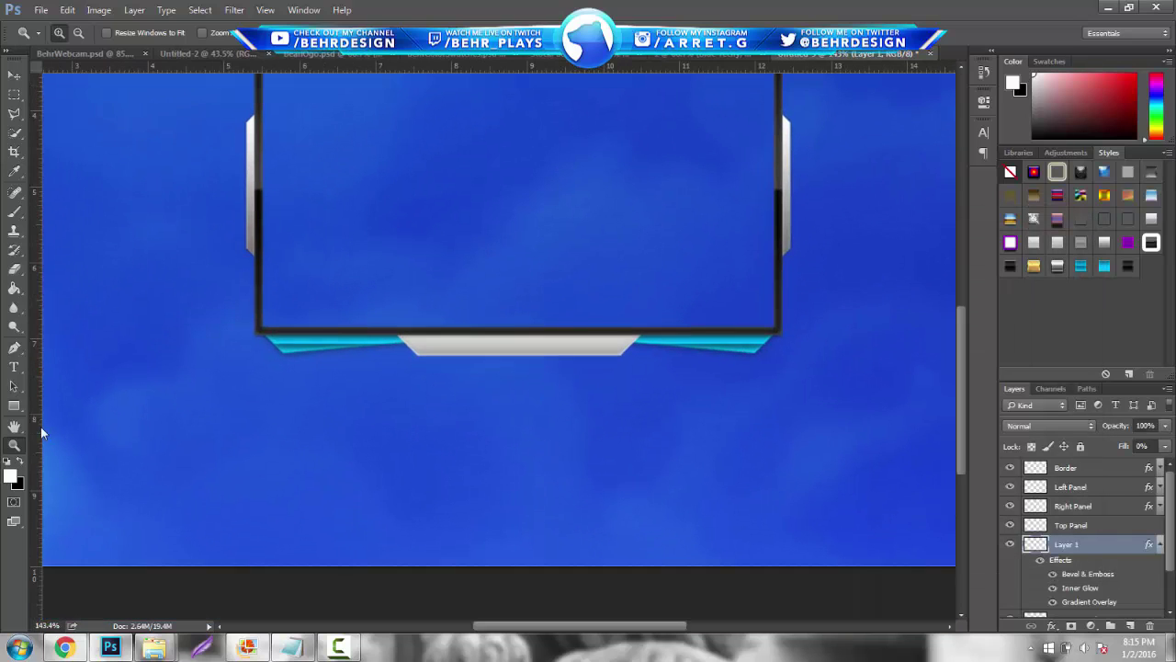
pyautogui.click(14, 367)
pyautogui.click(385, 496)
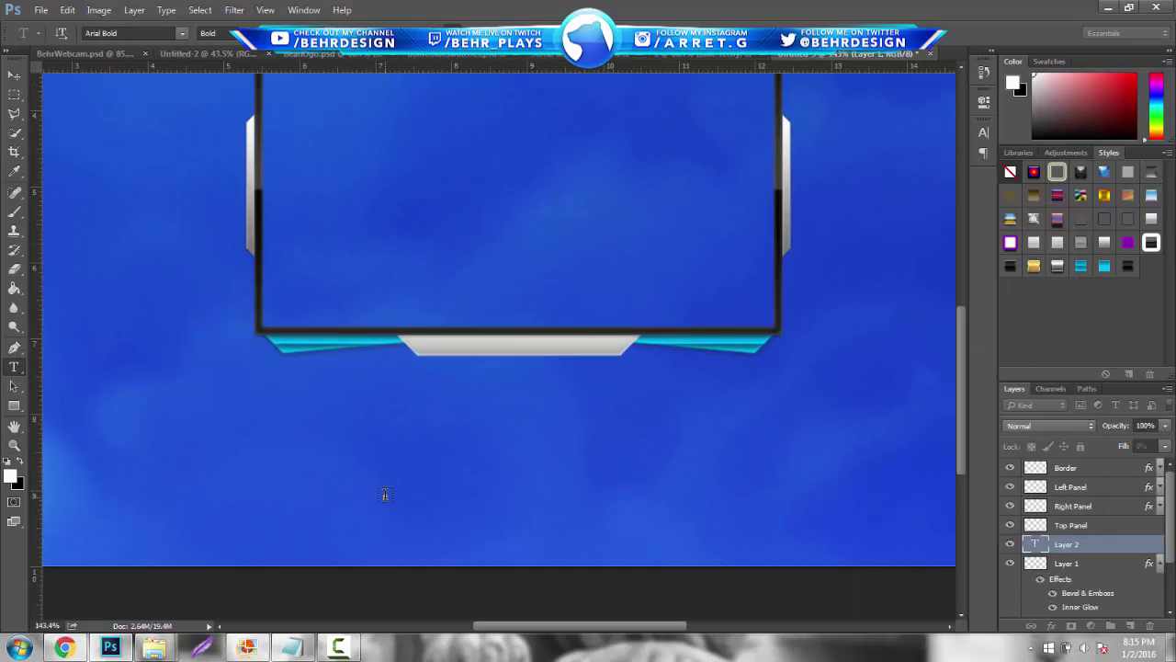
pyautogui.write('PREVIOU')
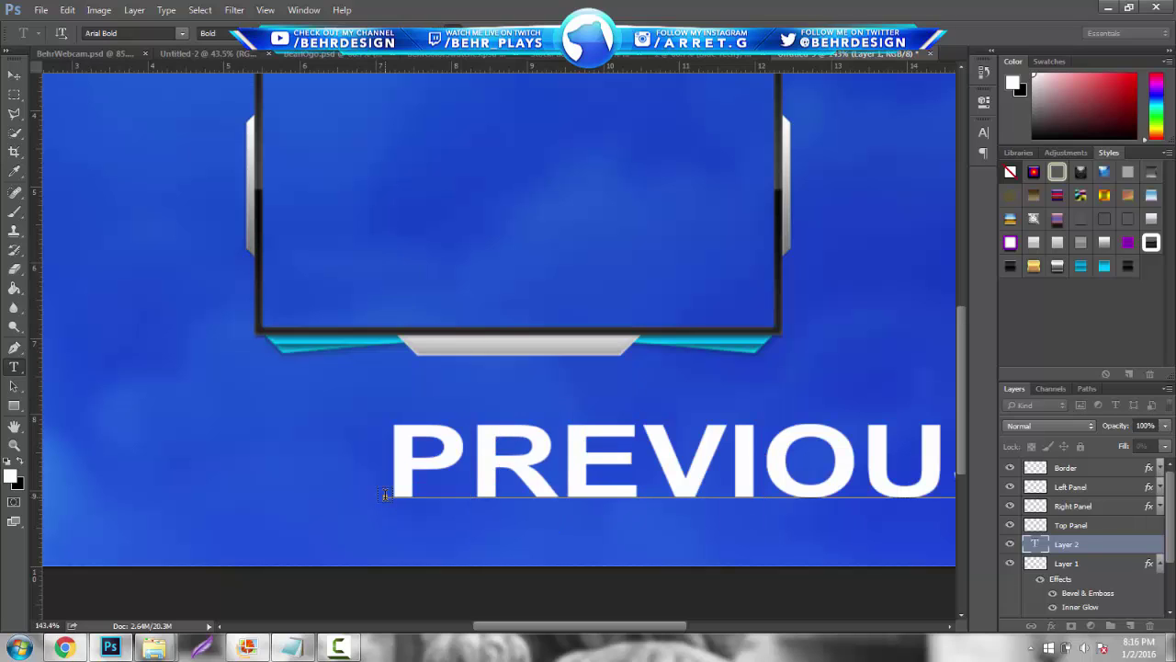
pyautogui.moveTo(425, 444); pyautogui.dragTo(956, 455)
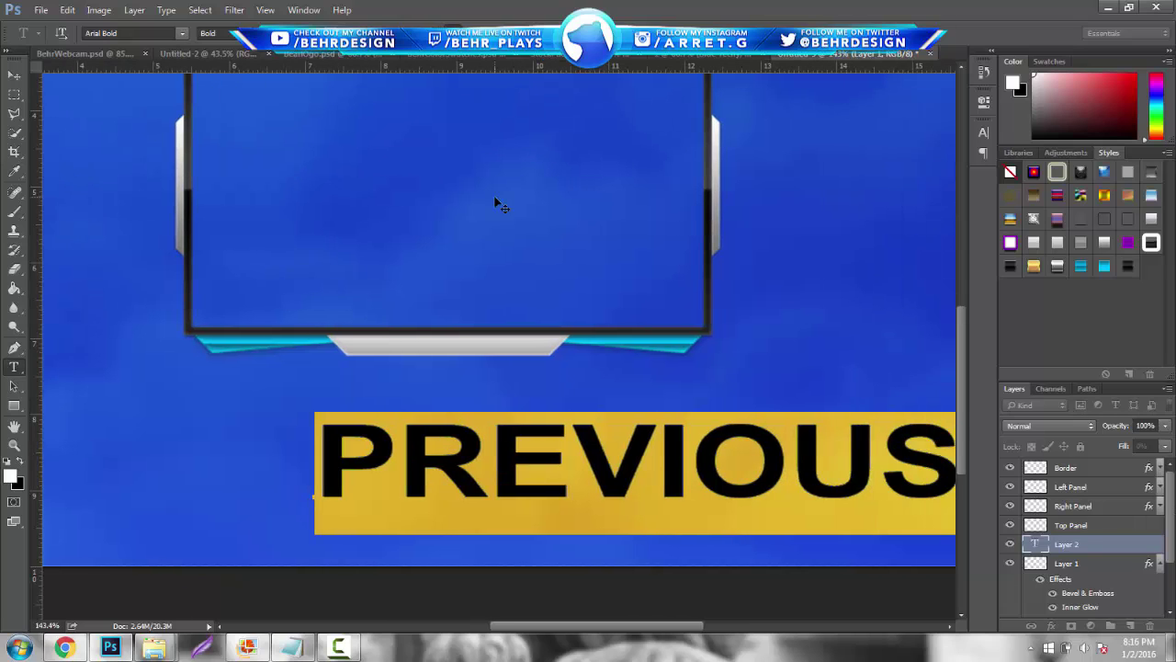
pyautogui.moveTo(240, 35); pyautogui.dragTo(215, 45)
pyautogui.click(576, 474)
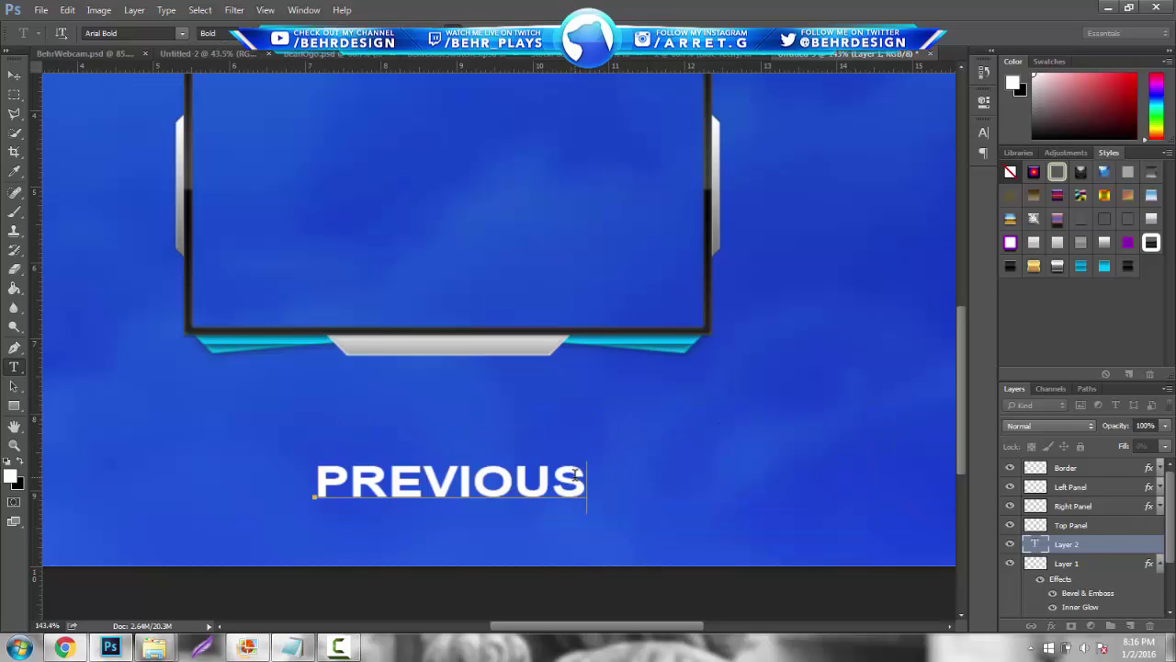
# Extend the text to PREVIOUS UPLOAD and shrink it to fit within the width of the silver trapezoid.
pyautogui.write('UPLOAD')
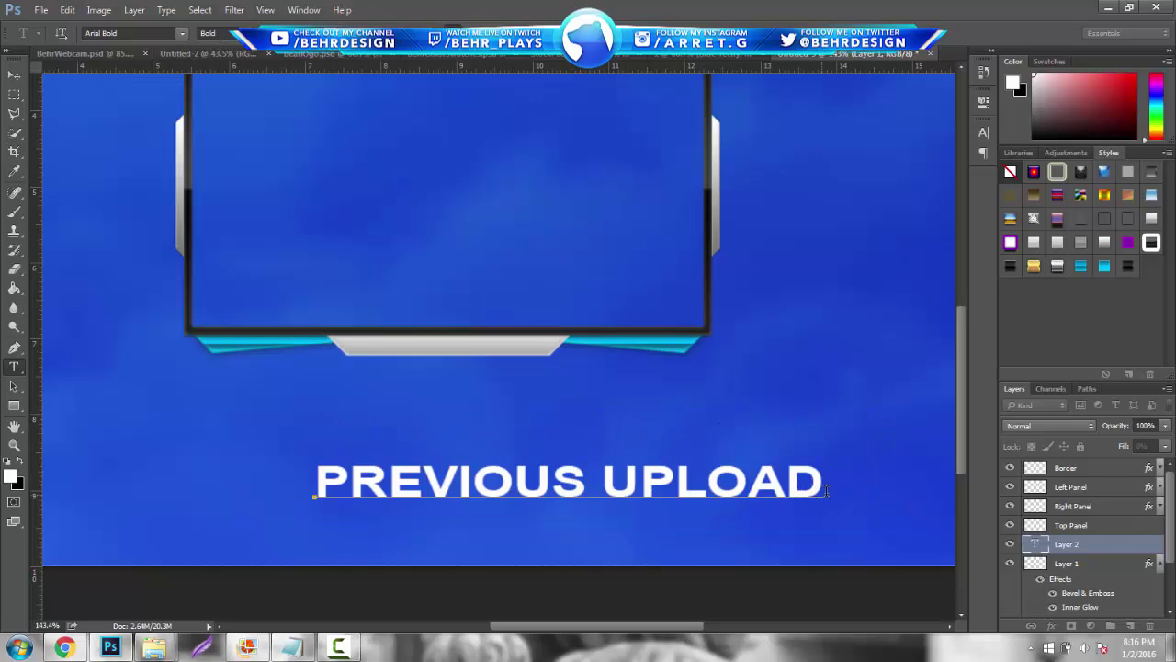
pyautogui.hotkey('ctrl', 'a')
pyautogui.moveTo(215, 45); pyautogui.dragTo(200, 45)
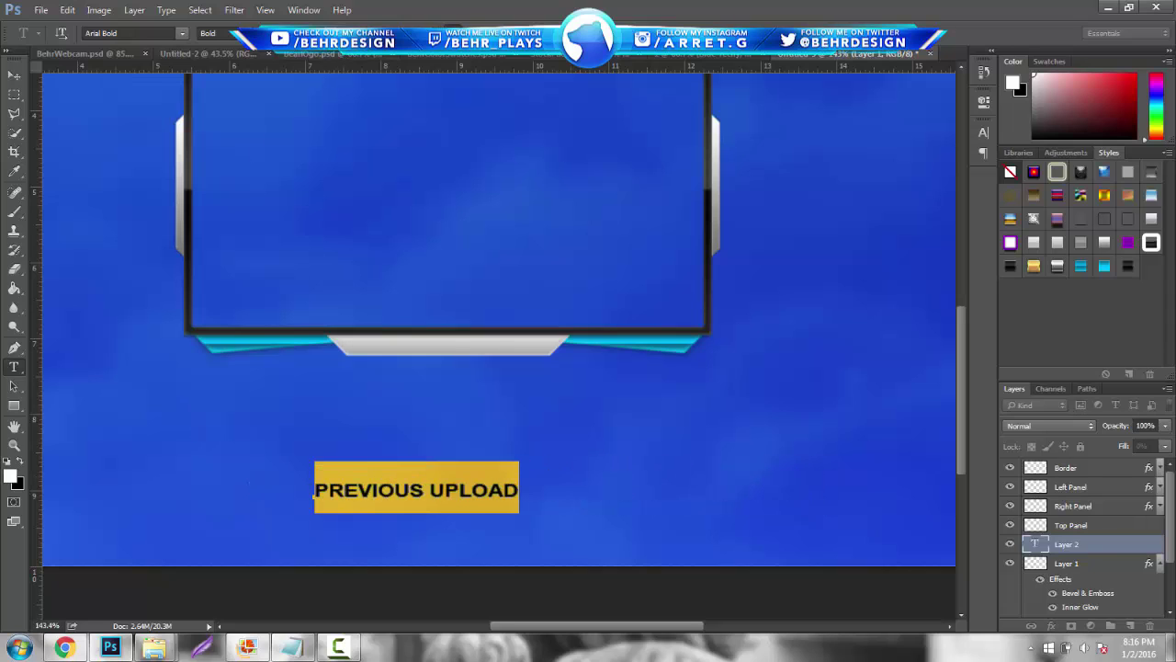
# Shorten the text to PREVIOUS and slightly enlarge its lettering.
pyautogui.moveTo(510, 499); pyautogui.dragTo(77, 524)
pyautogui.write('PREVIOUS')
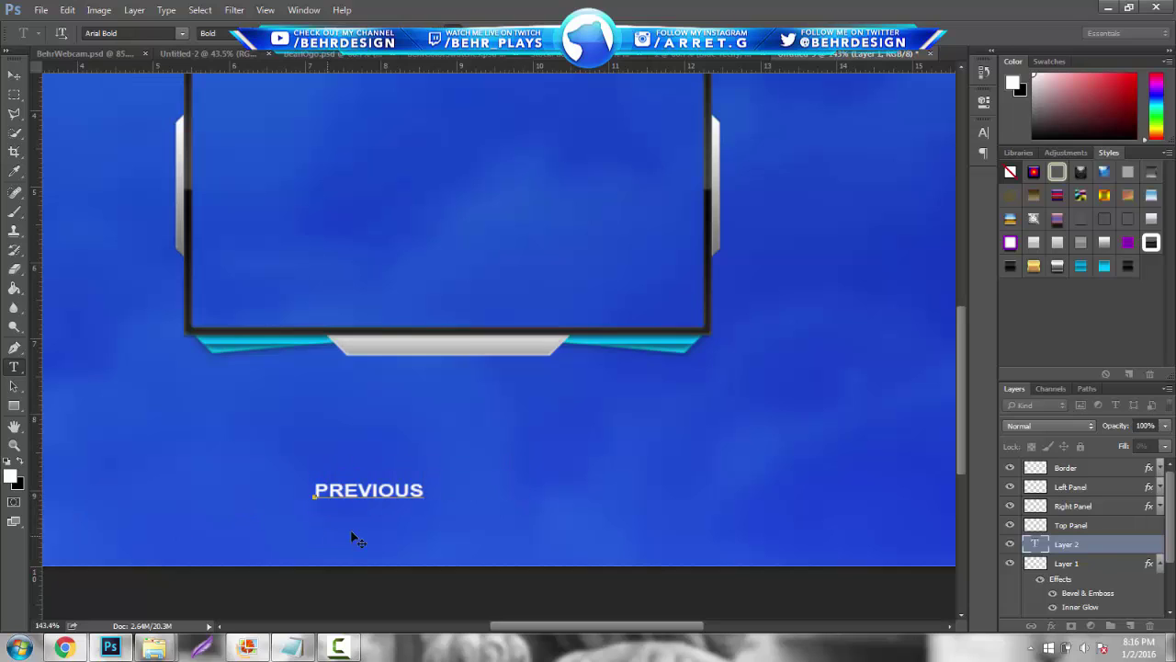
pyautogui.hotkey('ctrl', 'a')
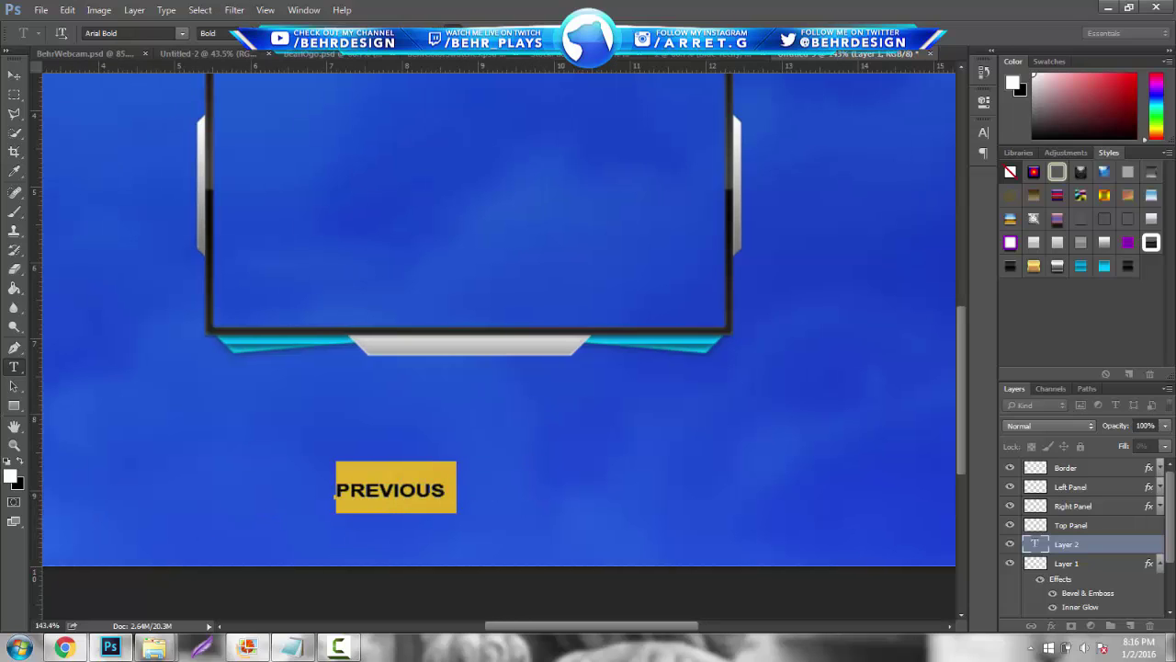
pyautogui.hotkey('ctrl', 'shift', '.')
pyautogui.hotkey('ctrl', 'shift', '.')
pyautogui.hotkey('ctrl', 'shift', '.')
pyautogui.hotkey('ctrl', 'shift', ',')
pyautogui.hotkey('ctrl', 'shift', ',')
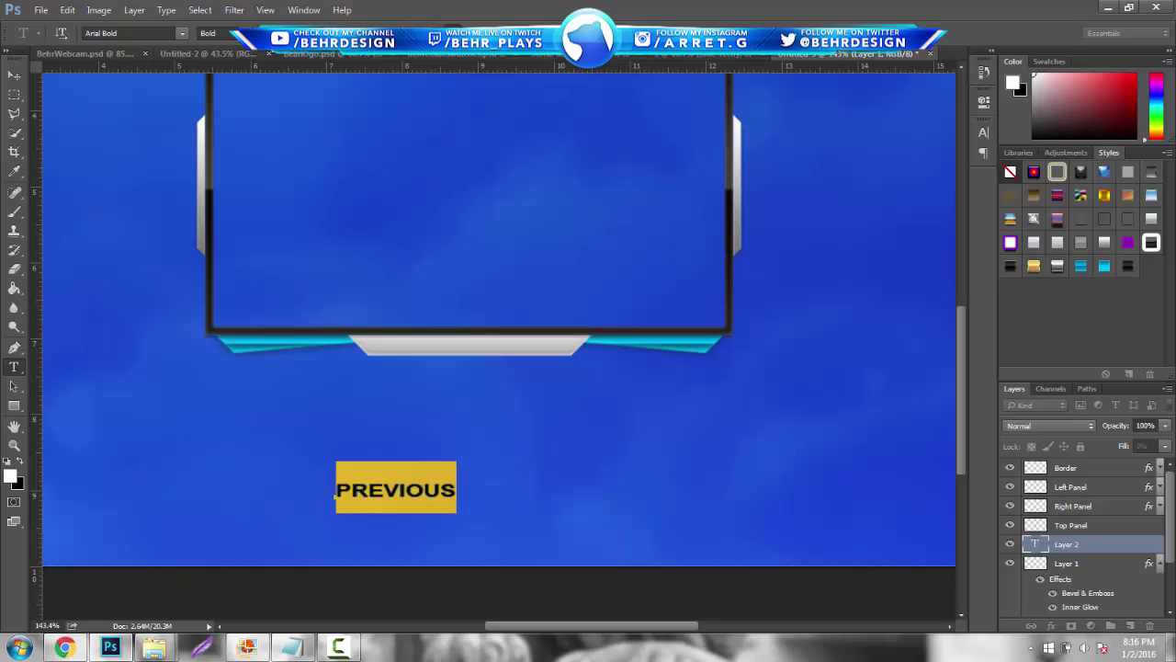
# Move the PREVIOUS text onto the silver trapezoid and apply the dark saved style to it.
pyautogui.click(14, 74)
pyautogui.moveTo(387, 310); pyautogui.dragTo(448, 164)
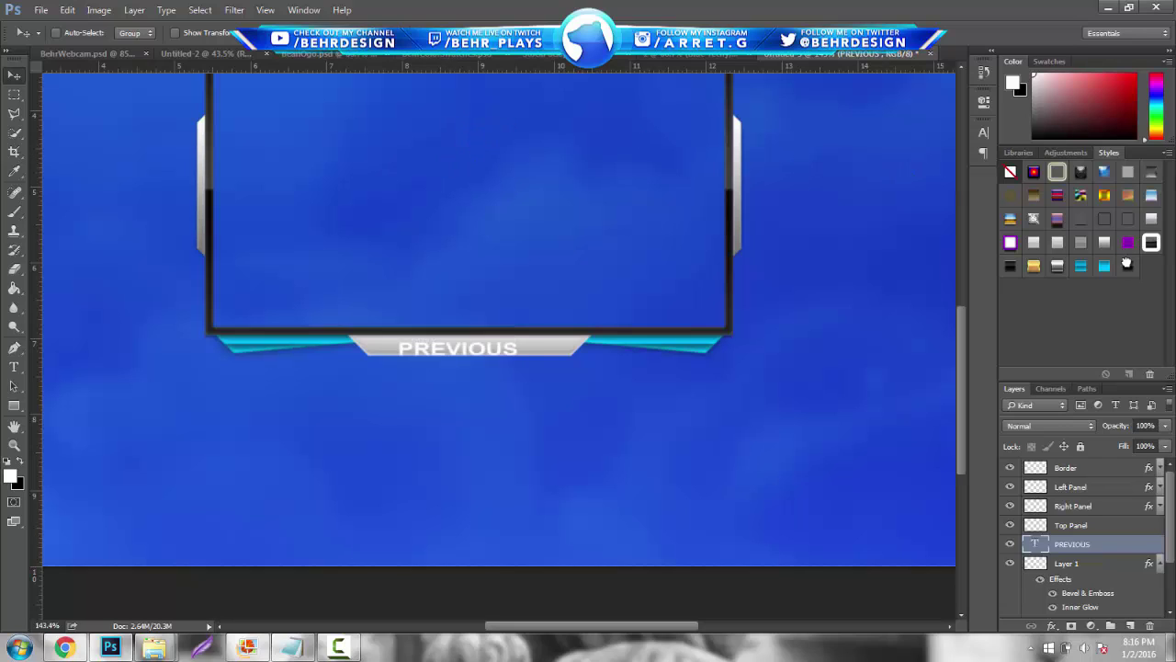
pyautogui.click(1127, 266)
# Center the PREVIOUS text on the vertical guide within the trapezoid and hide the guides.
pyautogui.click(14, 445)
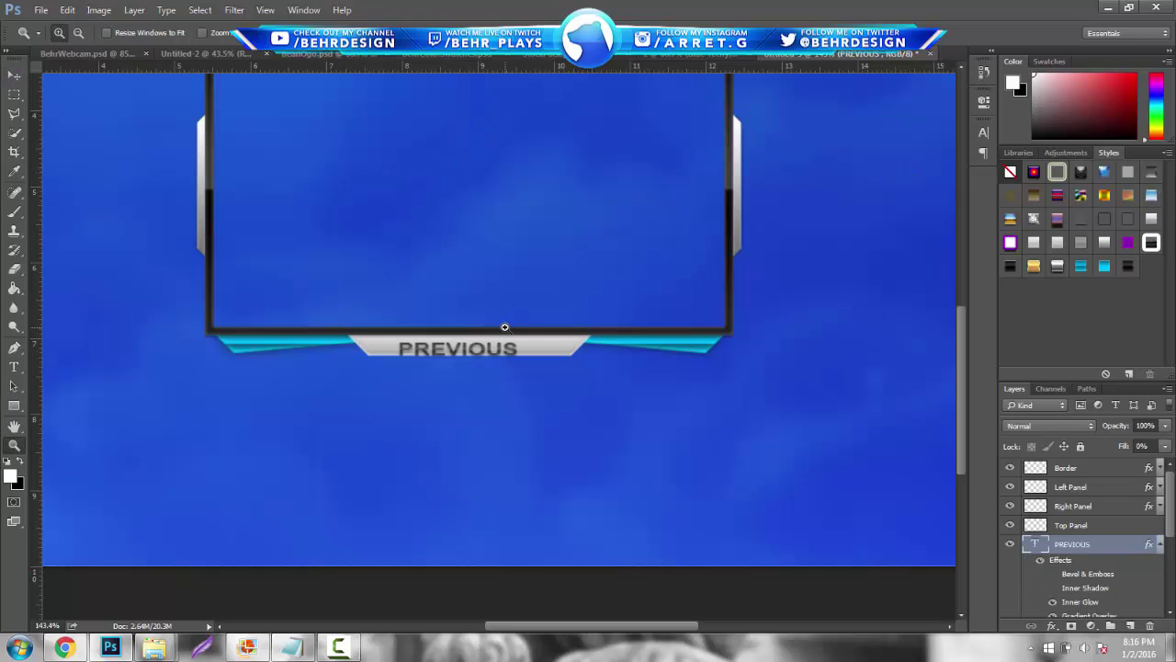
pyautogui.click(551, 325)
pyautogui.click(13, 76)
pyautogui.hotkey('ctrl', ';')
pyautogui.moveTo(234, 193); pyautogui.dragTo(262, 188)
pyautogui.click(13, 445)
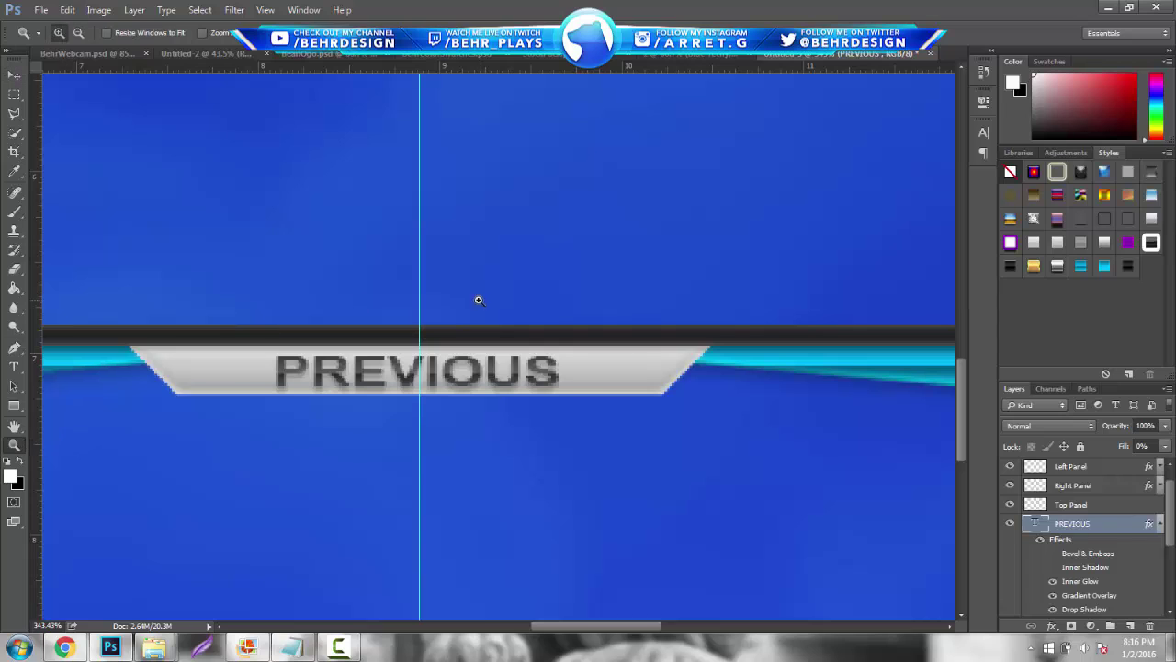
pyautogui.moveTo(481, 297); pyautogui.dragTo(341, 321)
pyautogui.moveTo(539, 360); pyautogui.dragTo(557, 357)
pyautogui.hotkey('ctrl', ';')
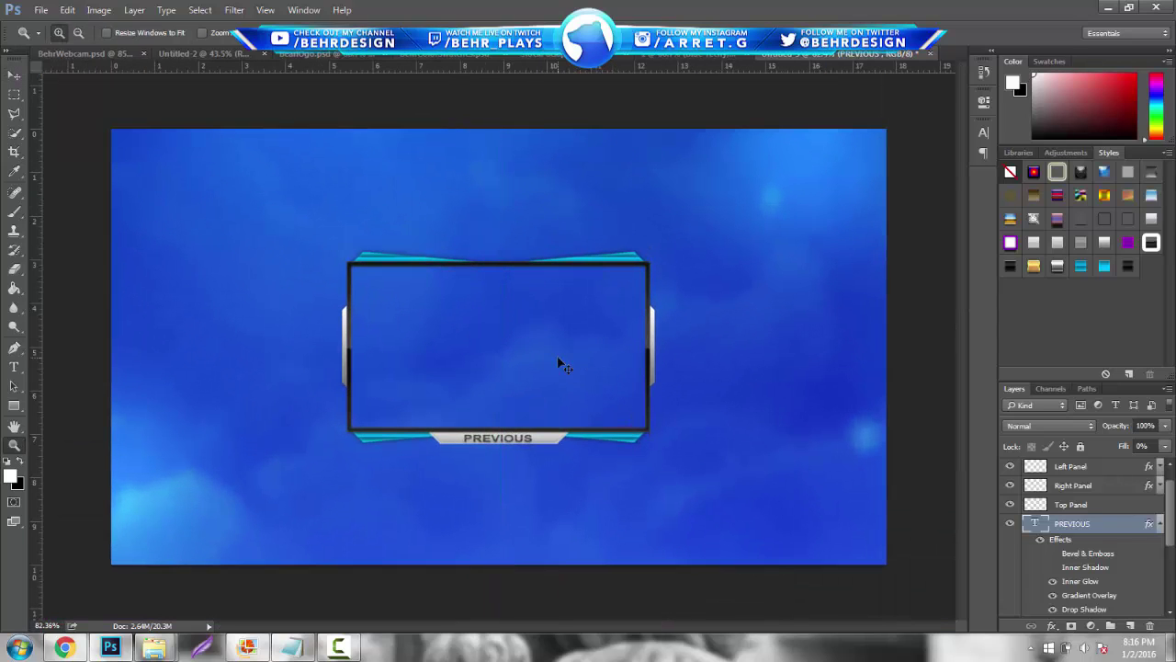
# Collapse the effects lists of the text and trapezoid layers and rename Layer 1 as Bottom Text Panel.
pyautogui.click(1160, 526)
pyautogui.click(1160, 544)
pyautogui.click(1057, 550)
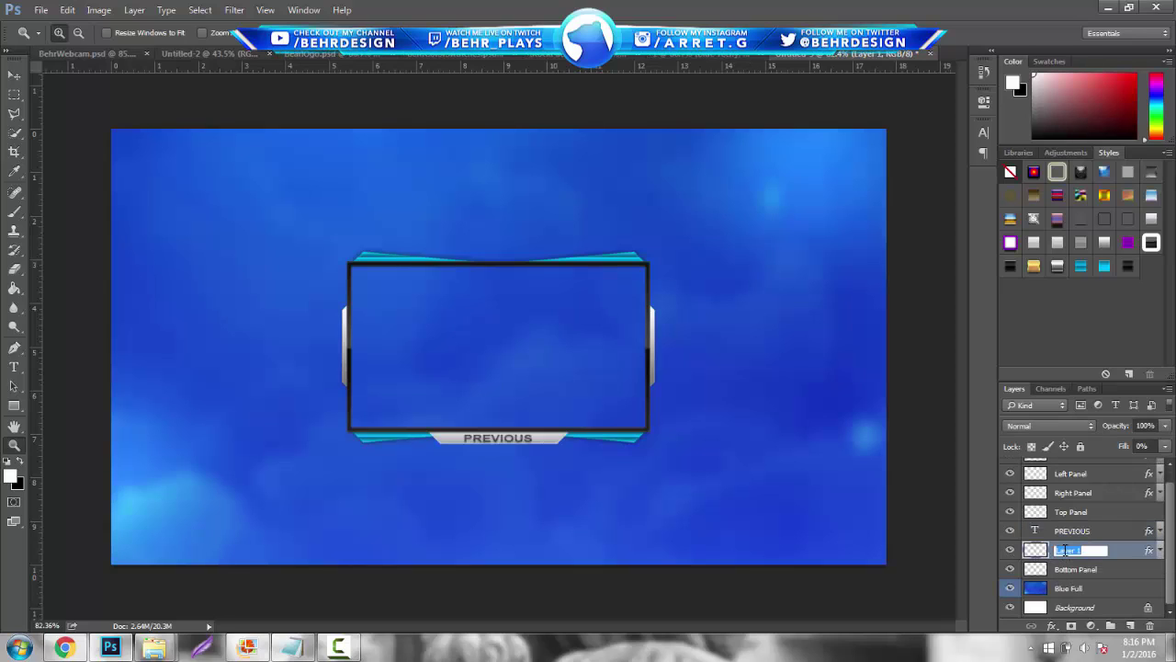
pyautogui.write('Bottom Te')
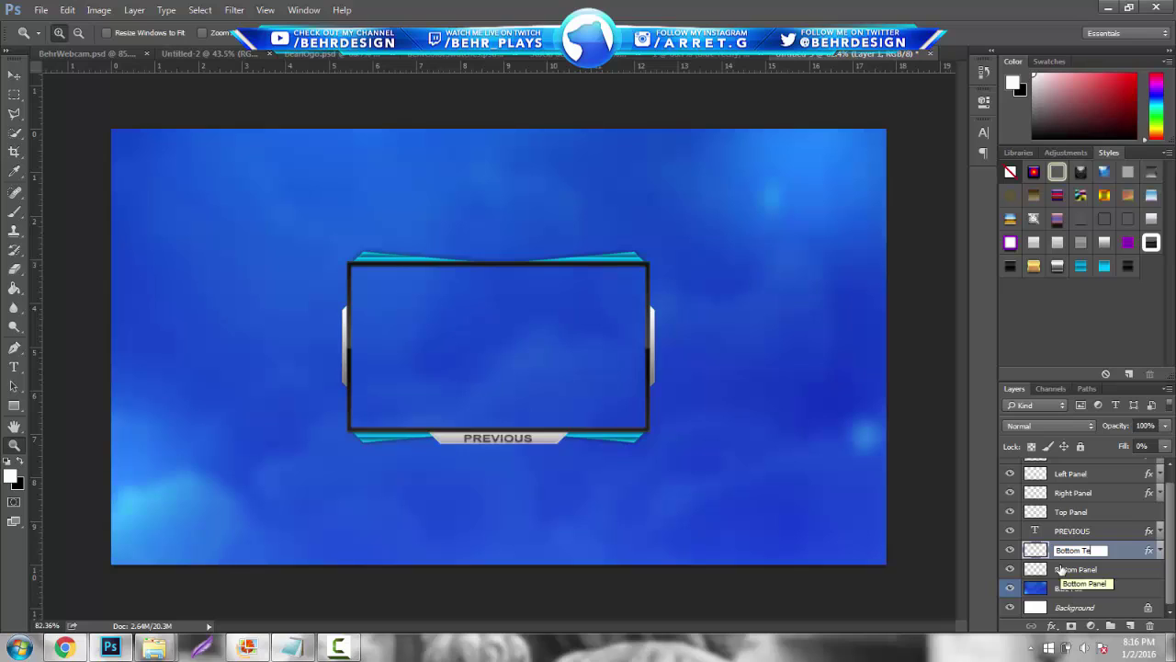
pyautogui.write('xt Panel')
pyautogui.press('Return')
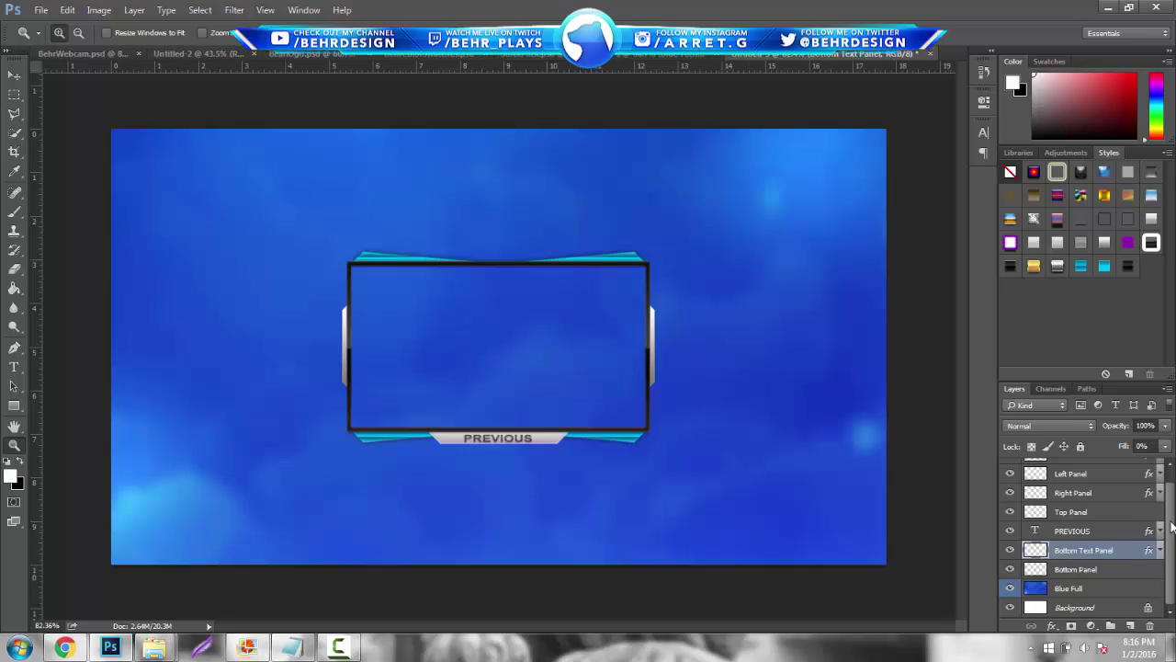
# Merge the Border layer with a new blank layer above it and name the merged layer Border.
pyautogui.moveTo(1169, 522); pyautogui.dragTo(1159, 475)
pyautogui.click(1100, 468)
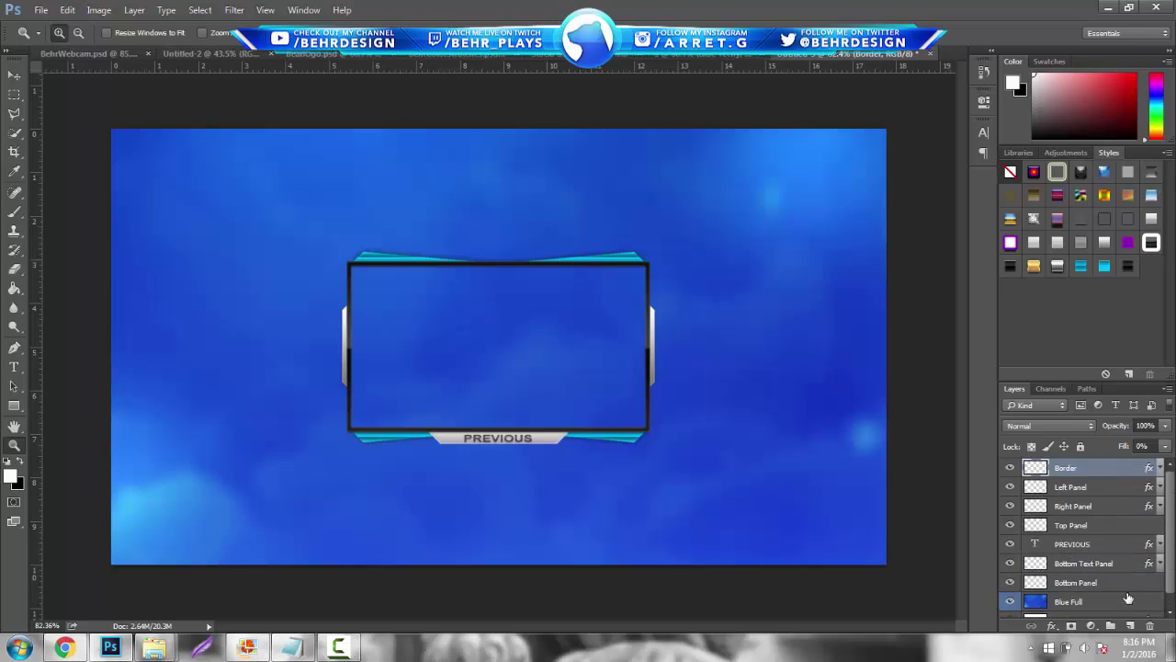
pyautogui.click(1131, 624)
pyautogui.keyDown('shift'); pyautogui.click(1090, 488); pyautogui.keyUp('shift')
pyautogui.rightClick(1090, 488)
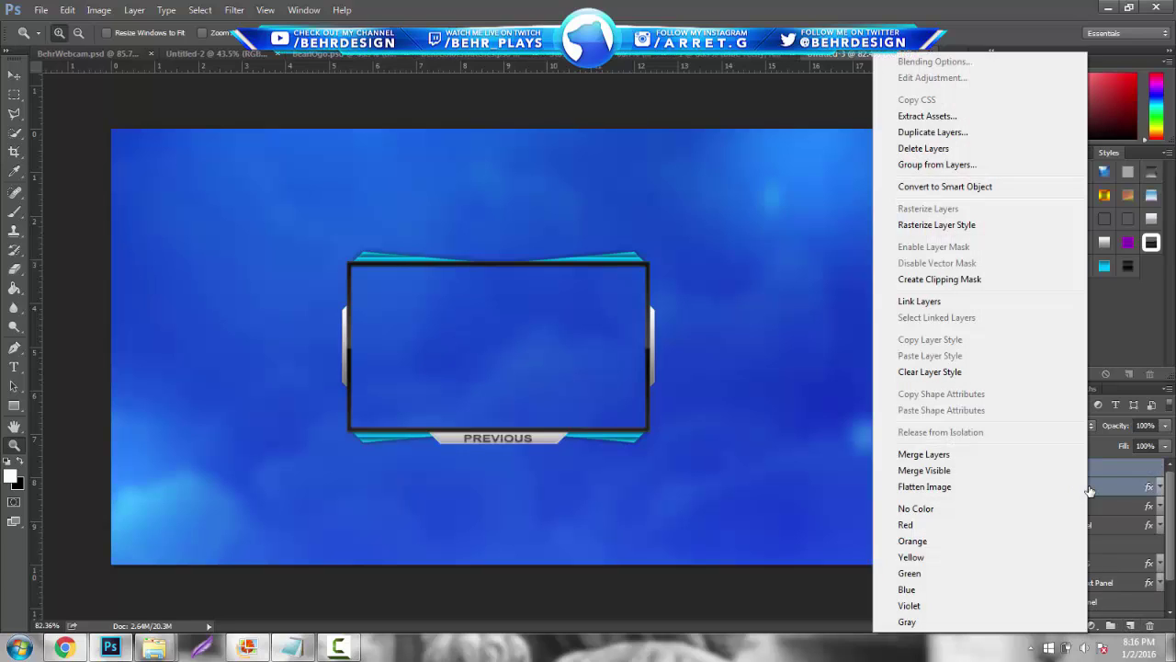
pyautogui.click(1012, 452)
pyautogui.doubleClick(1066, 469)
pyautogui.write('Border')
pyautogui.press('Return')
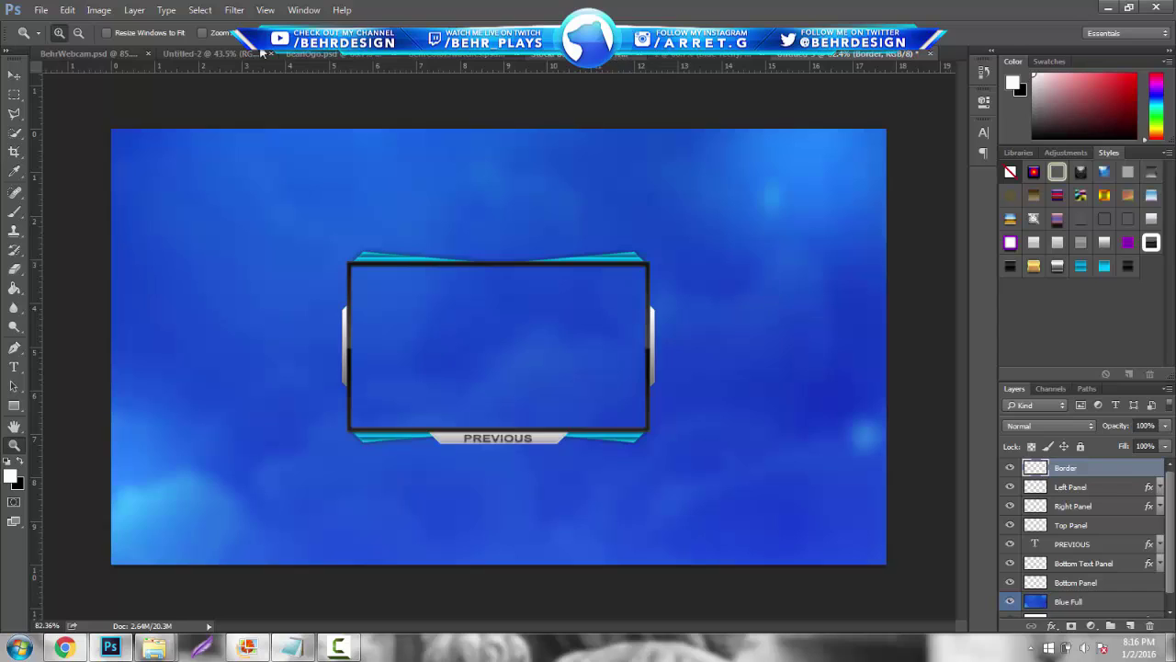
# In the backgrounds document, show Blue Techy instead of Blue Full and copy it into the end-screen document.
pyautogui.hotkey('ctrl', 'Tab')
pyautogui.press('v')
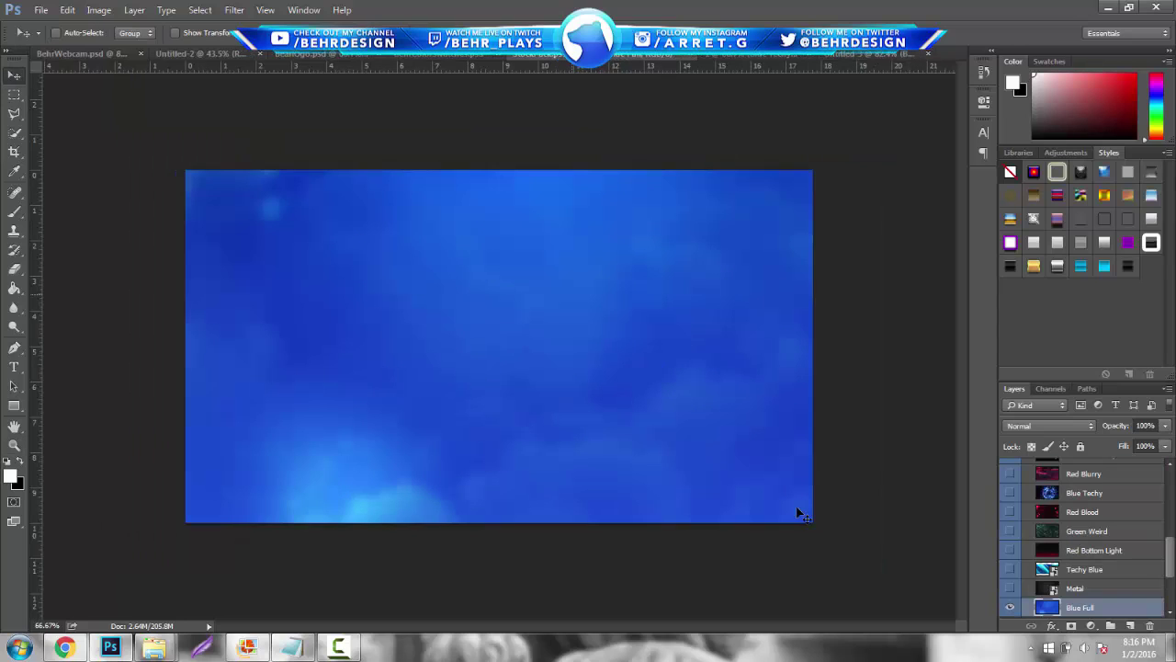
pyautogui.click(1011, 607)
pyautogui.click(1110, 497)
pyautogui.click(1011, 493)
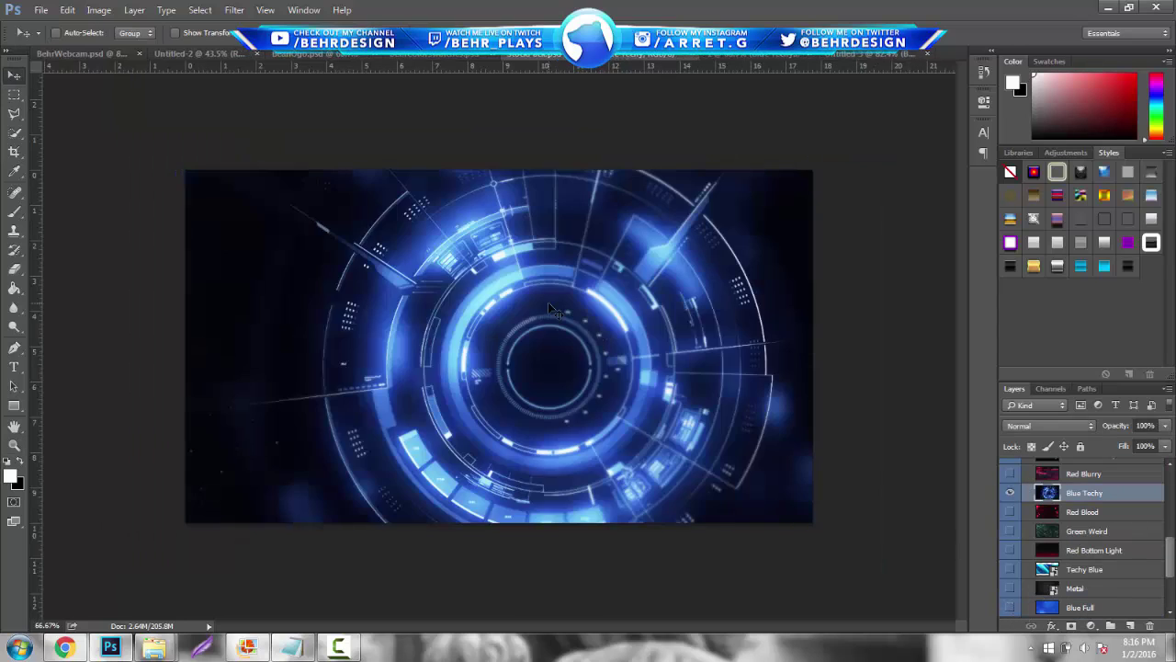
pyautogui.moveTo(847, 53); pyautogui.dragTo(590, 230)
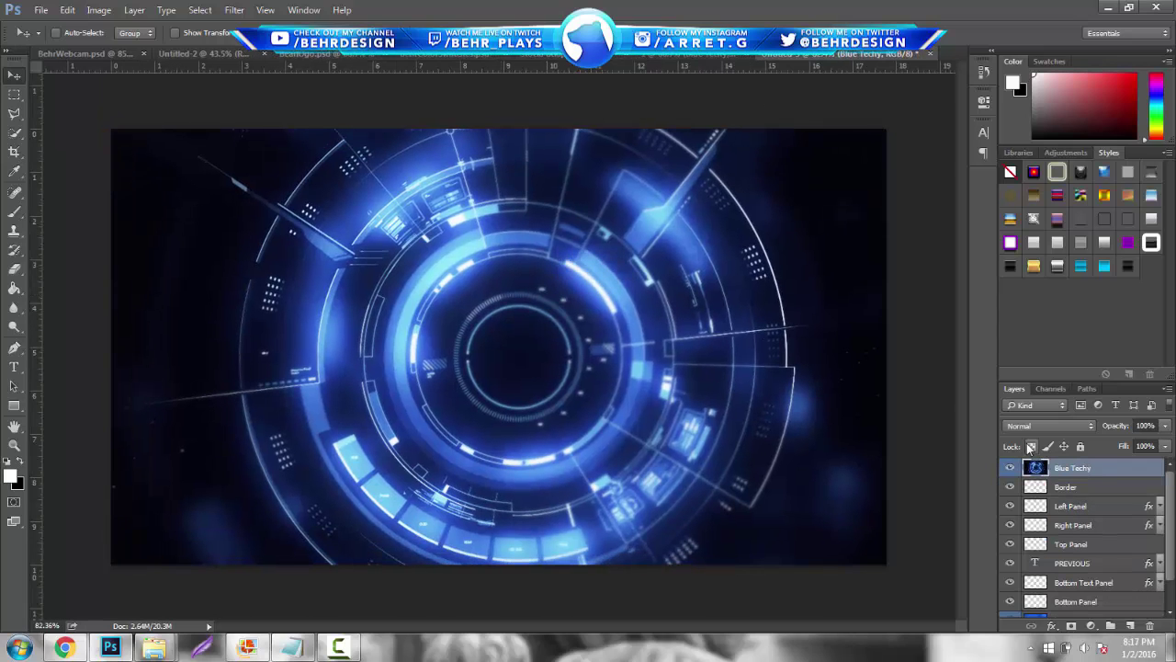
# Clip the Blue Techy layer to Border, position it over the frame, and set its opacity to 25%.
pyautogui.keyDown('alt'); pyautogui.click(1088, 477); pyautogui.keyUp('alt')
pyautogui.moveTo(664, 400); pyautogui.dragTo(663, 371)
pyautogui.click(1166, 426)
pyautogui.moveTo(1154, 438); pyautogui.dragTo(1124, 441)
pyautogui.click(1105, 442)
pyautogui.moveTo(752, 325); pyautogui.dragTo(745, 380)
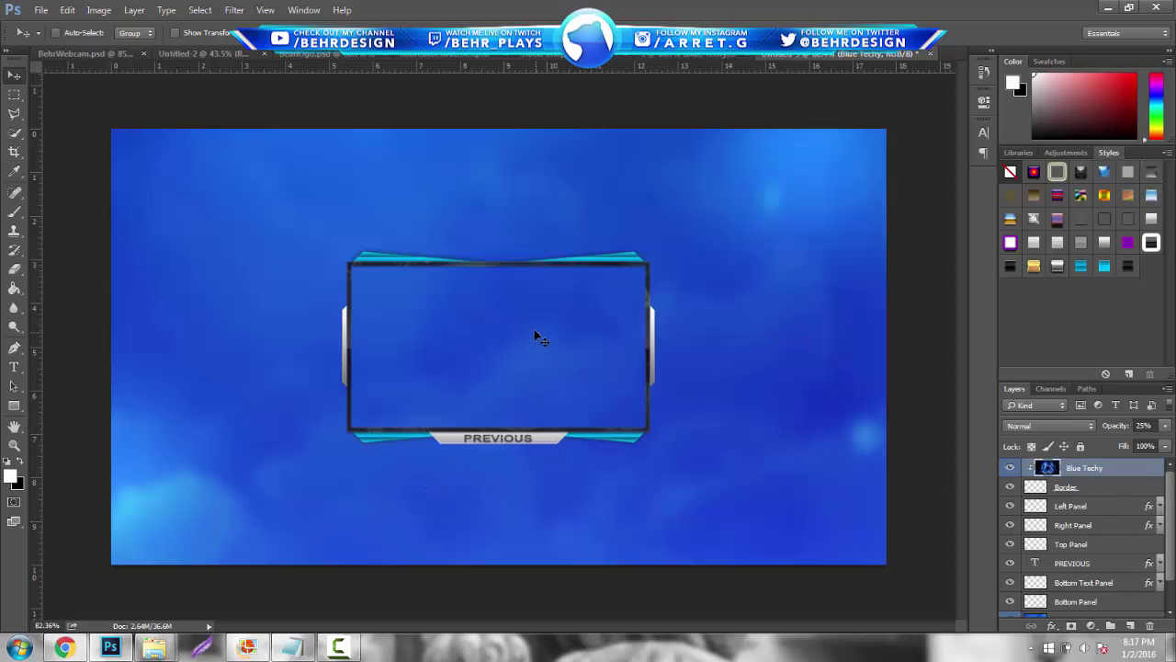
# Group all layers from Blue Techy down to Bottom Panel and name the group 1st Outline.
pyautogui.scroll(-2, 1085, 533)
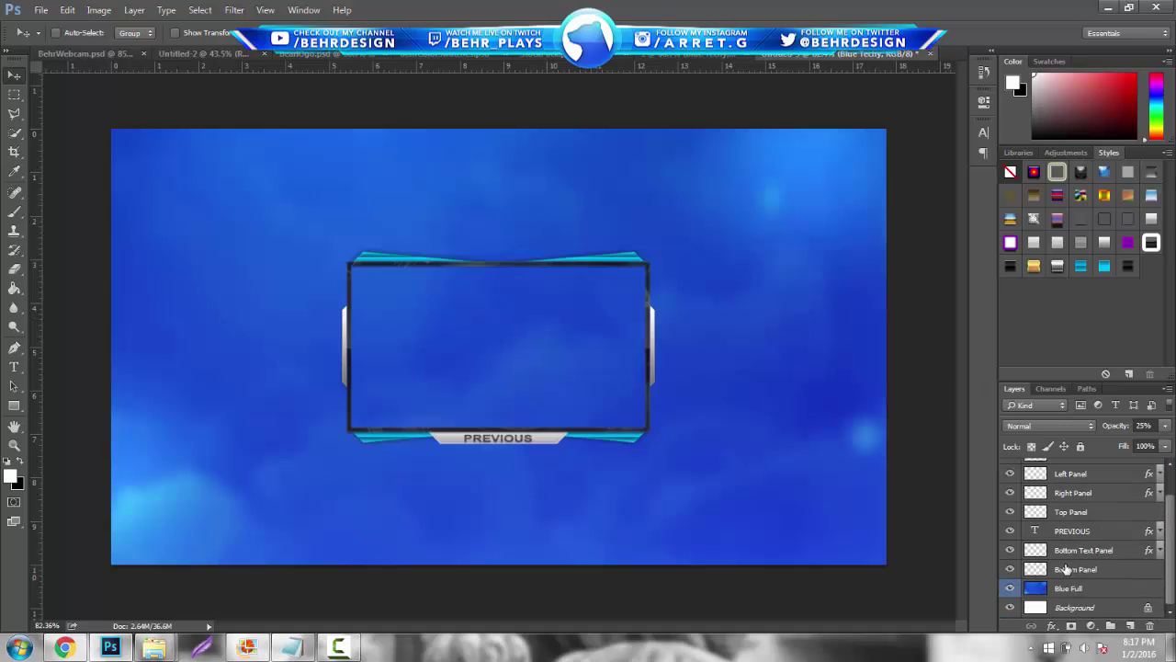
pyautogui.keyDown('shift'); pyautogui.click(1076, 570); pyautogui.keyUp('shift')
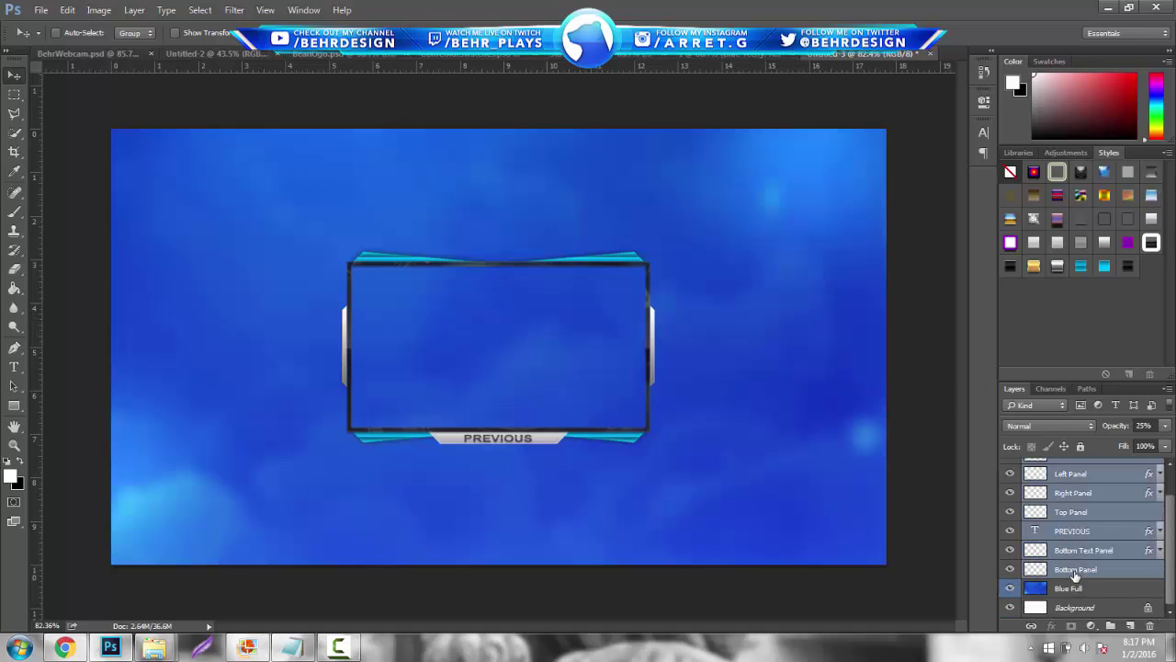
pyautogui.hotkey('ctrl', 'g')
pyautogui.doubleClick(1066, 467)
pyautogui.write('1')
pyautogui.write('a')
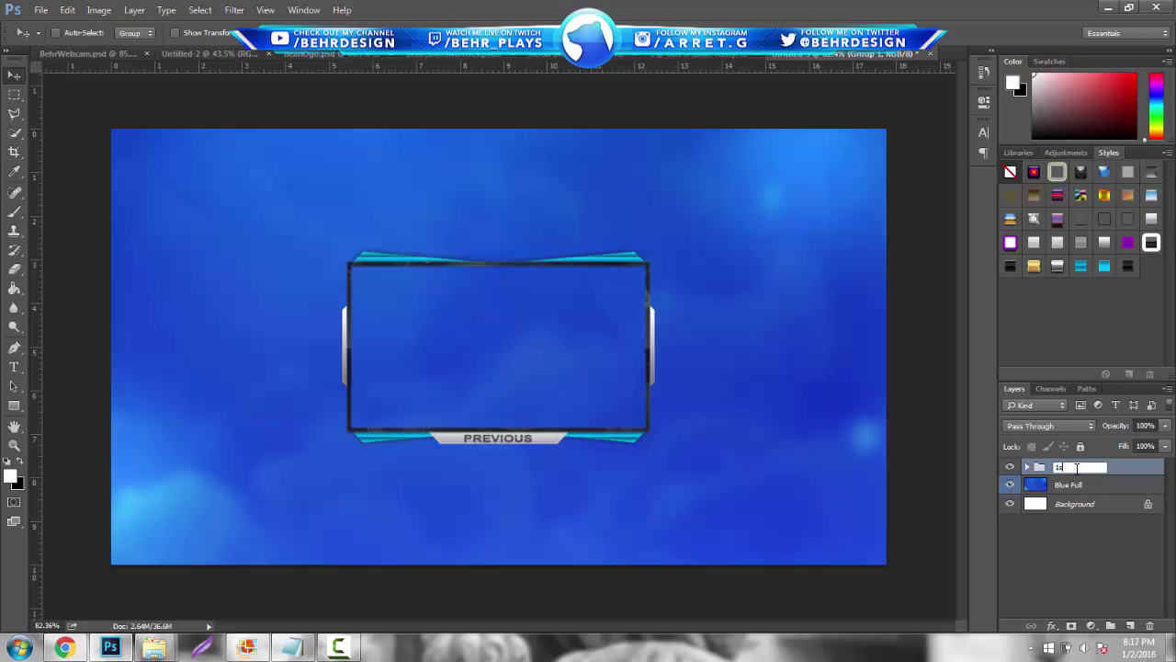
pyautogui.write('t Outline')
pyautogui.press('Return')
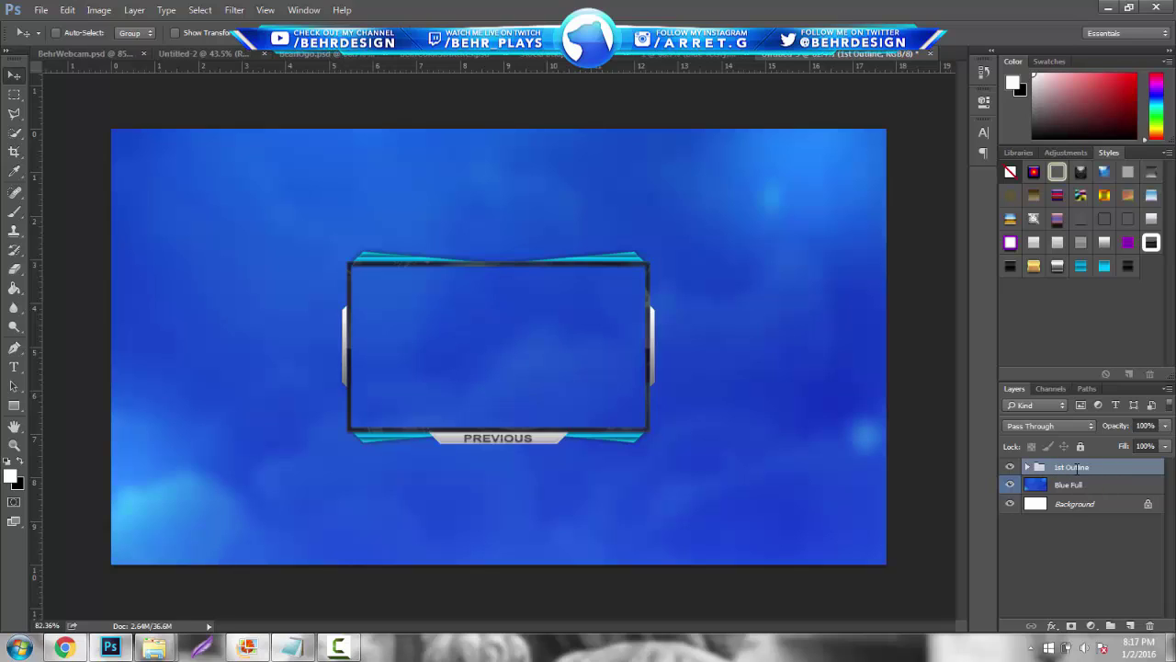
# Duplicate the 1st Outline group, place the copy beside the original, and centre the pair horizontally on the canvas.
pyautogui.hotkey('ctrl', 'j')
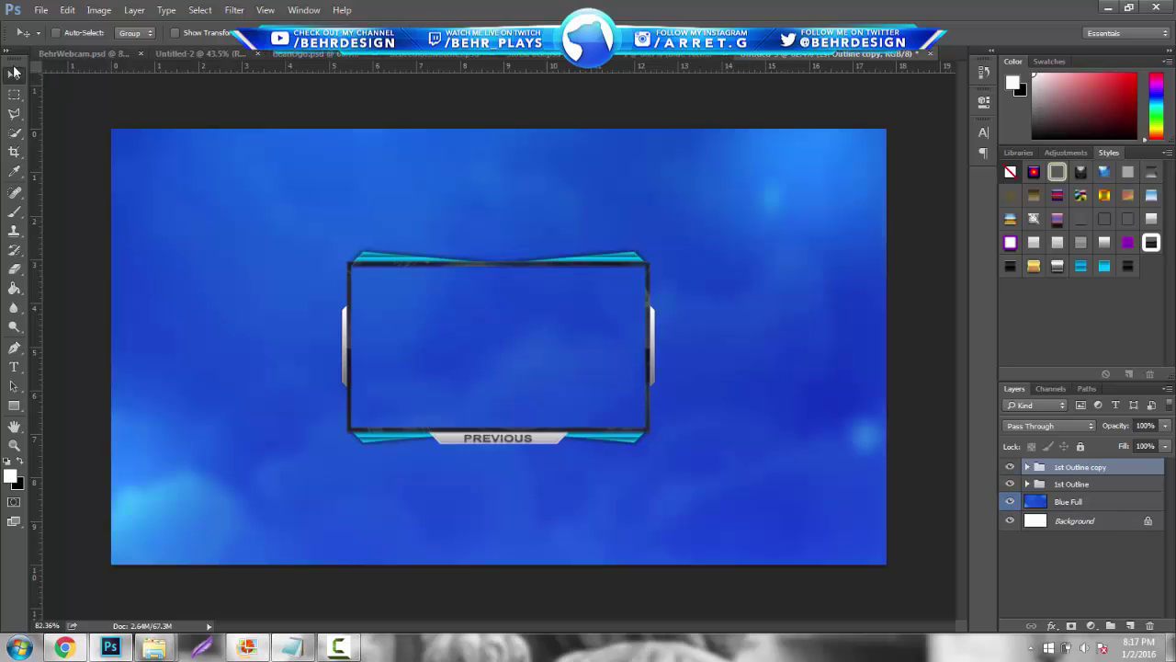
pyautogui.moveTo(370, 336)
pyautogui.mouseDown()
pyautogui.moveTo(723, 347)
pyautogui.moveTo(749, 327)
pyautogui.moveTo(608, 345)
pyautogui.moveTo(617, 353)
pyautogui.moveTo(364, 344)
pyautogui.mouseUp()
pyautogui.keyDown('shift'); pyautogui.click(1094, 485); pyautogui.keyUp('shift')
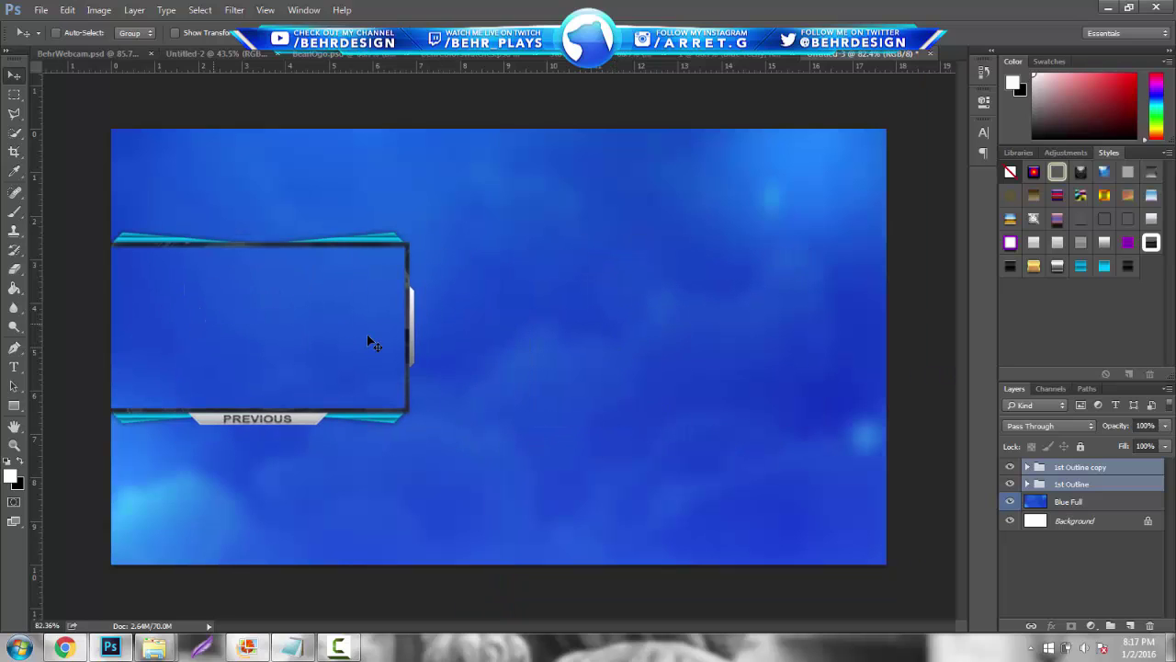
pyautogui.hotkey('ctrl', 'z')
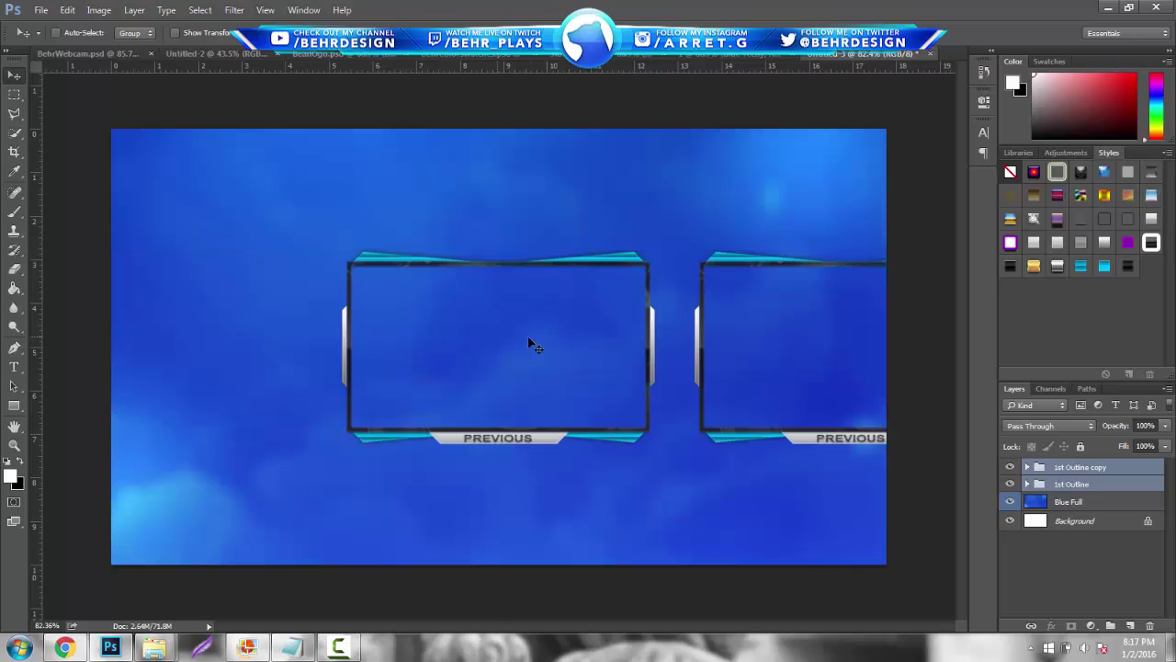
pyautogui.moveTo(539, 345); pyautogui.dragTo(405, 344)
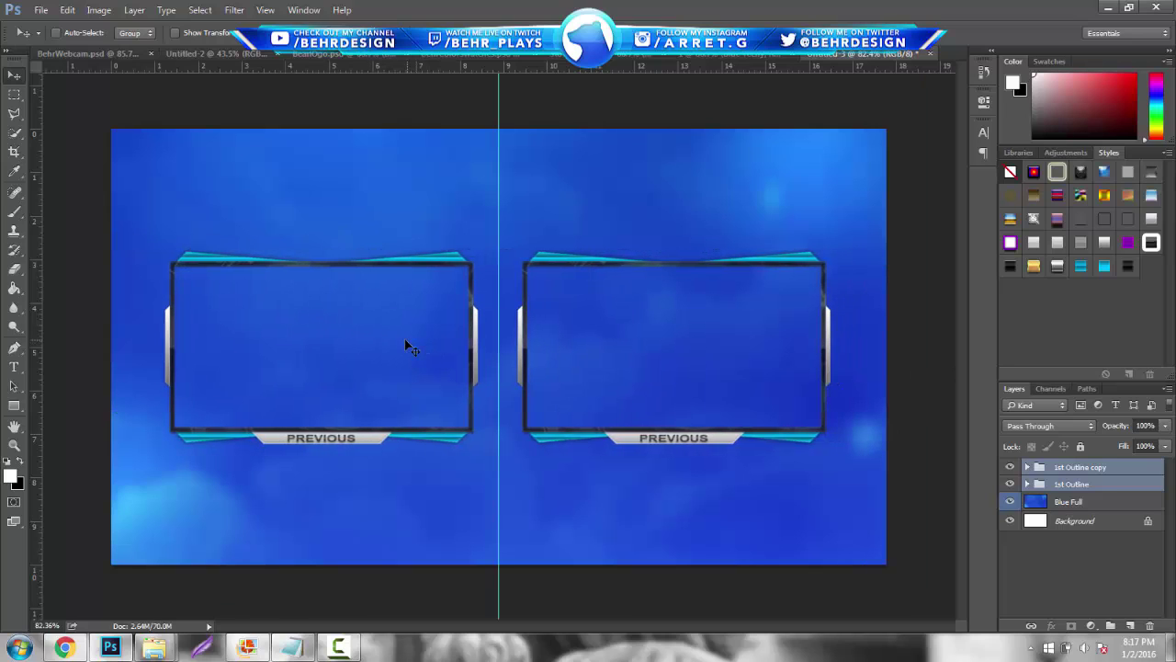
# Change the duplicated frame's label to RANDOM, centre it on its text panel, and hide the guides.
pyautogui.click(14, 367)
pyautogui.doubleClick(641, 438)
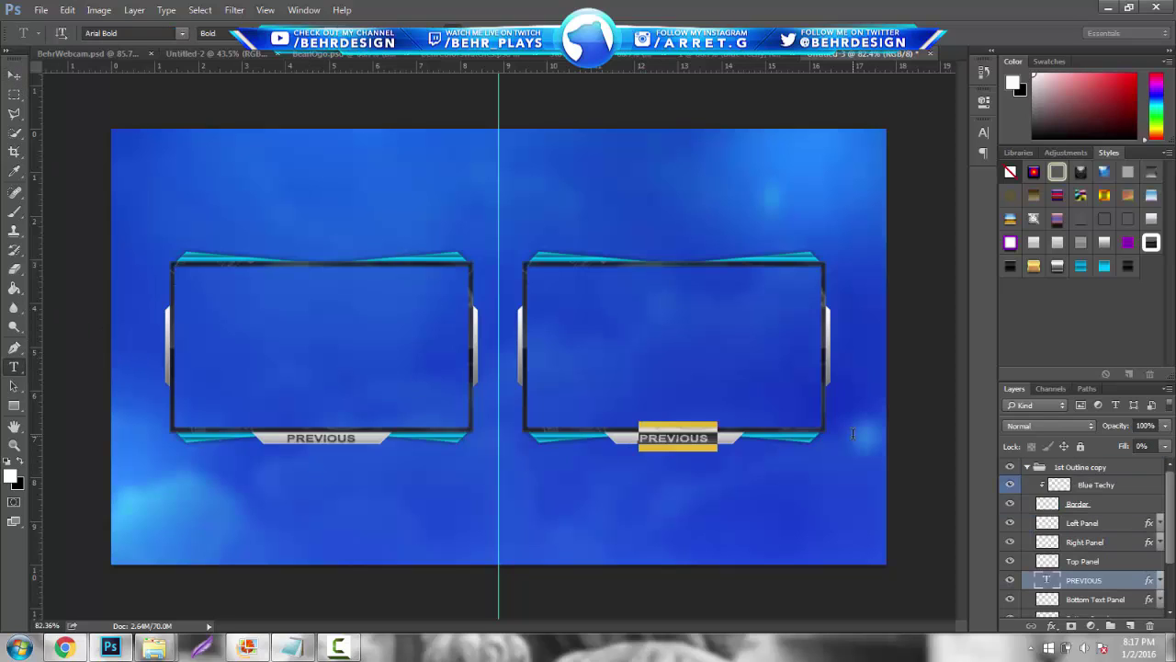
pyautogui.write('RANDOM')
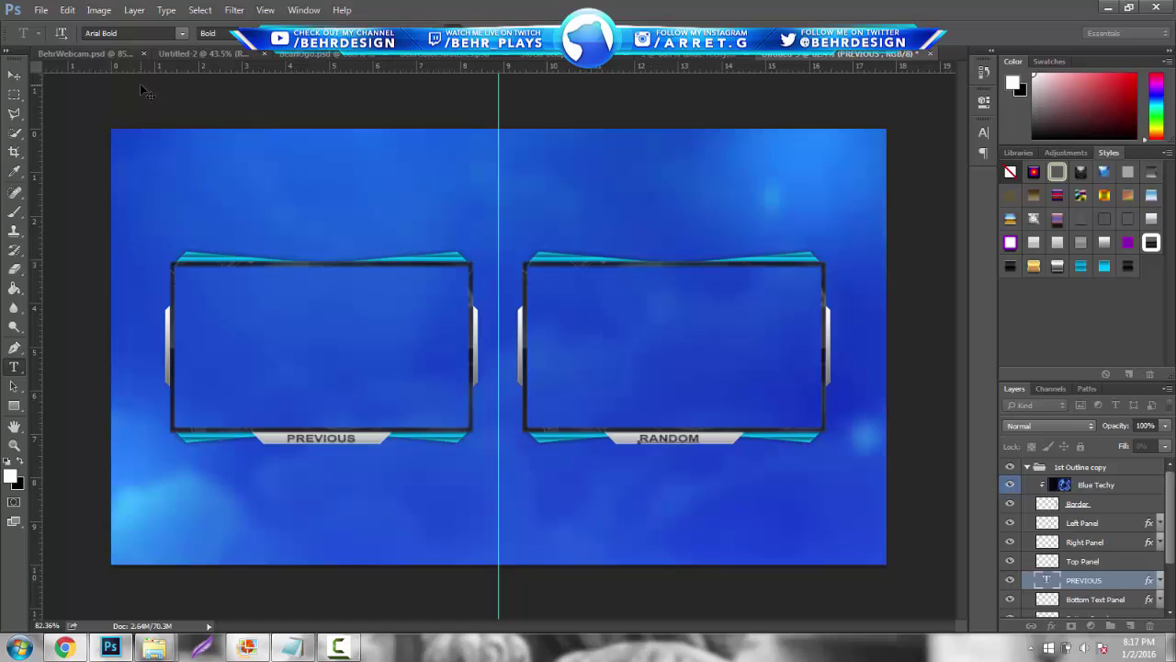
pyautogui.click(14, 74)
pyautogui.moveTo(480, 254); pyautogui.dragTo(485, 256)
pyautogui.hotkey('ctrl', ';')
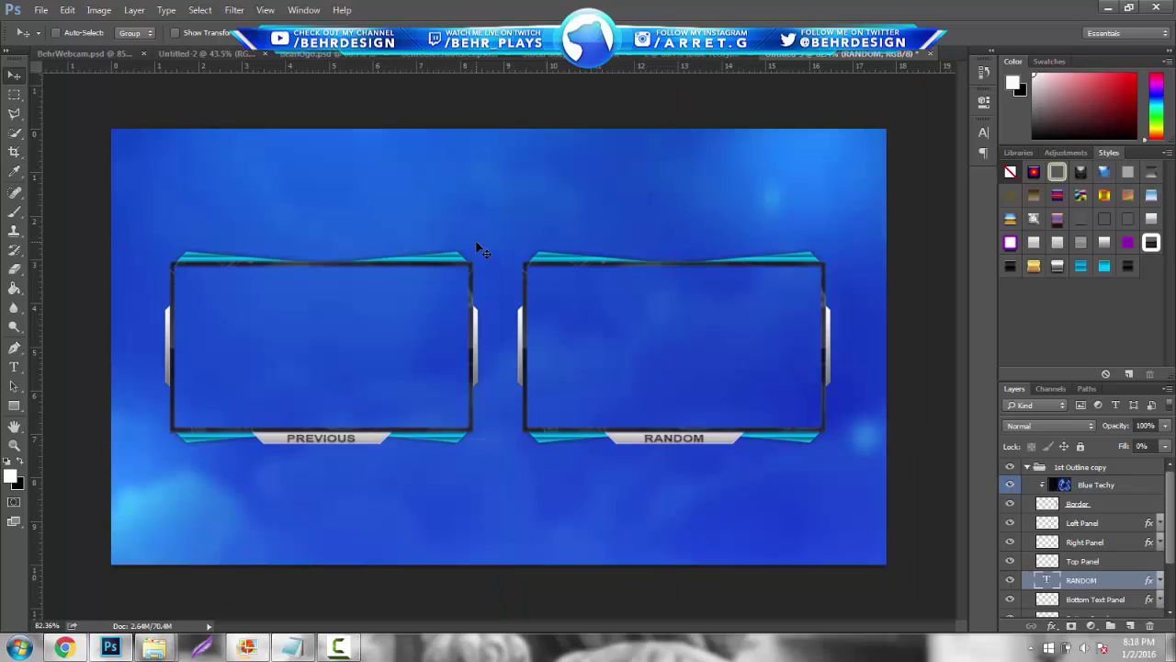
# Rename the 1st Outline copy group as Random and the 1st Outline group as Previous.
pyautogui.click(1028, 467)
pyautogui.doubleClick(1094, 467)
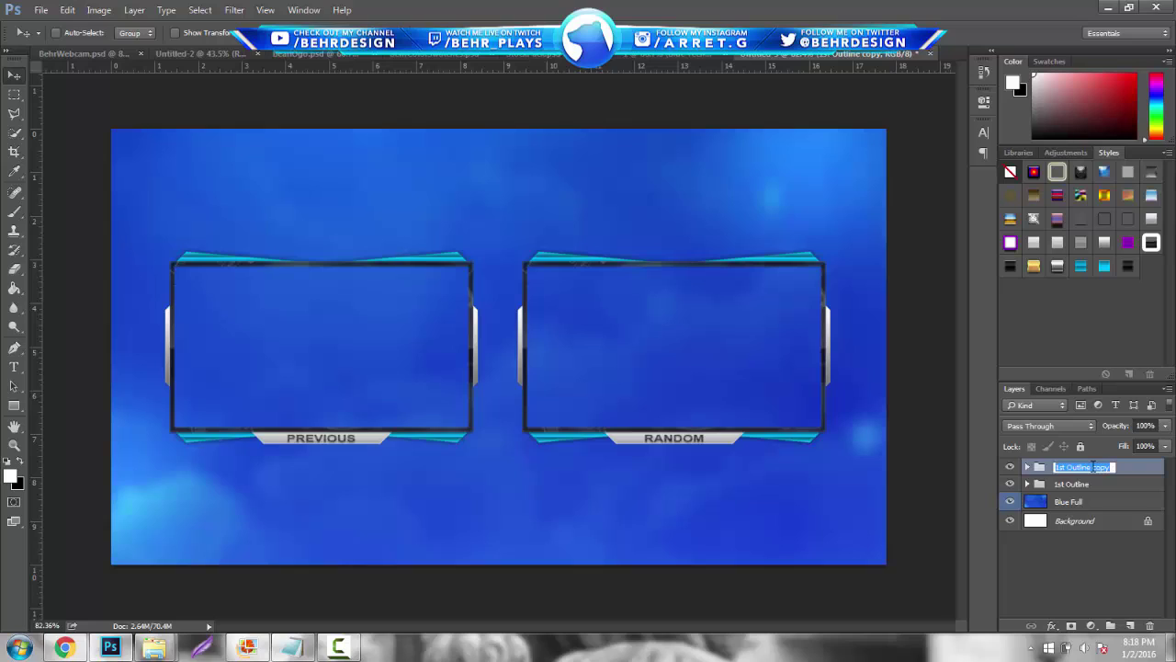
pyautogui.write('2nd')
pyautogui.press('Return')
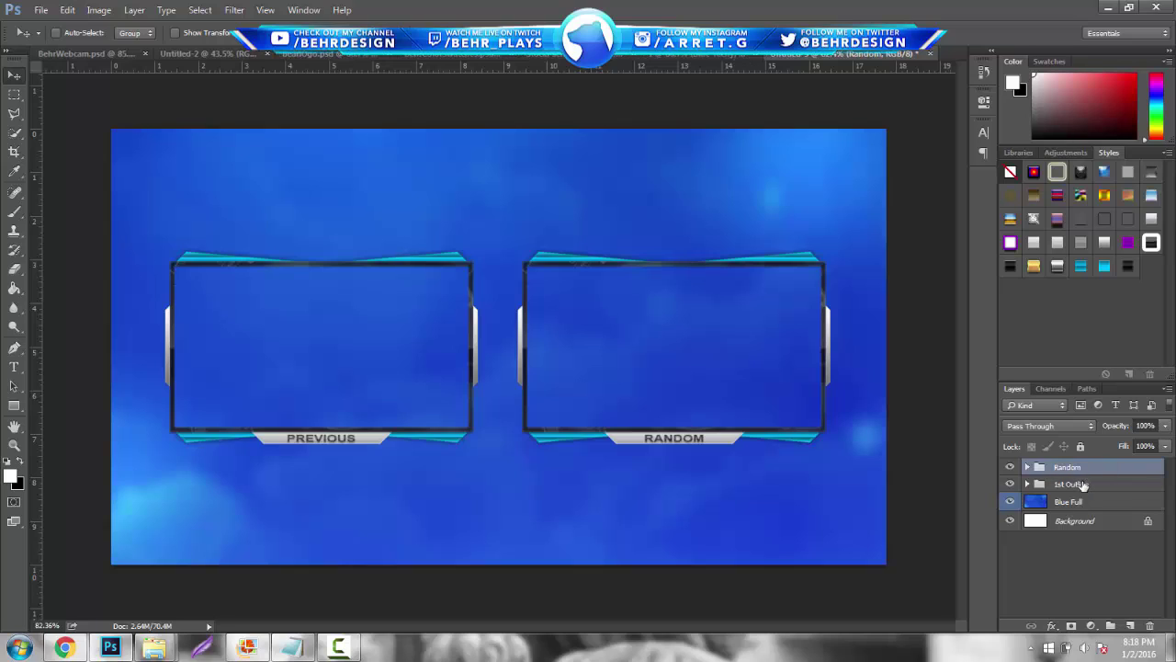
pyautogui.doubleClick(1085, 482)
pyautogui.write('Previous')
pyautogui.press('Return')
# On a new top layer, paint soft white glows at the canvas's top centre, left edge and right edge with the 498 px brush.
pyautogui.click(1130, 625)
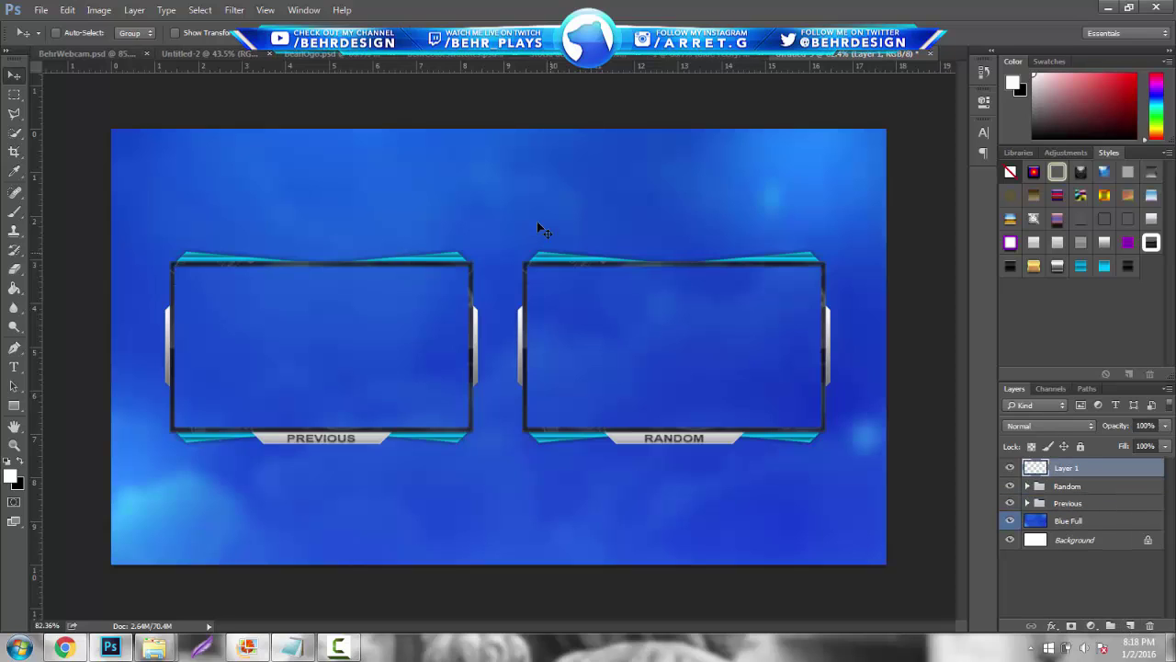
pyautogui.click(13, 211)
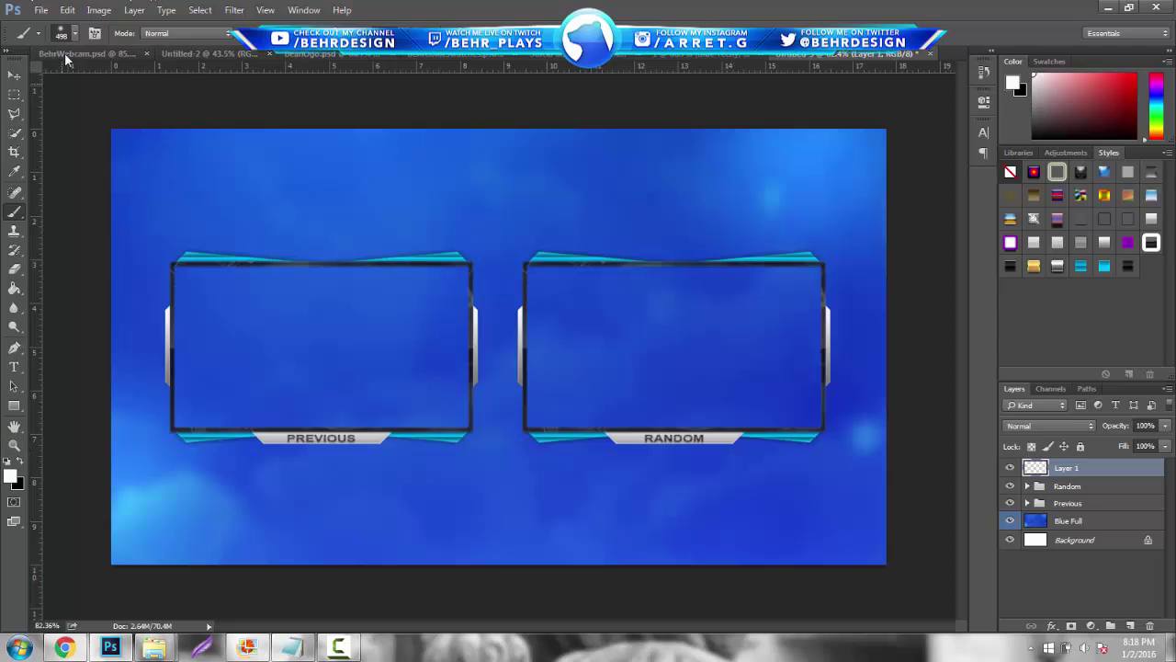
pyautogui.click(13, 444)
pyautogui.moveTo(465, 340)
pyautogui.mouseDown()
pyautogui.moveTo(405, 342)
pyautogui.moveTo(438, 336)
pyautogui.mouseUp()
pyautogui.click(14, 212)
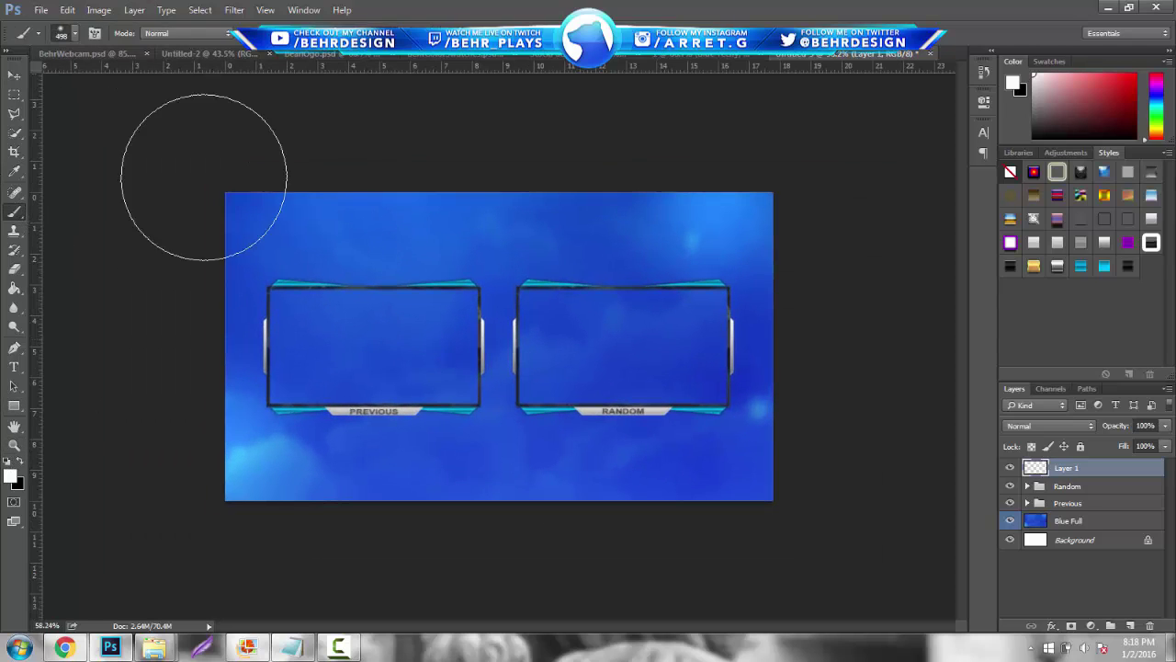
pyautogui.click(500, 178)
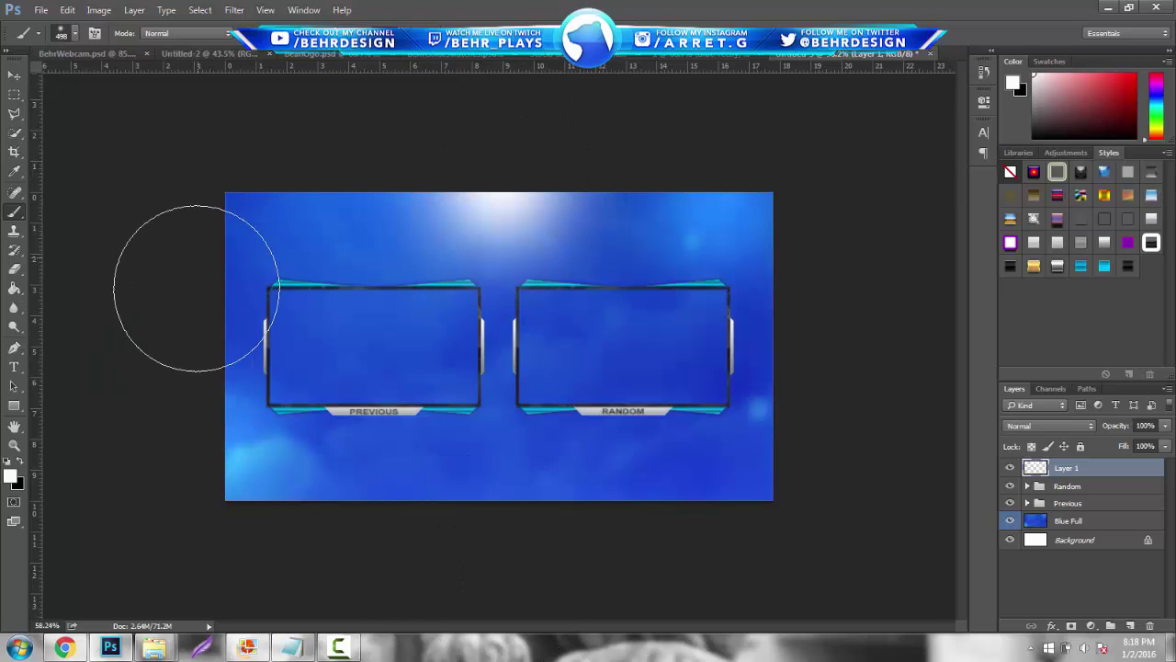
pyautogui.click(186, 328)
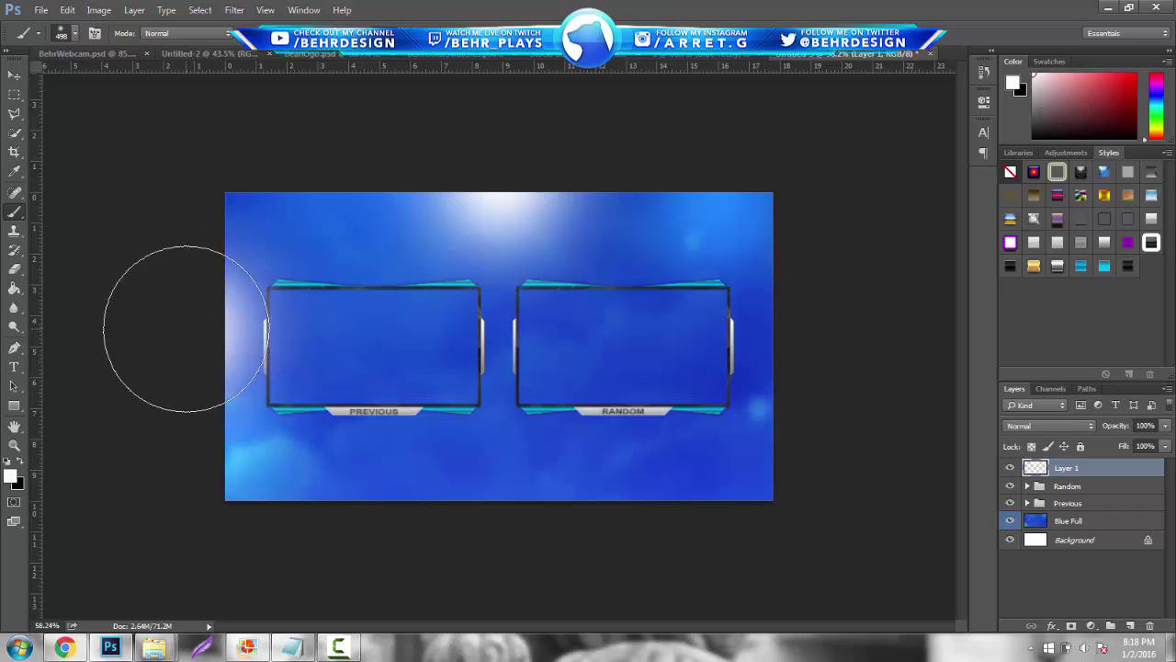
pyautogui.click(815, 325)
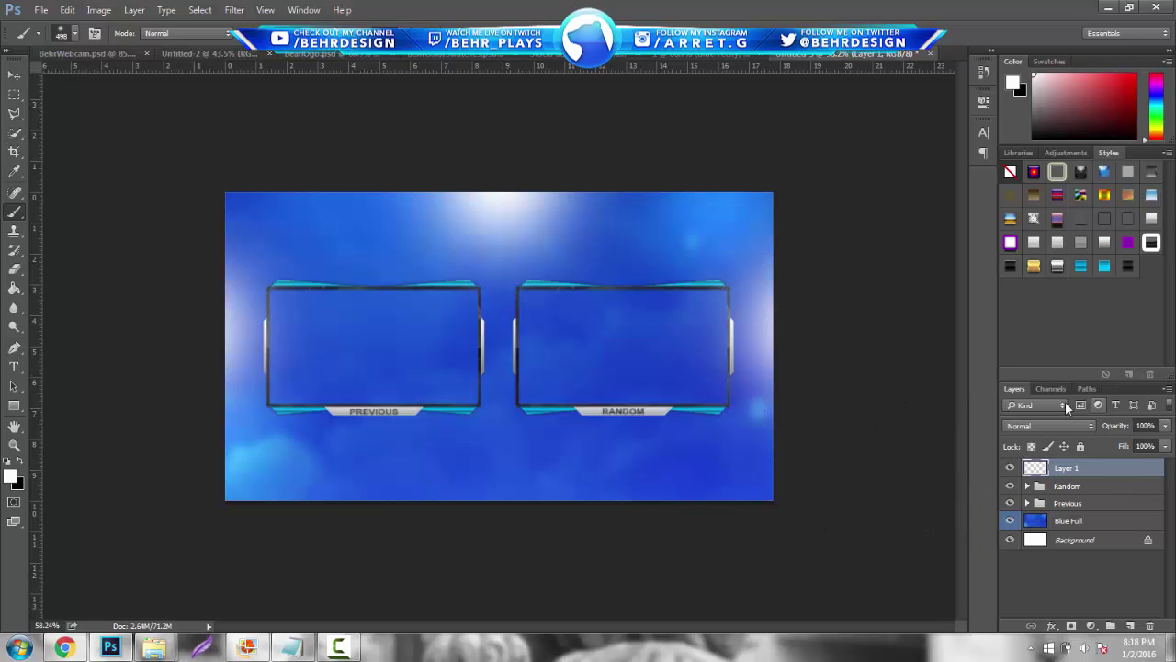
# Set the white glow layer's blend mode to Screen and its opacity to 39%.
pyautogui.click(1166, 427)
pyautogui.moveTo(1120, 444); pyautogui.dragTo(1119, 438)
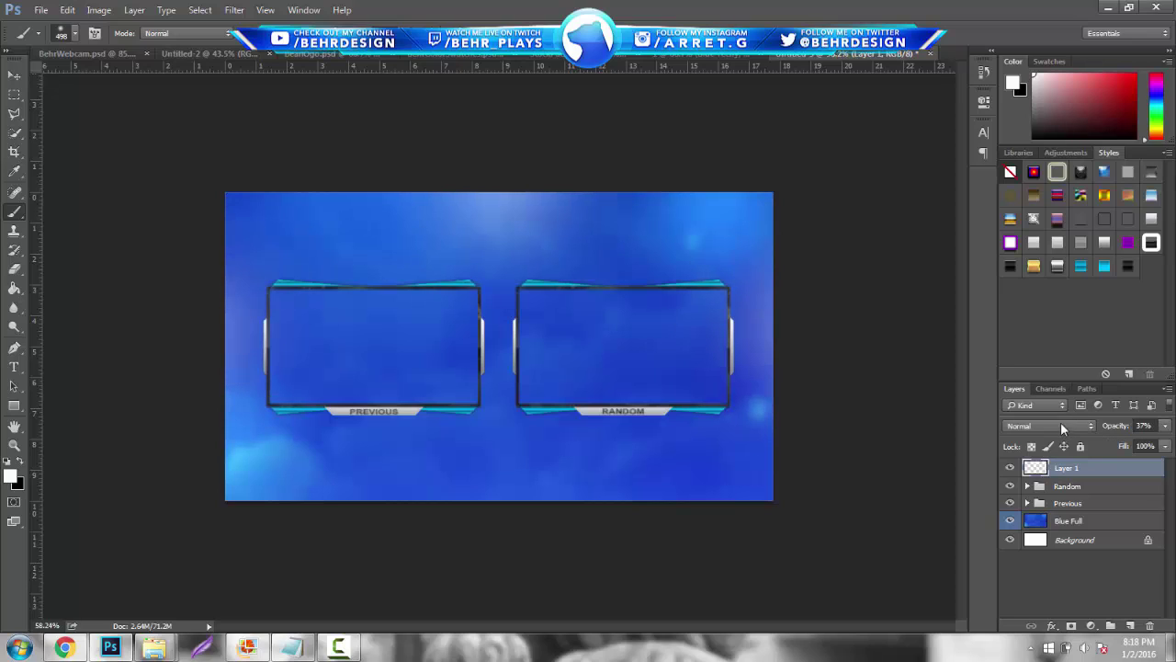
pyautogui.click(1059, 425)
pyautogui.click(1042, 235)
pyautogui.click(1165, 425)
pyautogui.click(1149, 443)
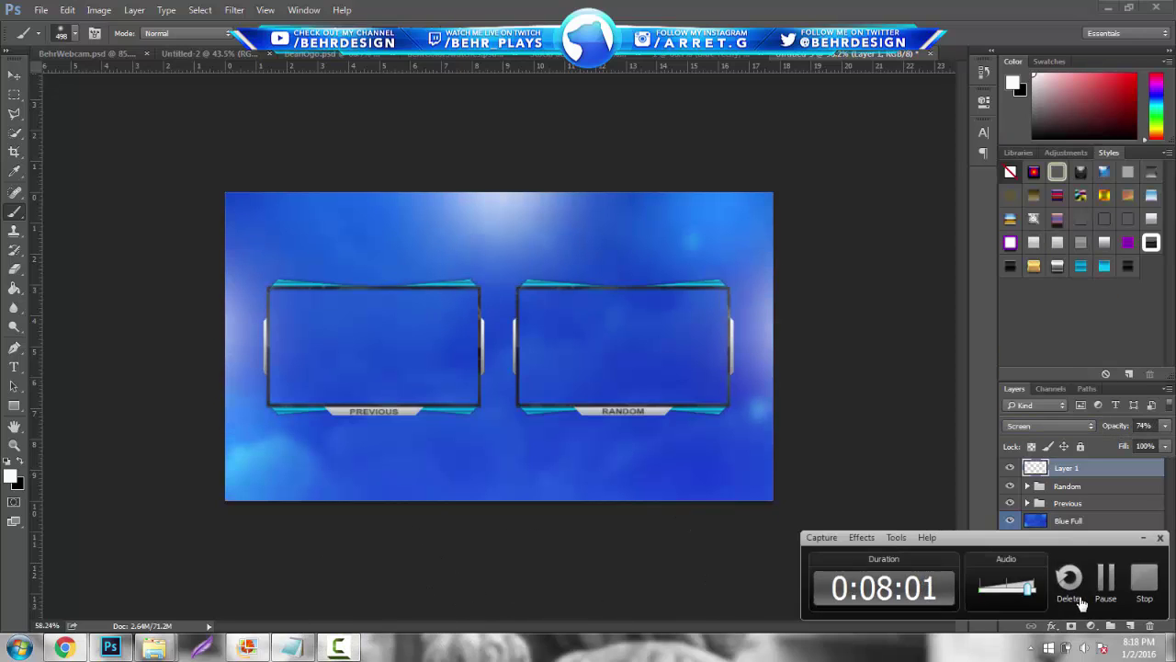
pyautogui.click(1106, 579)
pyautogui.click(1107, 596)
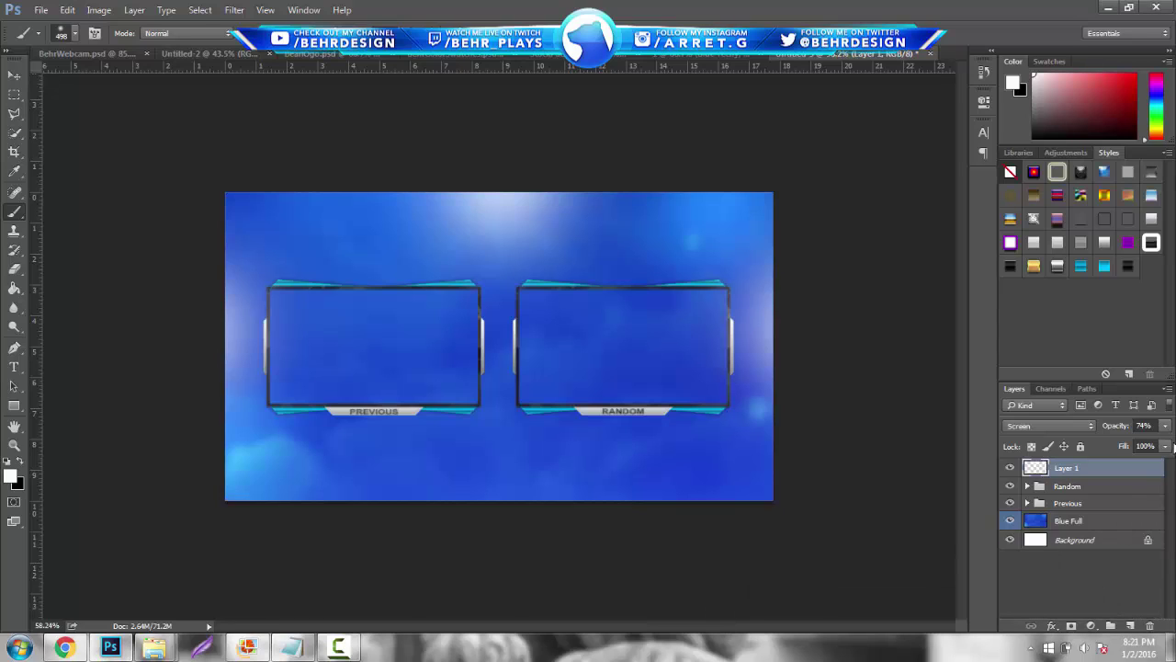
pyautogui.click(1166, 427)
pyautogui.moveTo(1127, 441); pyautogui.dragTo(1124, 445)
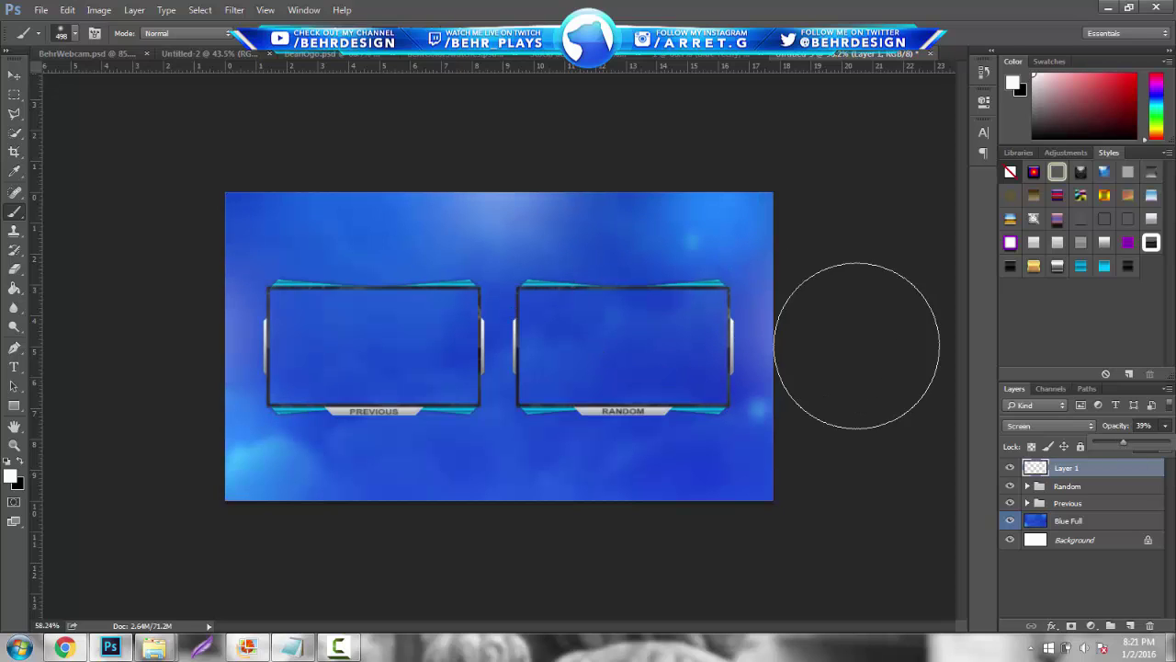
# Convert the locked Background into a regular layer named Layer 0 and turn its white fill black.
pyautogui.press('z')
pyautogui.moveTo(484, 375); pyautogui.dragTo(530, 368)
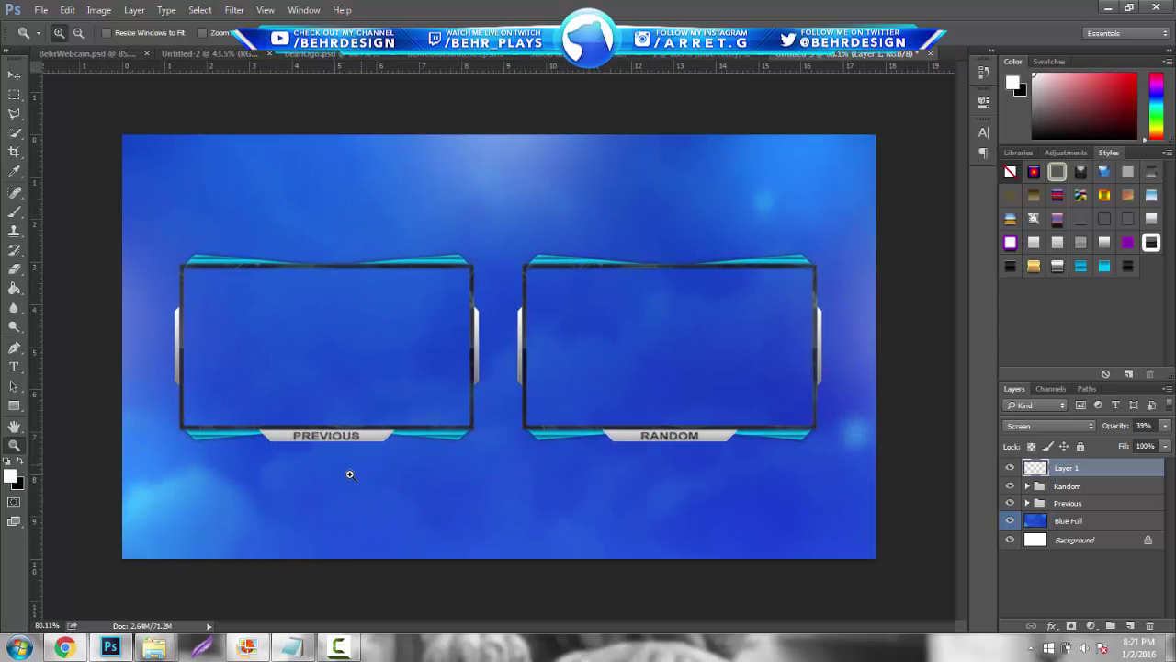
pyautogui.click(1076, 542)
pyautogui.doubleClick(1076, 542)
pyautogui.click(728, 204)
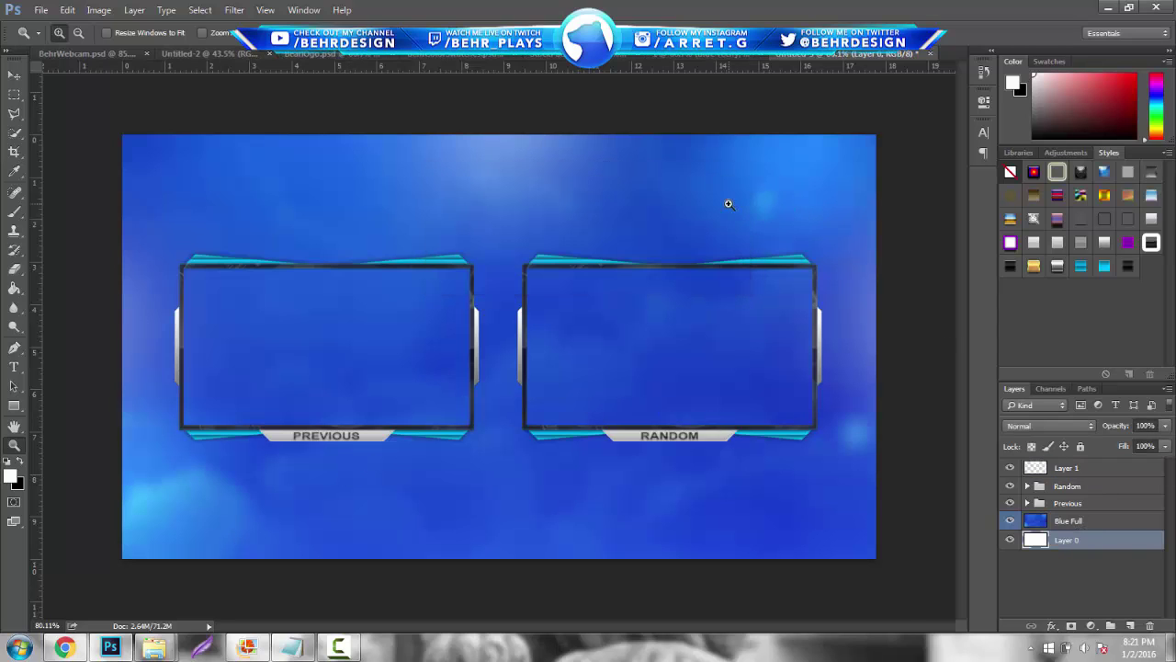
pyautogui.click(731, 210)
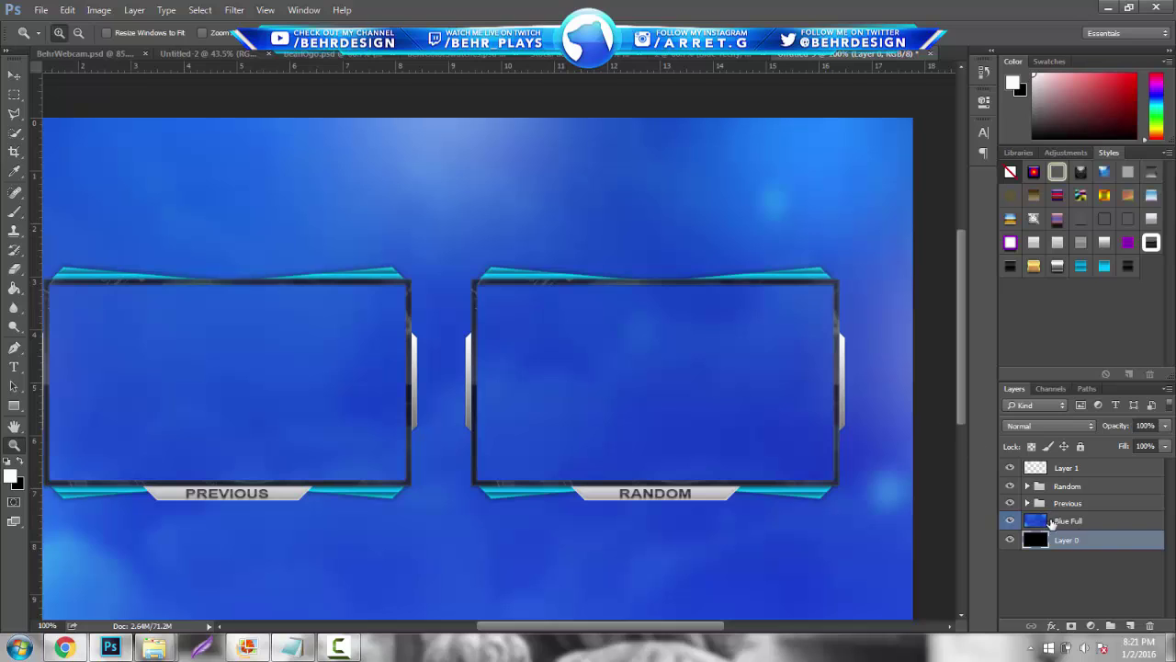
# Darken the blue texture by setting the Blue Full layer's opacity to 83%.
pyautogui.click(1080, 523)
pyautogui.click(1164, 429)
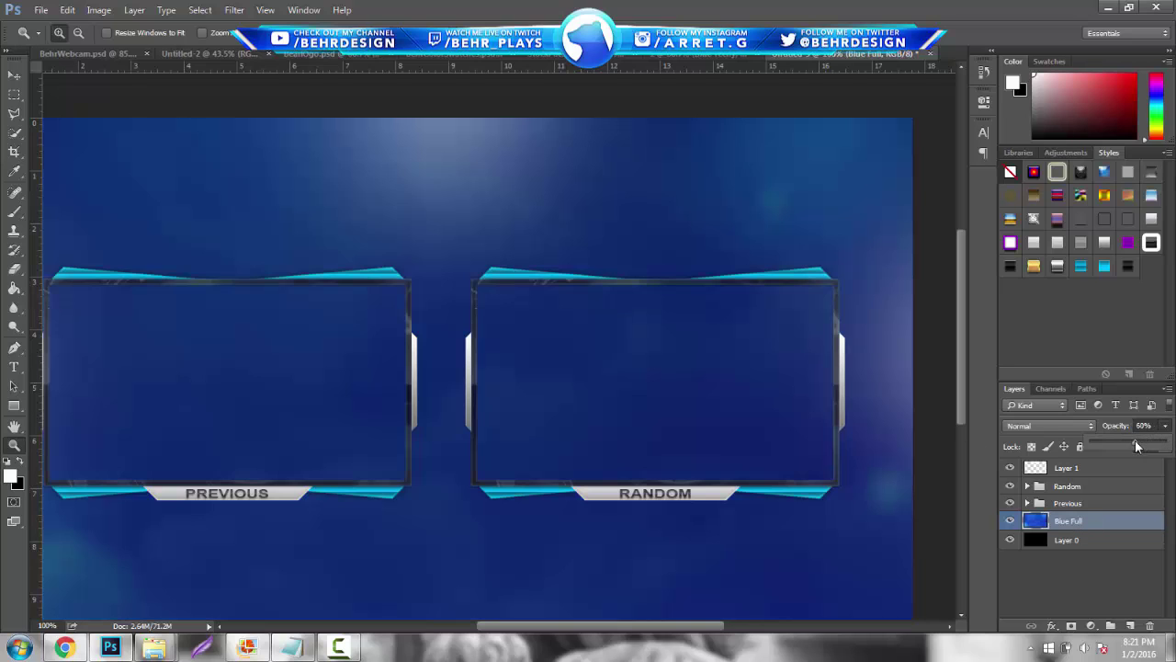
pyautogui.moveTo(1137, 446); pyautogui.dragTo(1150, 454)
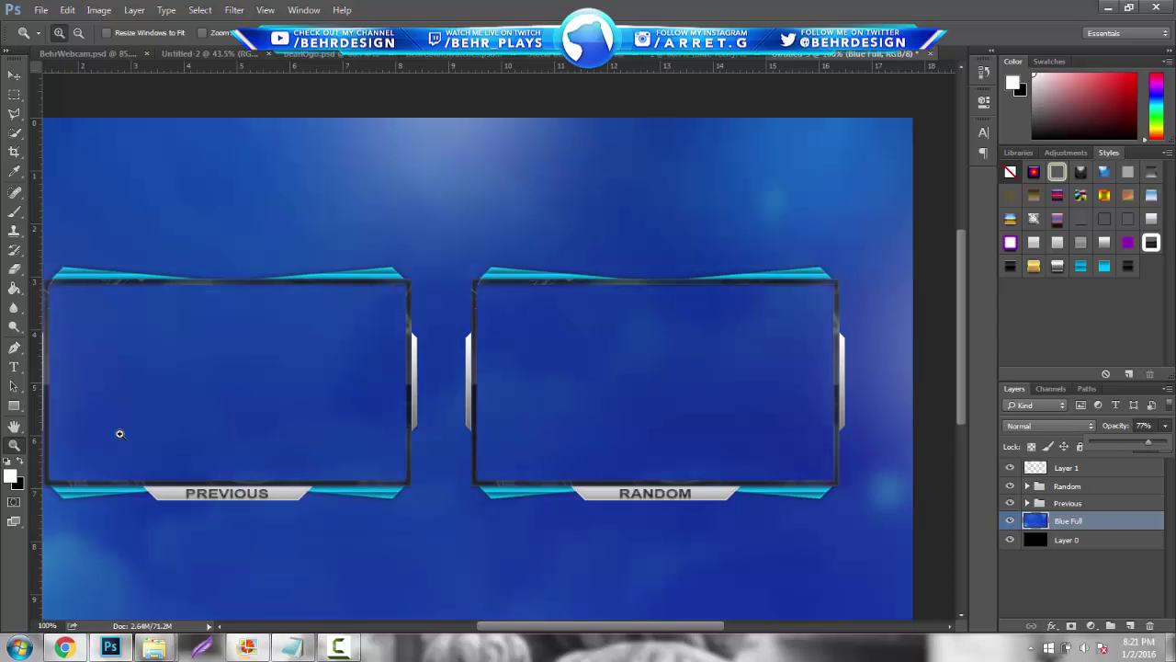
pyautogui.moveTo(348, 413); pyautogui.dragTo(313, 318)
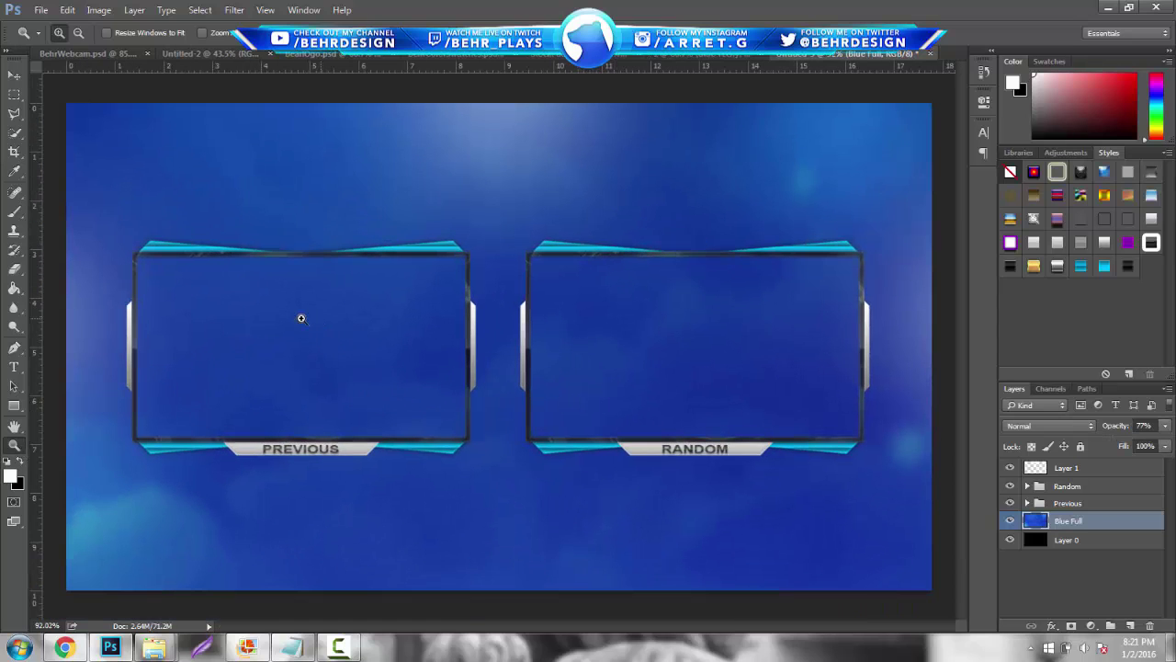
pyautogui.click(158, 360)
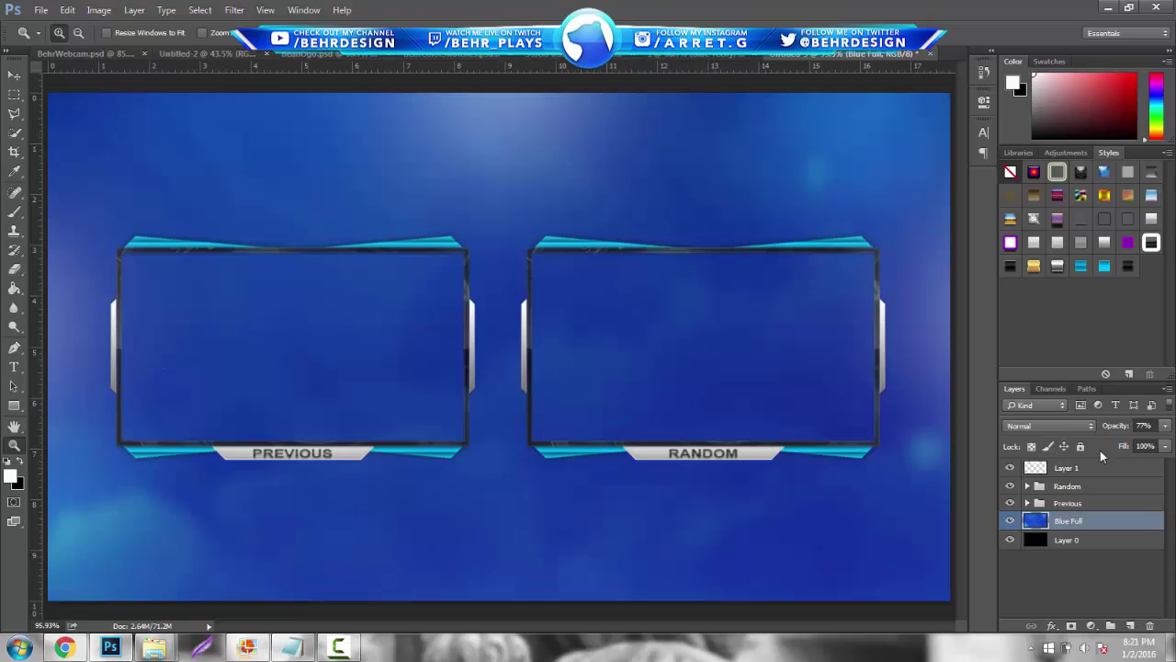
pyautogui.click(1165, 425)
pyautogui.click(1158, 444)
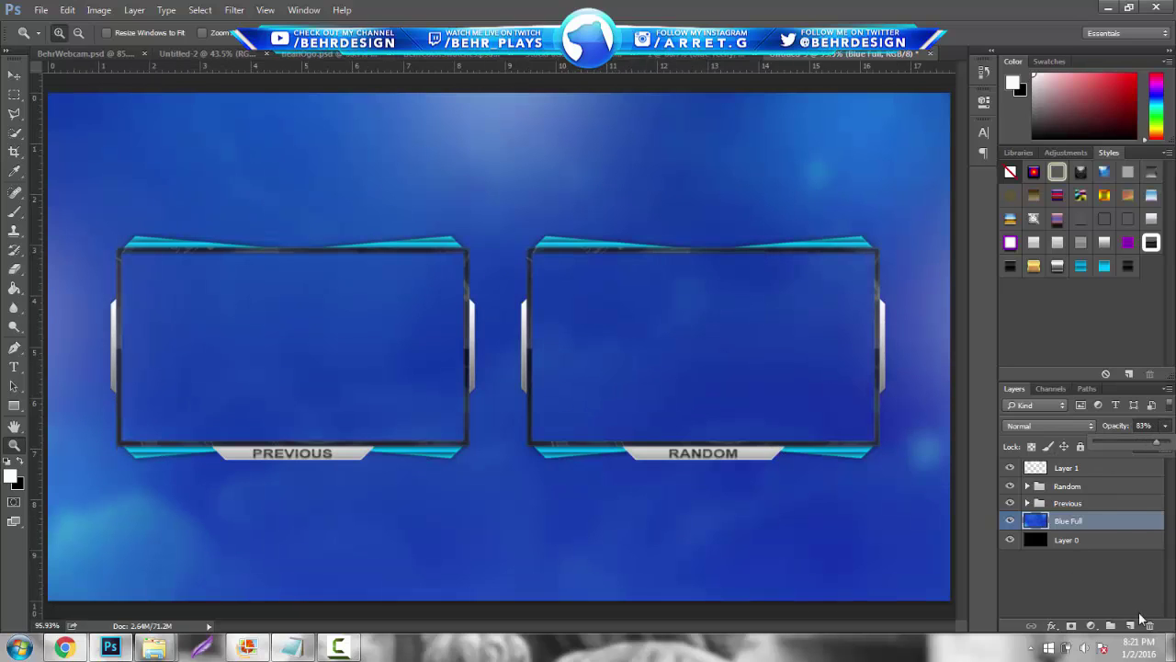
# On a new layer above Blue Full, paint a soft black spot behind each frame and set the layer's opacity to 49%.
pyautogui.click(1130, 624)
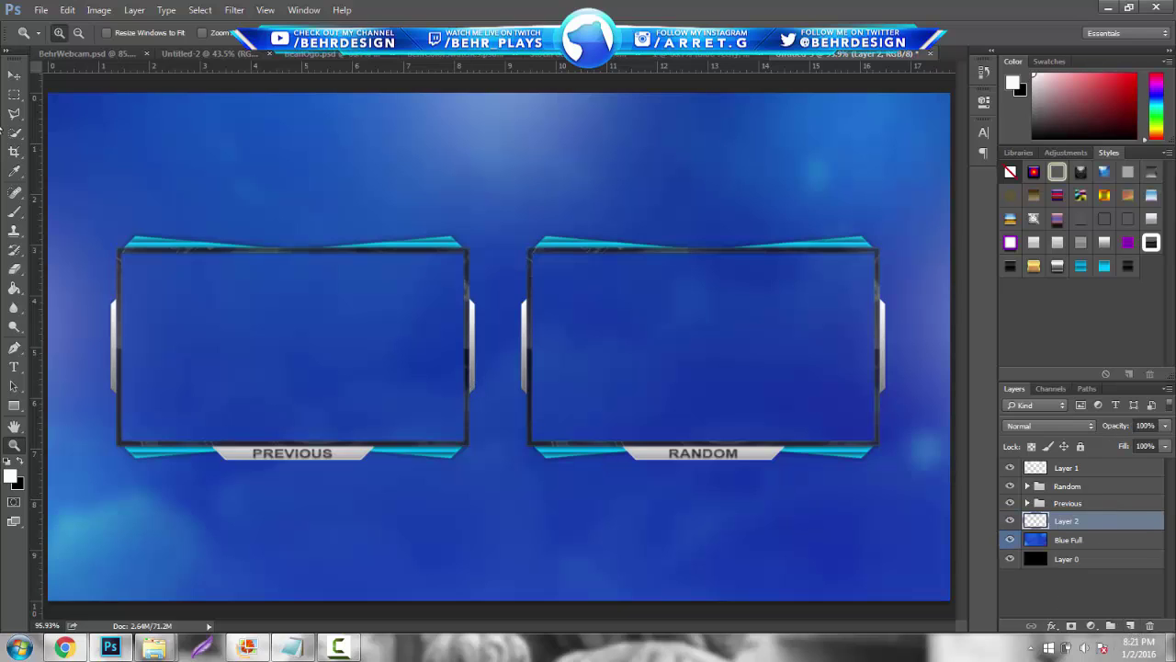
pyautogui.click(13, 211)
pyautogui.click(19, 461)
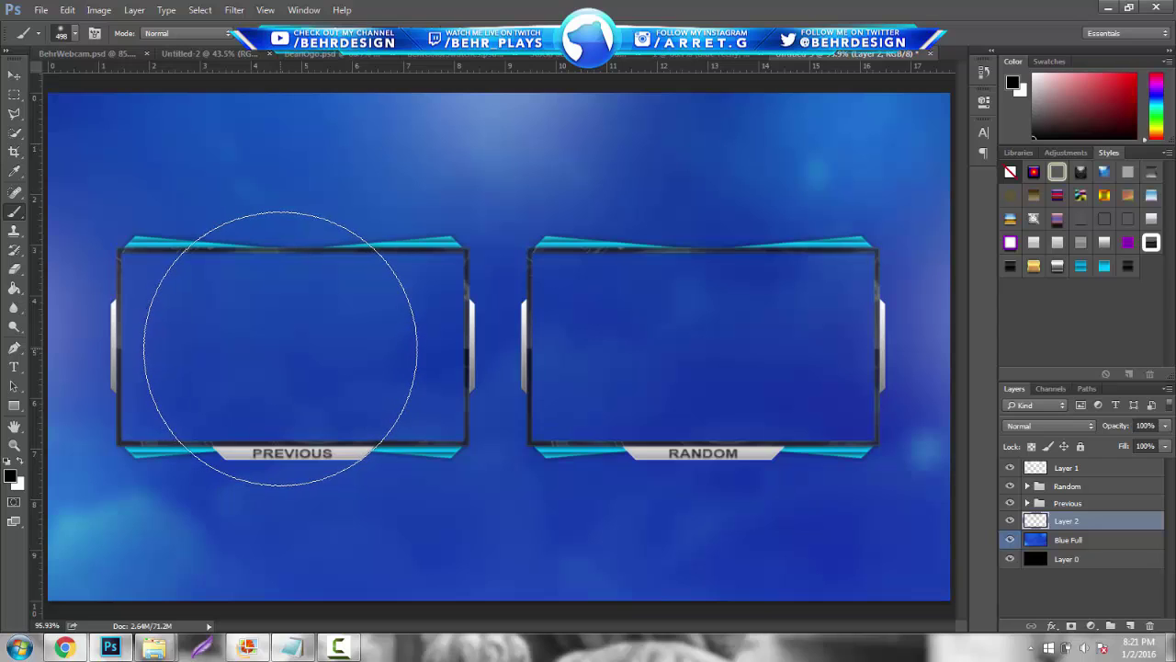
pyautogui.click(278, 342)
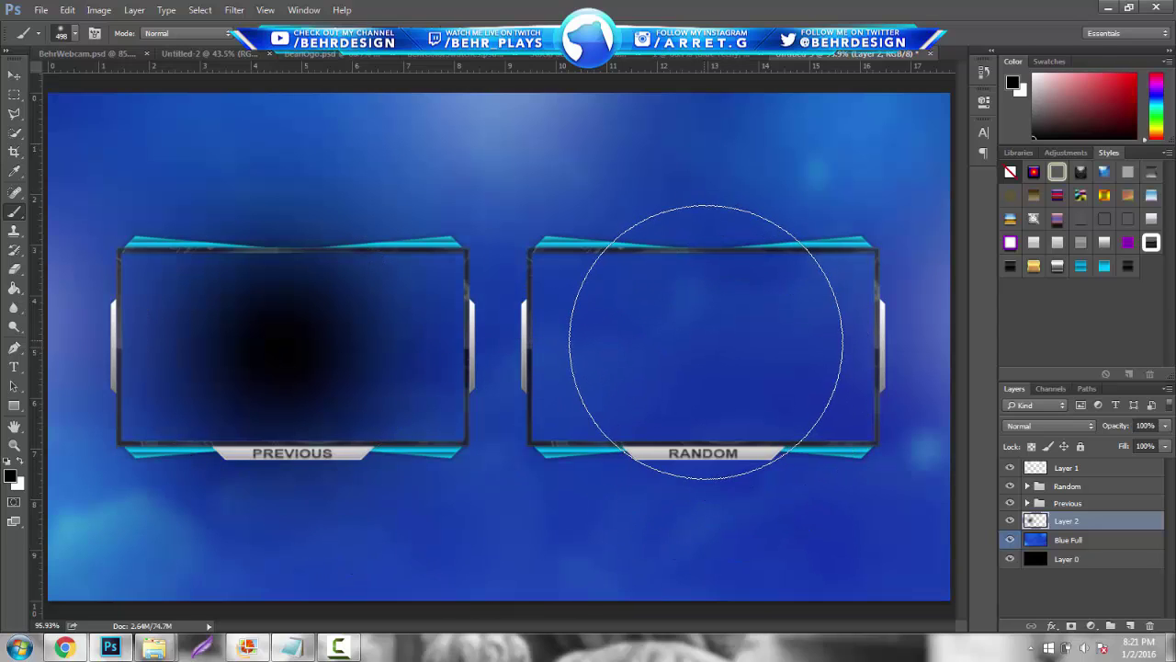
pyautogui.click(713, 337)
pyautogui.click(1165, 427)
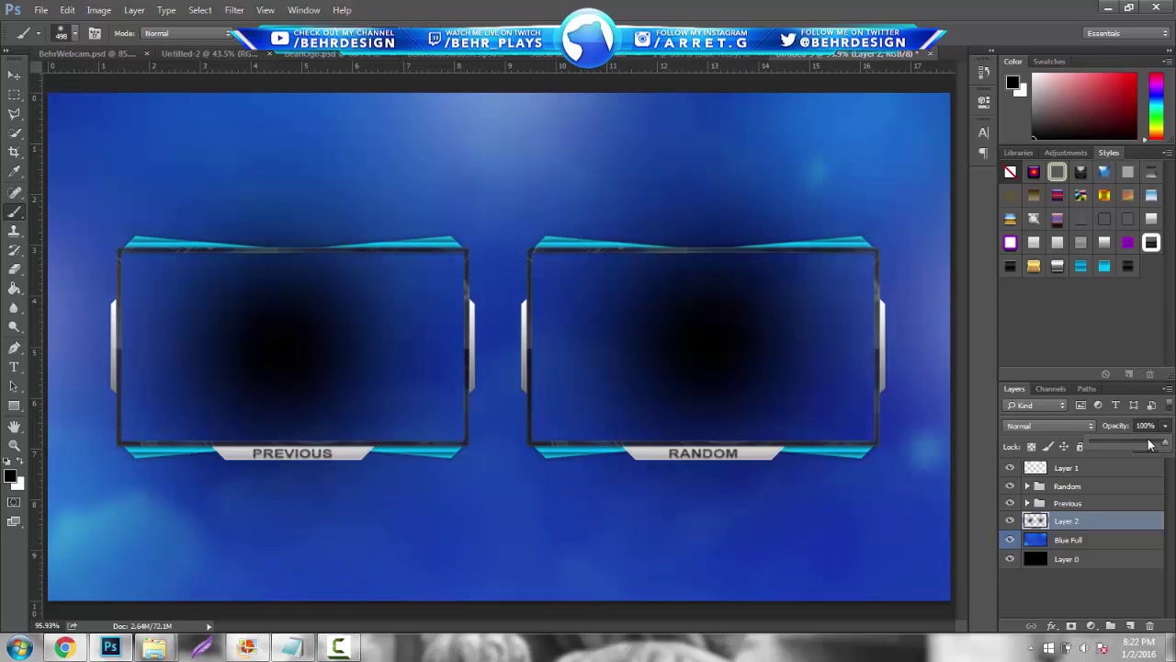
pyautogui.moveTo(1125, 440); pyautogui.dragTo(1118, 440)
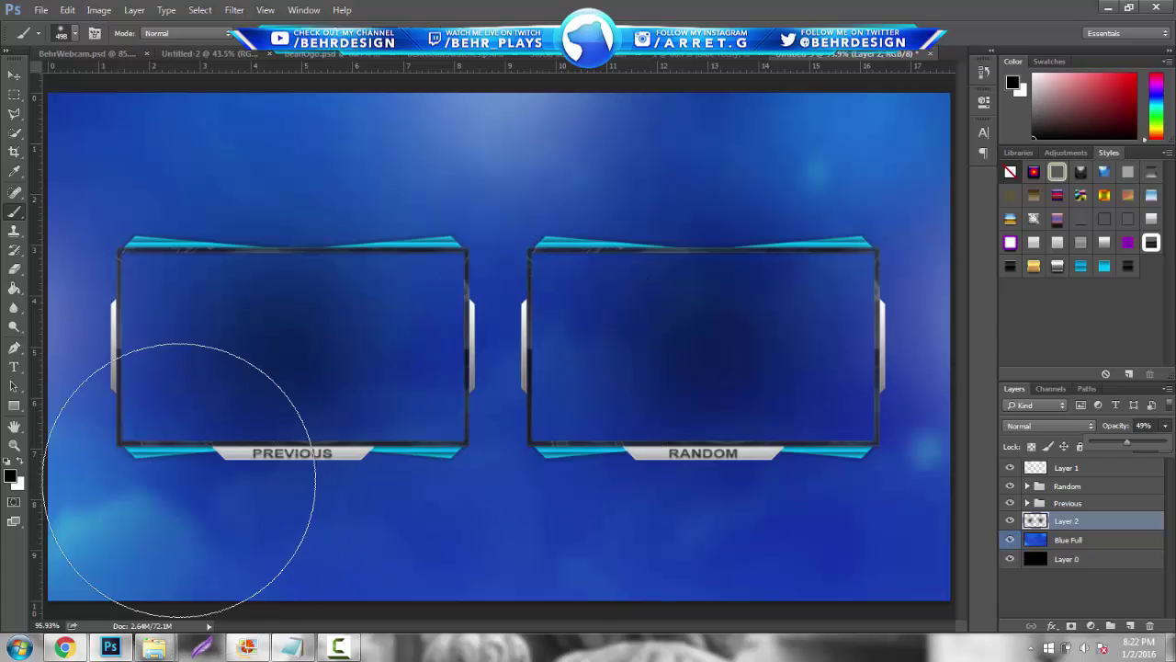
# In the stock pack document, hide the Blue Techy texture, preview Orange Sparks and Blue Lights, and show only Red Hexagon.
pyautogui.click(14, 445)
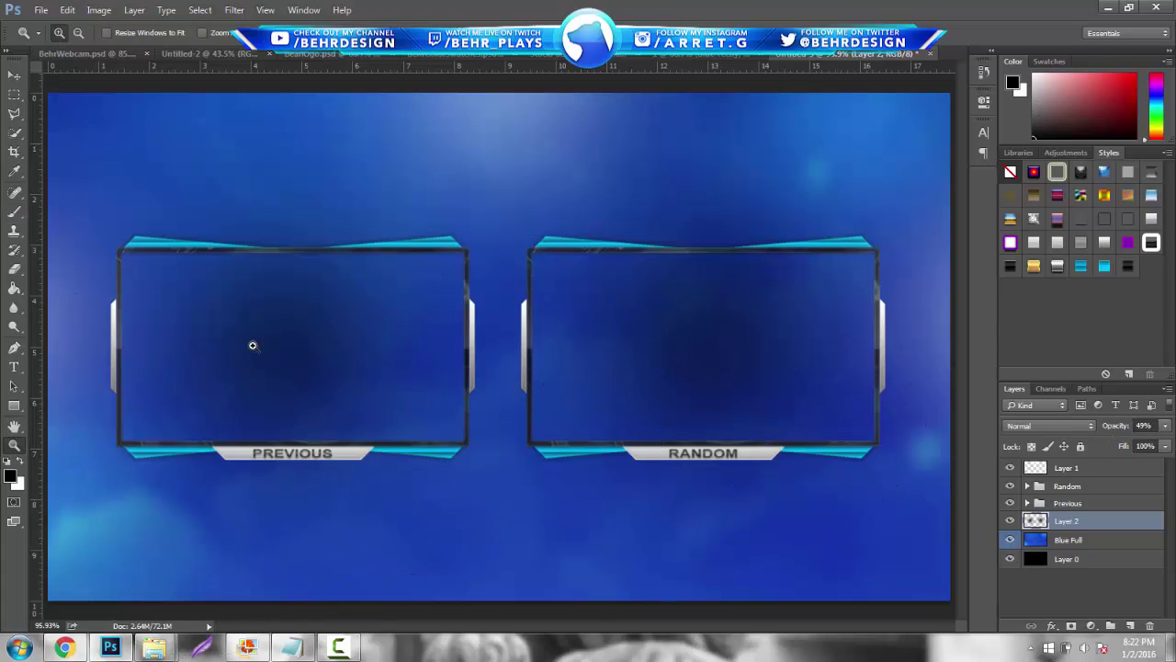
pyautogui.moveTo(464, 342); pyautogui.dragTo(410, 336)
pyautogui.click(522, 342)
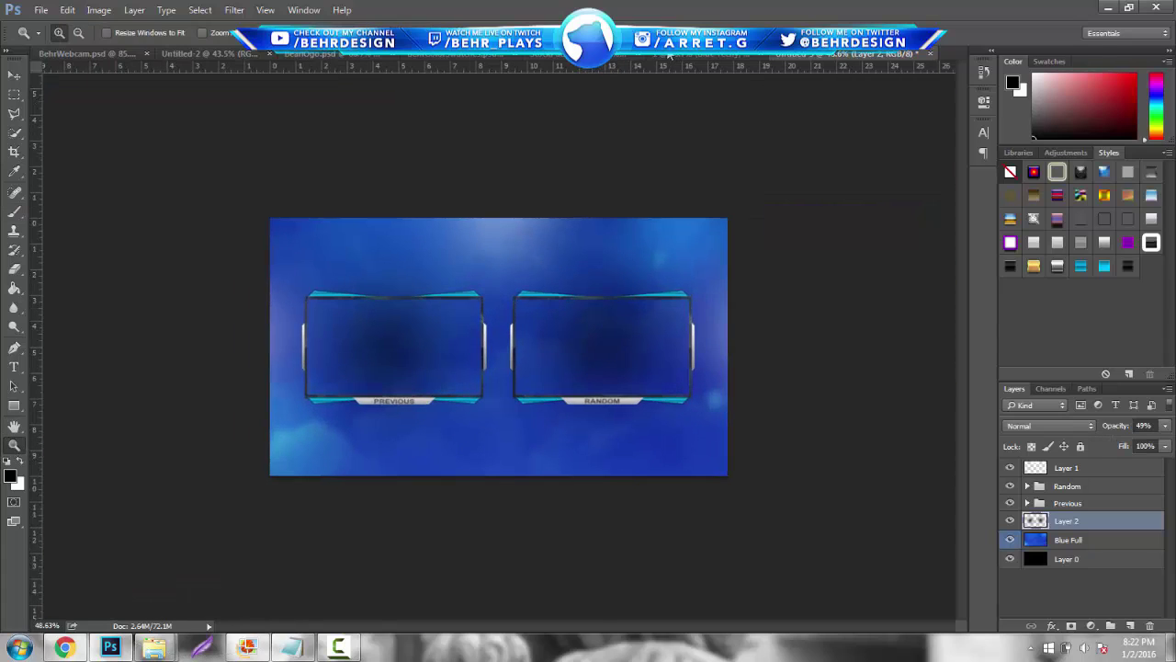
pyautogui.click(674, 55)
pyautogui.click(643, 56)
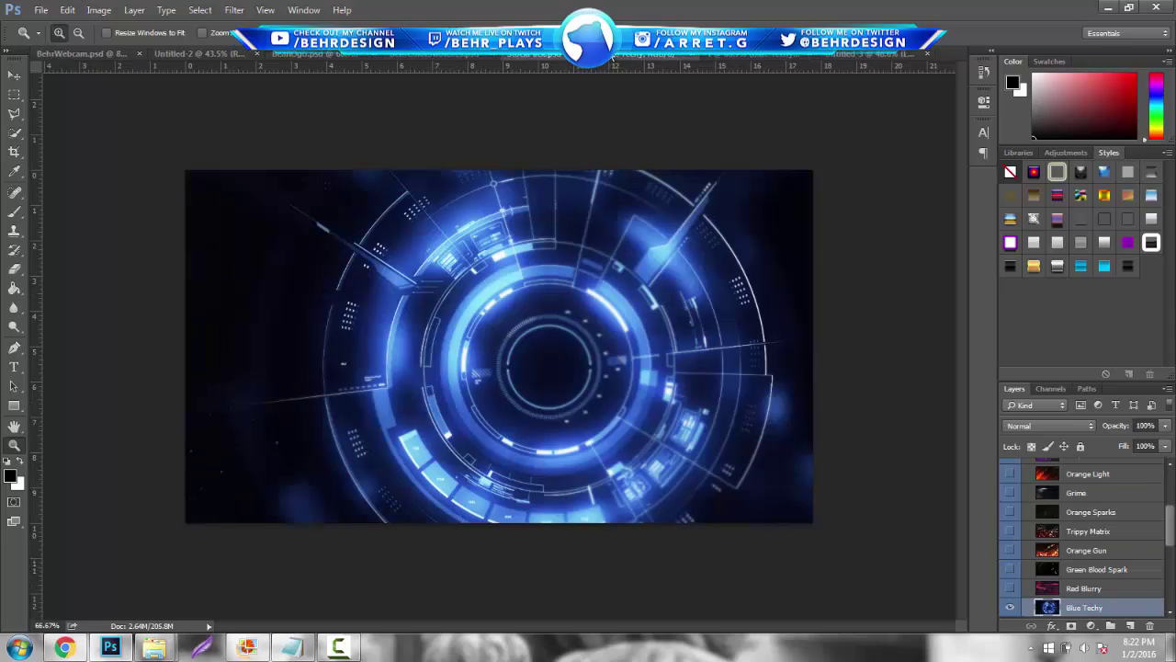
pyautogui.click(1011, 609)
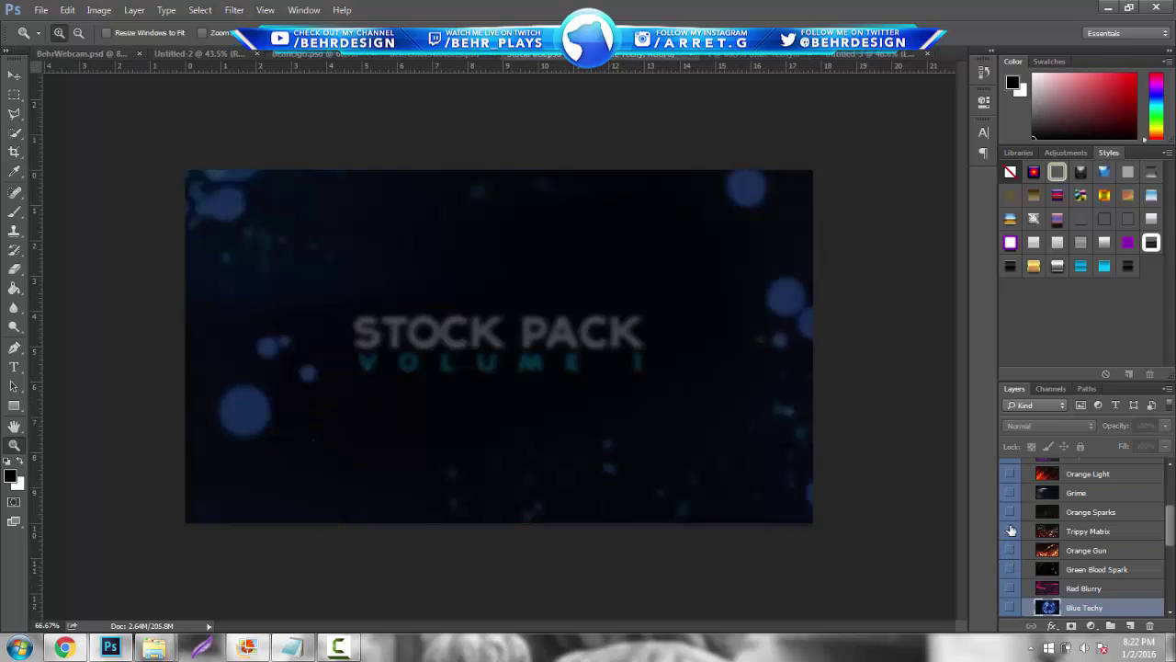
pyautogui.click(1011, 515)
pyautogui.click(1011, 514)
pyautogui.moveTo(1174, 530); pyautogui.dragTo(1174, 503)
pyautogui.click(1011, 509)
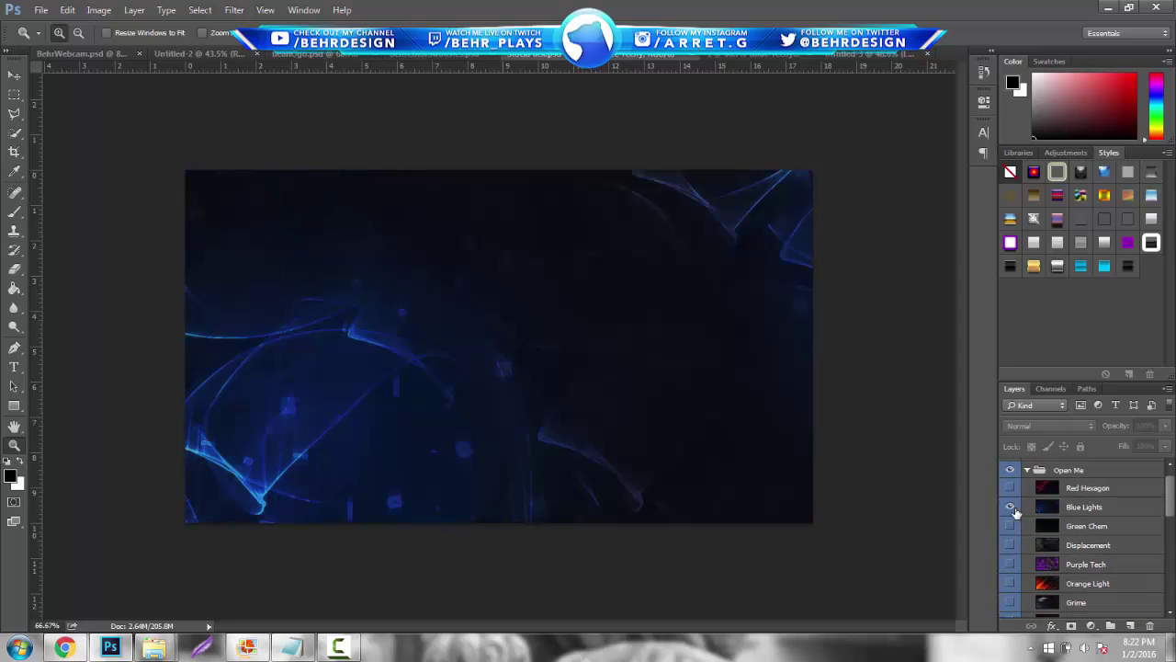
pyautogui.click(1010, 507)
pyautogui.click(1010, 488)
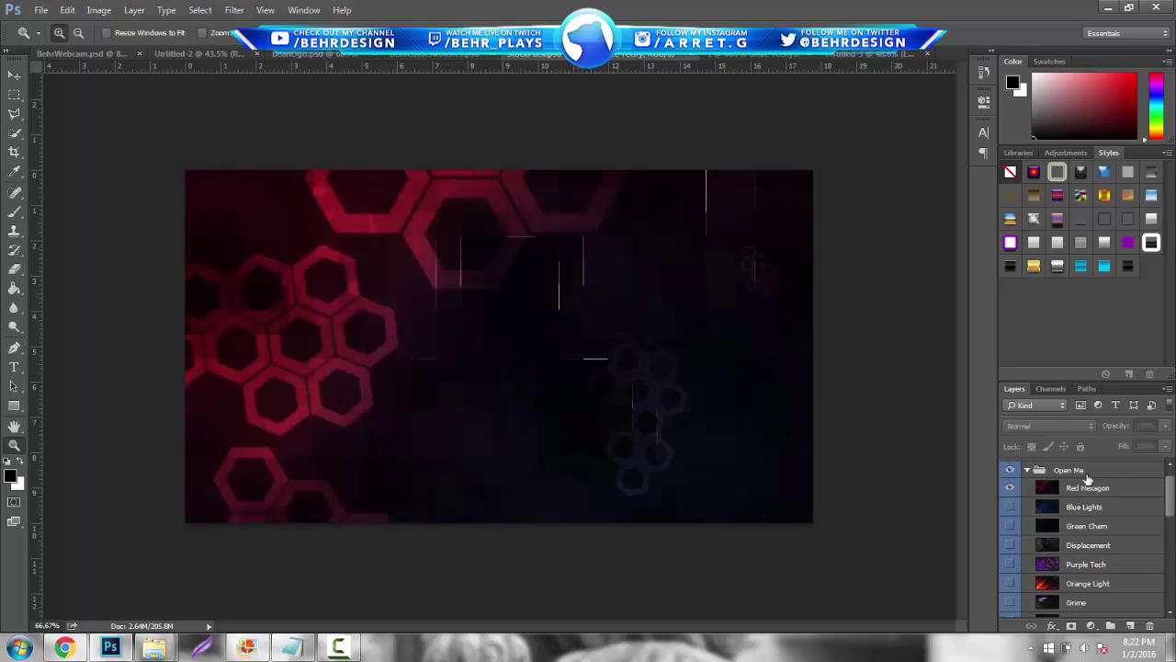
# Copy the Red Hexagon texture layer from the stock pack into the end-screen document.
pyautogui.click(14, 75)
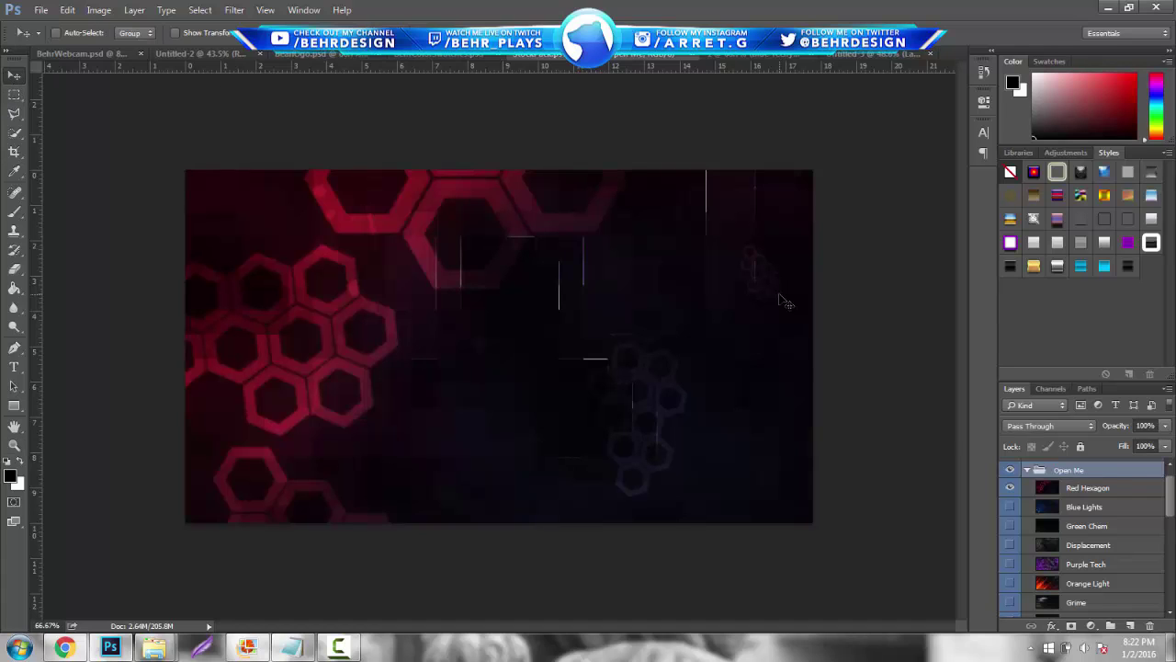
pyautogui.click(1109, 485)
pyautogui.moveTo(479, 268); pyautogui.dragTo(772, 55)
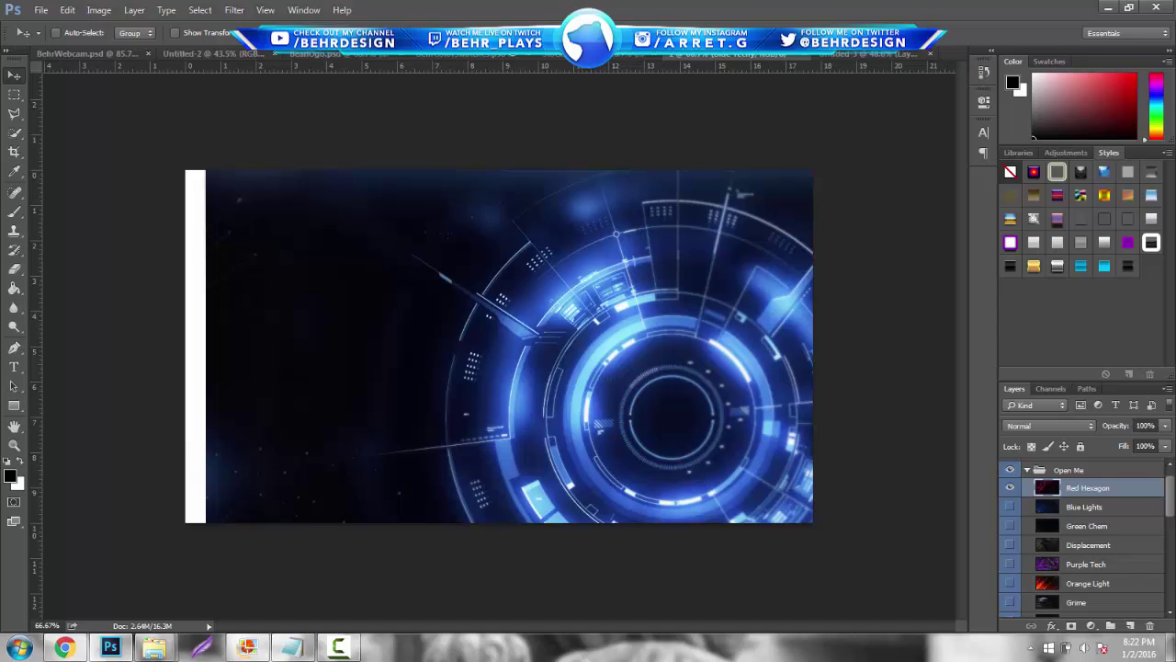
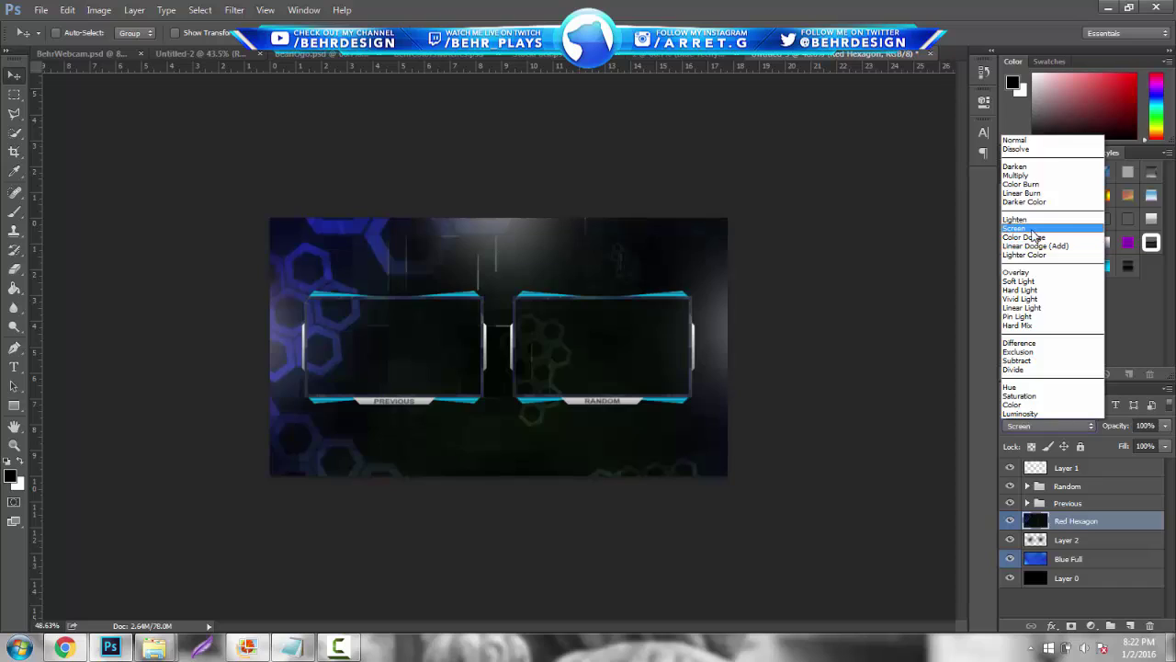
# Try the Screen, Overlay and Color Burn blend modes on the Red Hexagon layer, lowering the Color Burn opacity to 20%.
pyautogui.click(1012, 229)
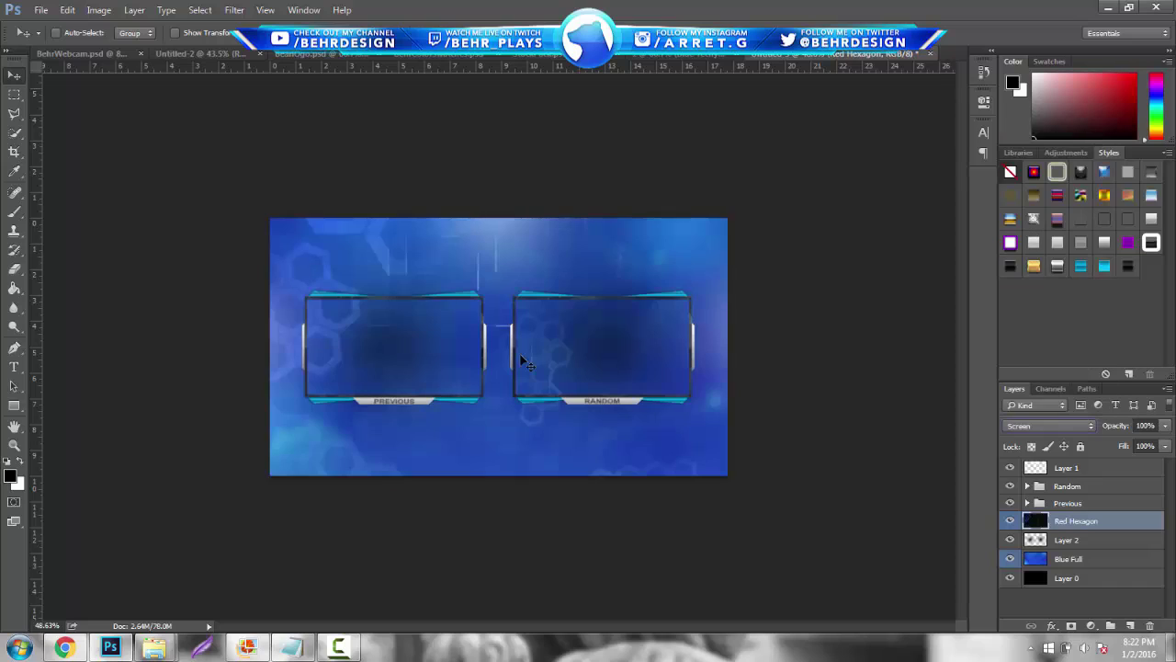
pyautogui.click(1061, 432)
pyautogui.click(1038, 271)
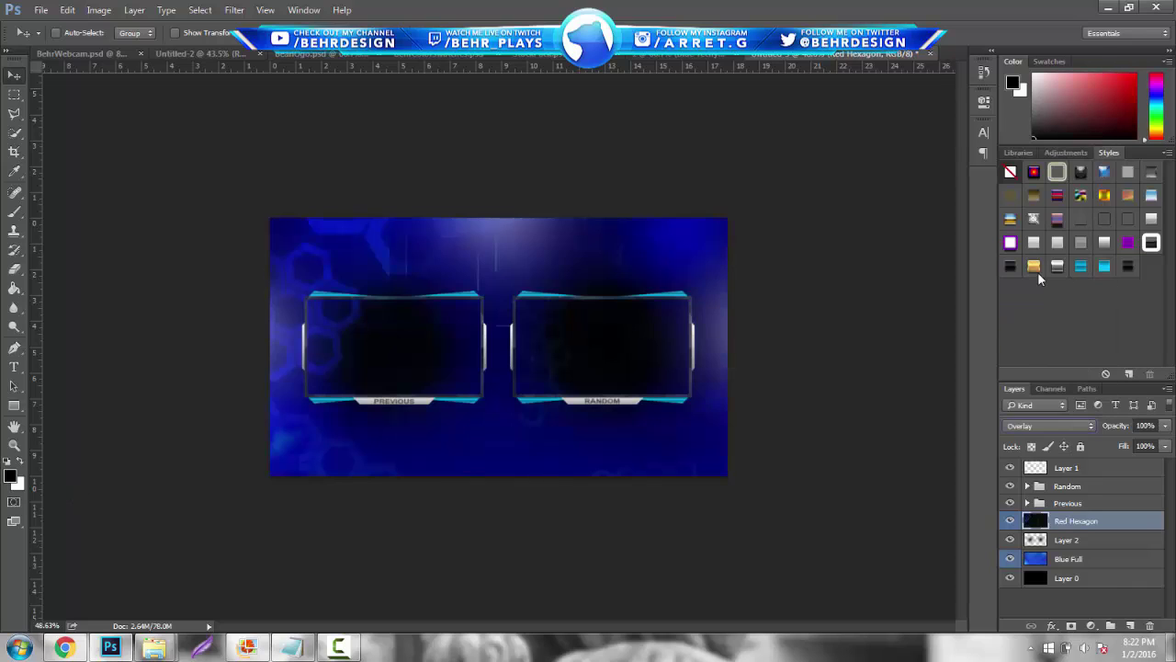
pyautogui.click(1073, 424)
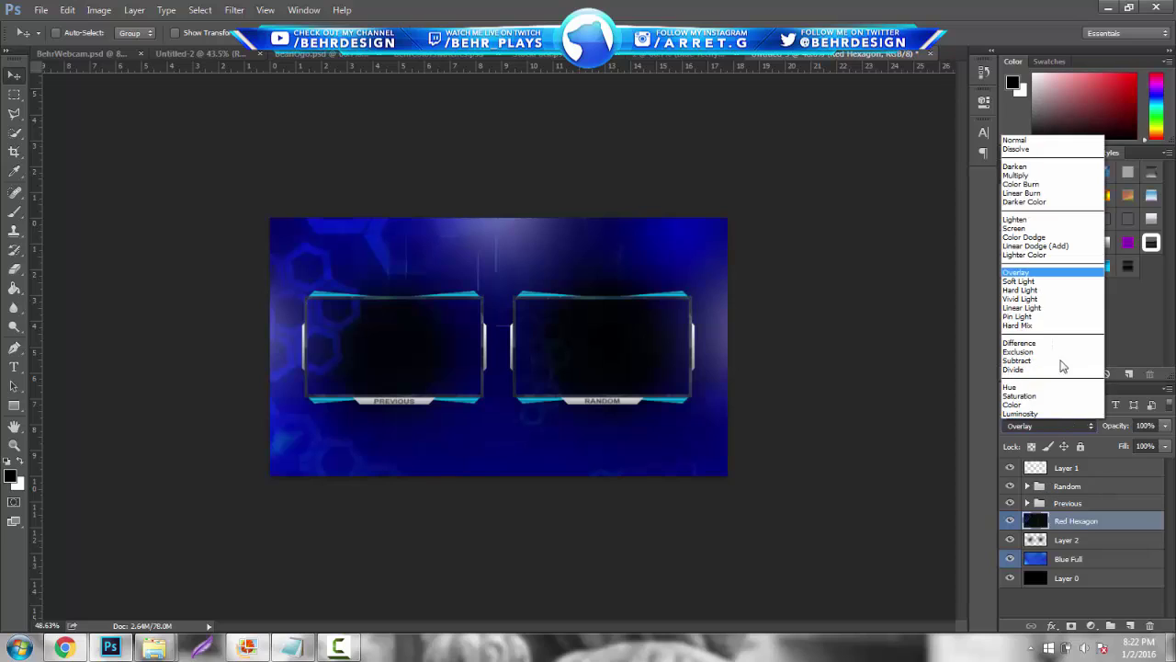
pyautogui.click(1046, 189)
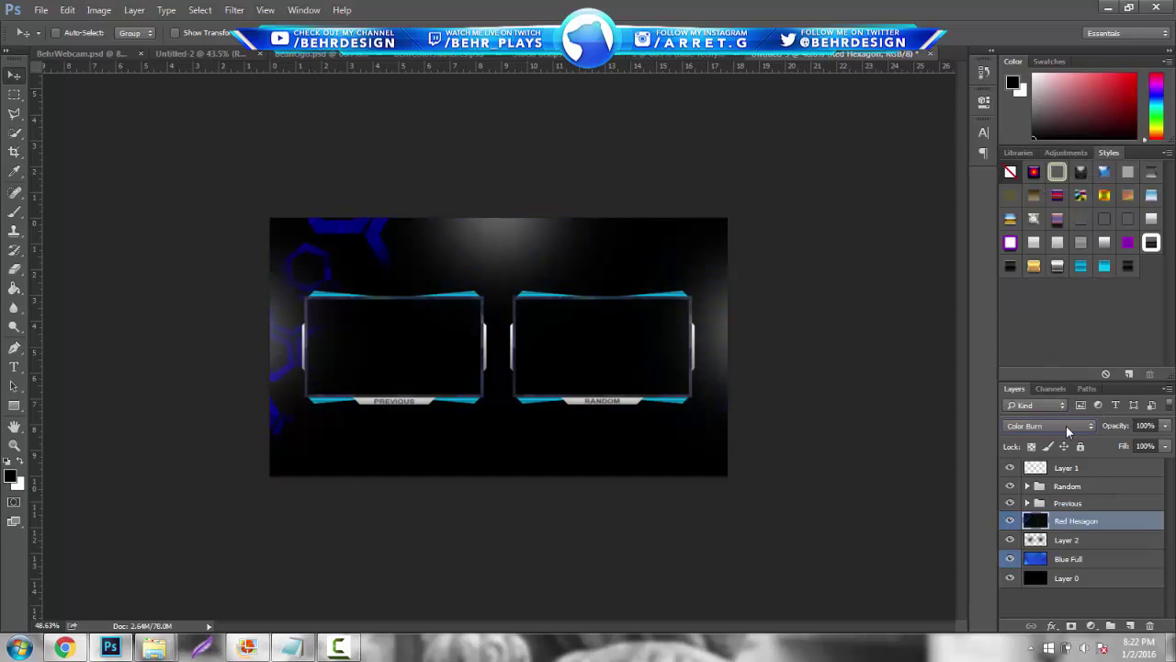
pyautogui.click(1166, 426)
pyautogui.moveTo(1151, 451); pyautogui.dragTo(1104, 439)
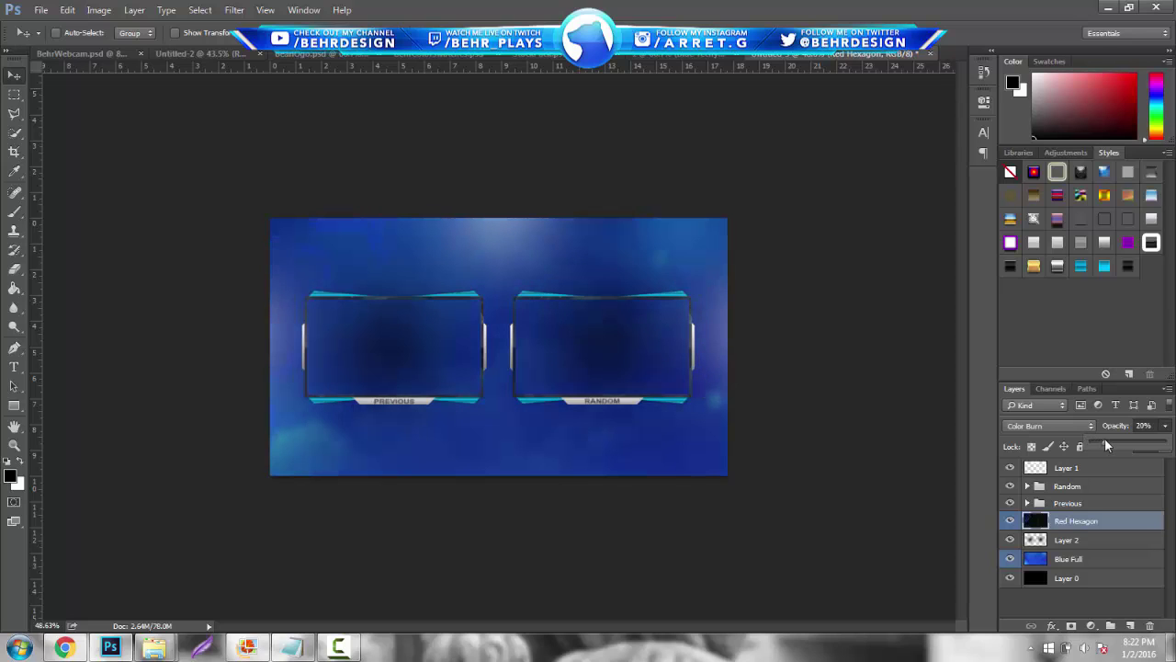
# Set the Red Hexagon layer's blend mode to Screen and its opacity to 37%.
pyautogui.click(1070, 425)
pyautogui.click(1040, 237)
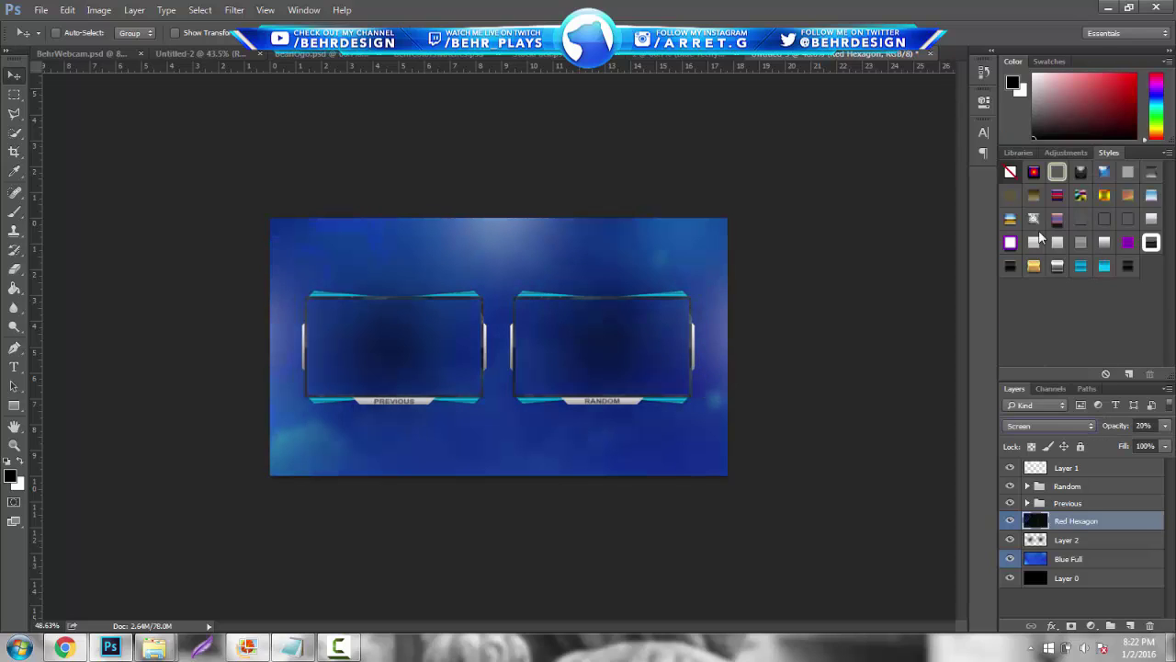
pyautogui.click(1166, 425)
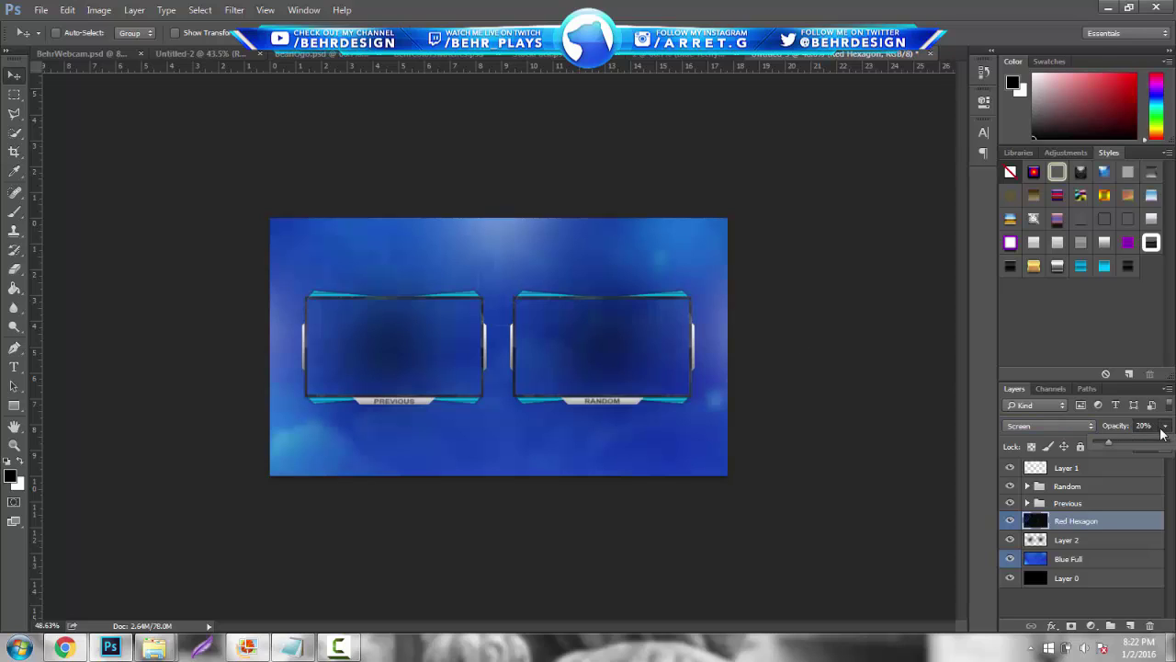
pyautogui.moveTo(1151, 441); pyautogui.dragTo(1134, 447)
# Set the Blue Full layer's opacity to 85% and reduce the Layer 1 glow's opacity to 17%.
pyautogui.click(7, 445)
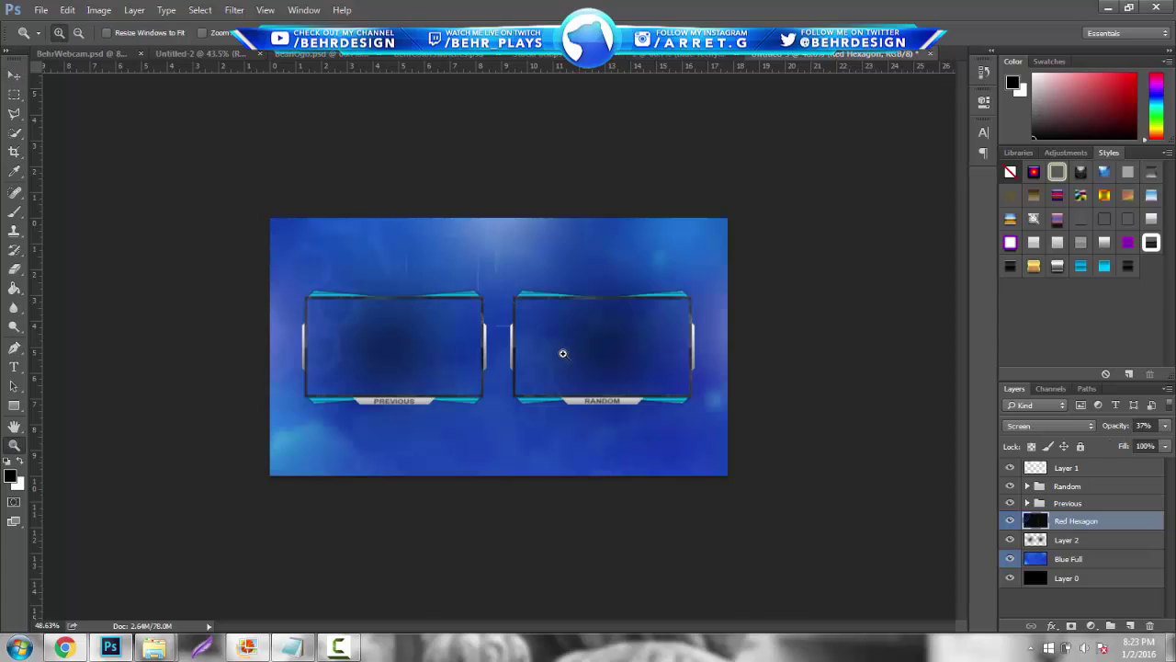
pyautogui.moveTo(559, 349); pyautogui.dragTo(980, 477)
pyautogui.click(1092, 559)
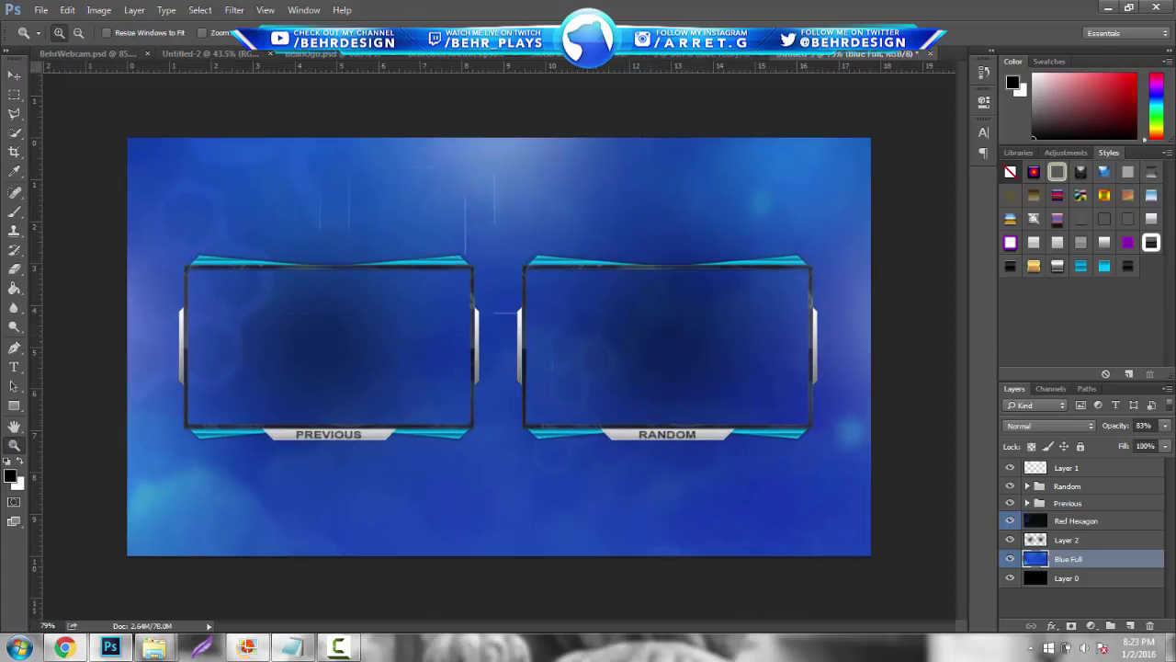
pyautogui.click(1165, 426)
pyautogui.moveTo(1116, 445); pyautogui.dragTo(1158, 445)
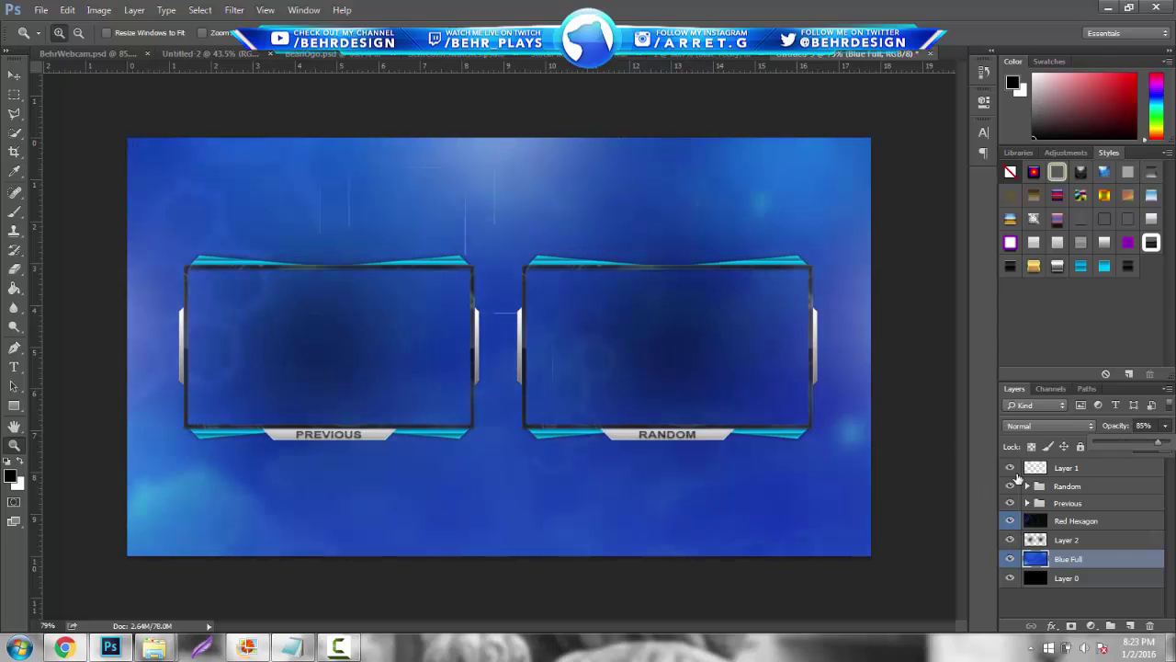
pyautogui.click(1055, 469)
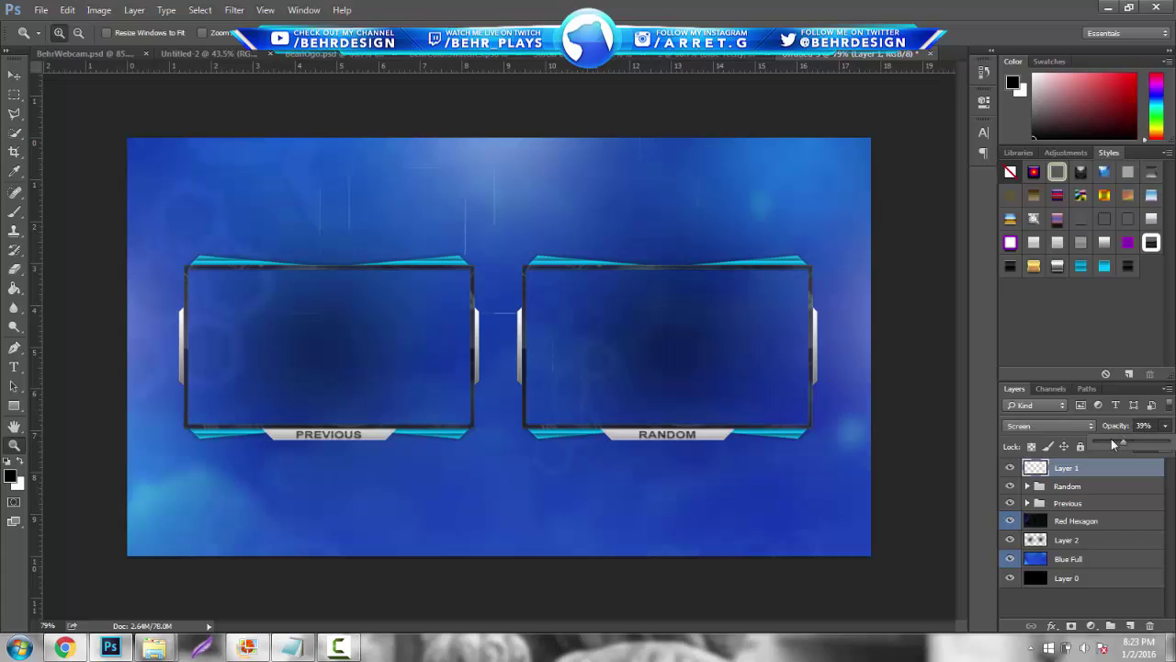
pyautogui.moveTo(1104, 440); pyautogui.dragTo(1106, 441)
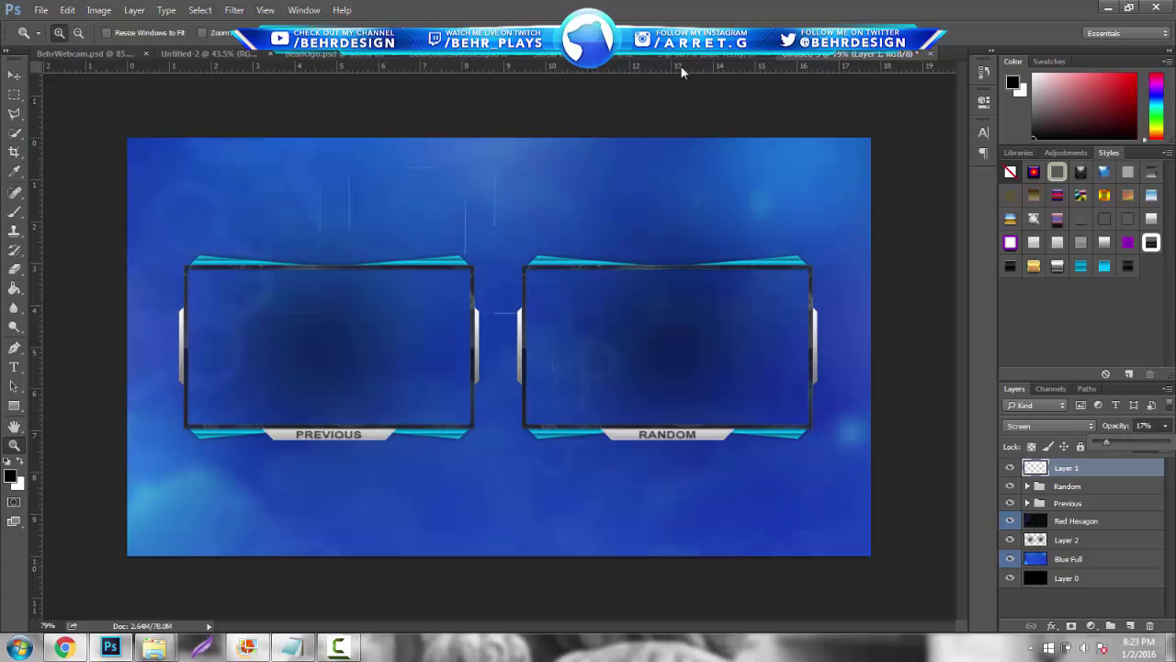
# In the stock pack document, hide Red Hexagon, show Blue Lights, and copy the Blue Lights texture into the end-screen document.
pyautogui.click(548, 57)
pyautogui.click(14, 75)
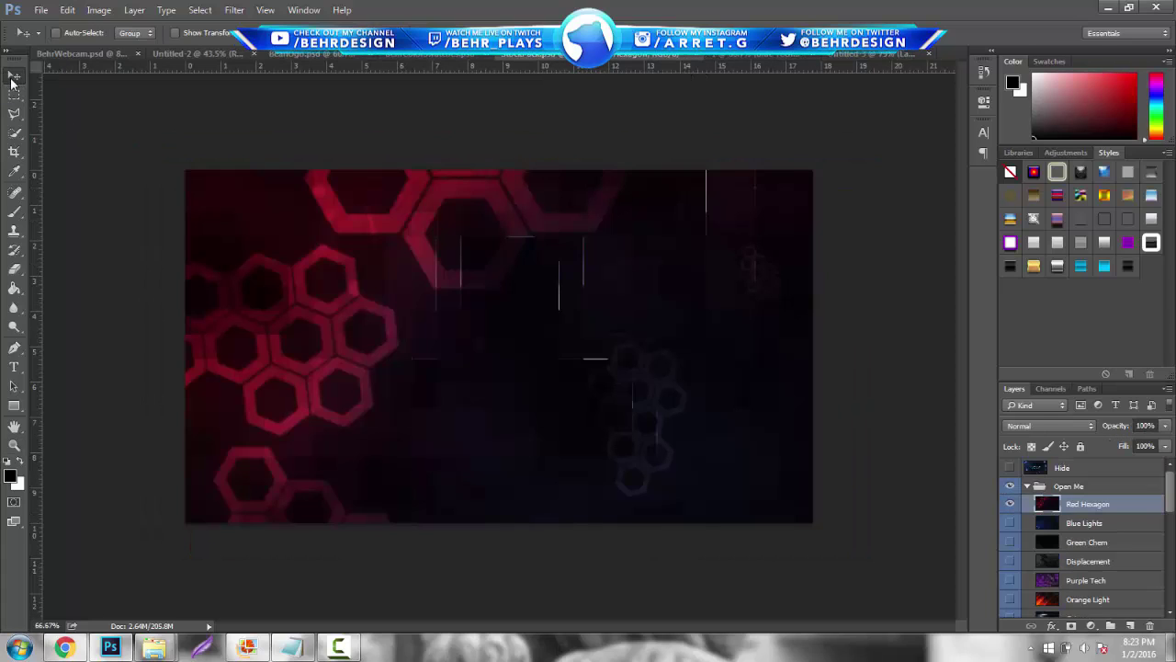
pyautogui.click(1010, 504)
pyautogui.click(1009, 522)
pyautogui.click(1009, 522)
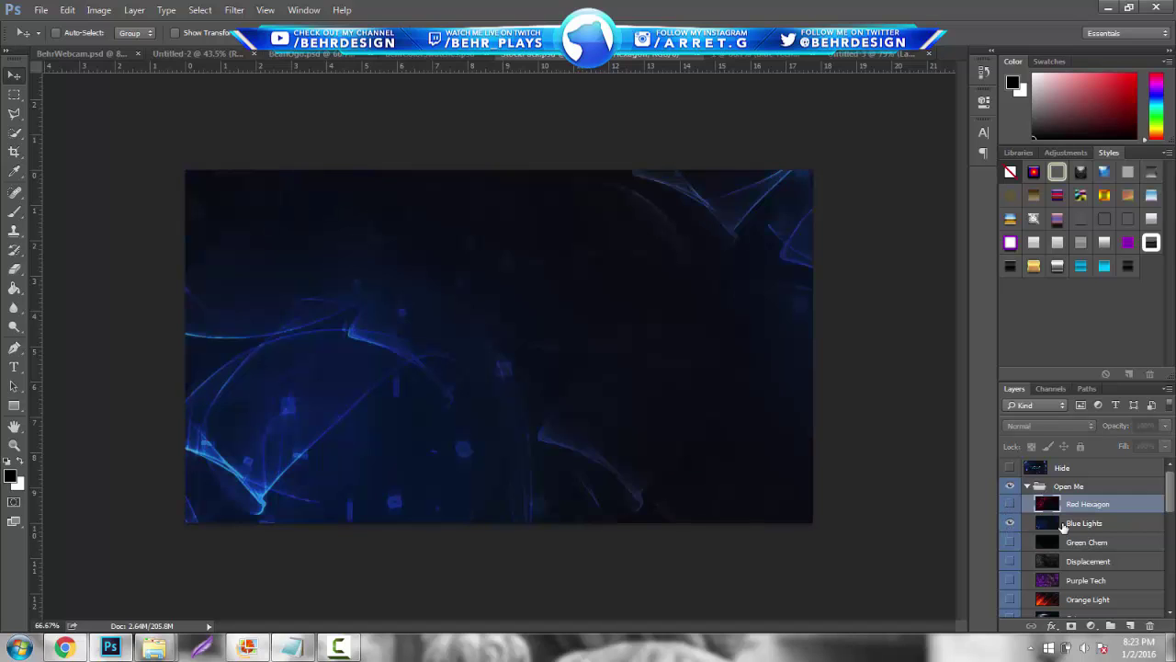
pyautogui.click(1071, 523)
pyautogui.moveTo(446, 265); pyautogui.dragTo(809, 138)
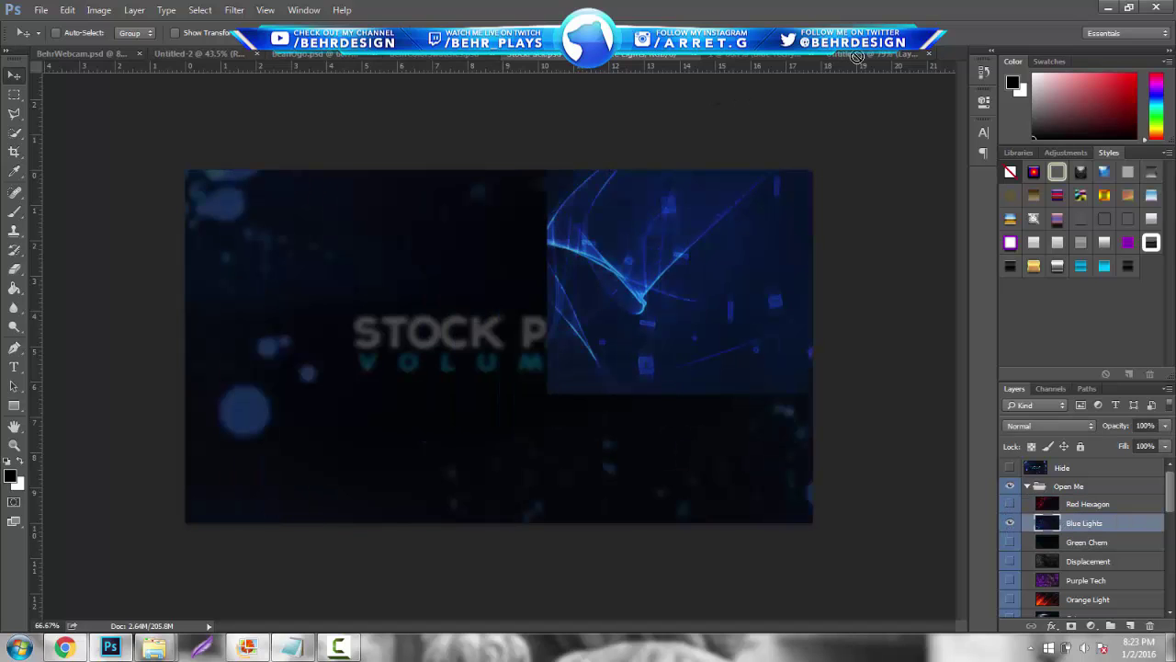
pyautogui.moveTo(855, 57); pyautogui.dragTo(434, 301)
# Set the Blue Lights layer's blend mode to Screen and shift the texture up and left over the canvas.
pyautogui.click(1023, 426)
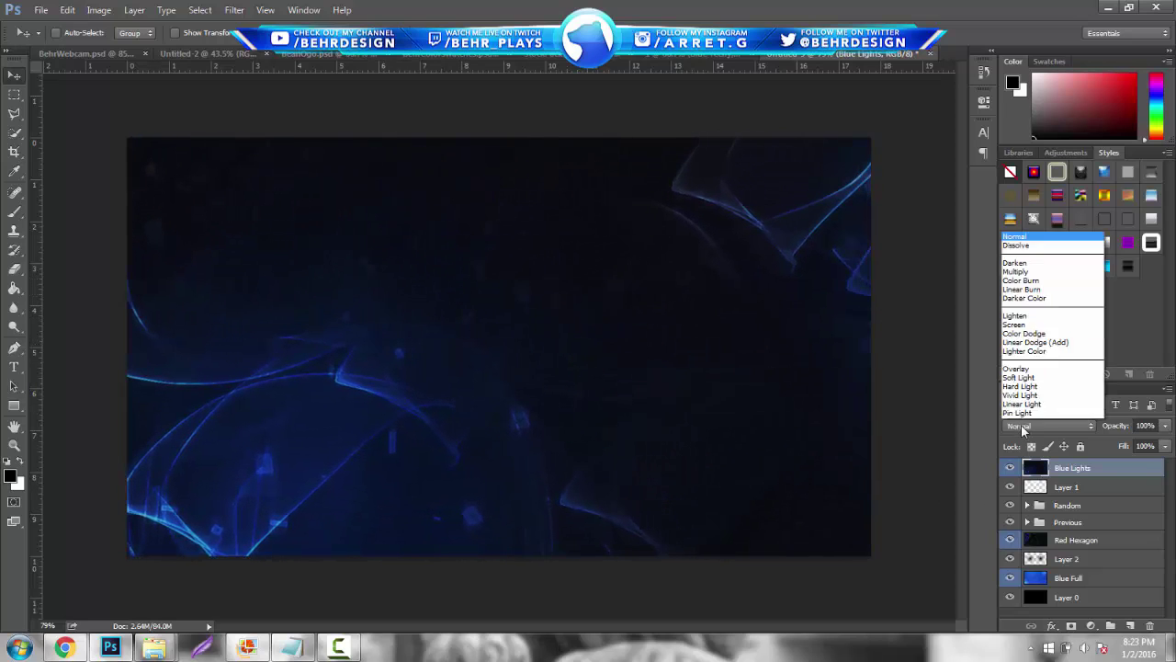
pyautogui.click(1019, 237)
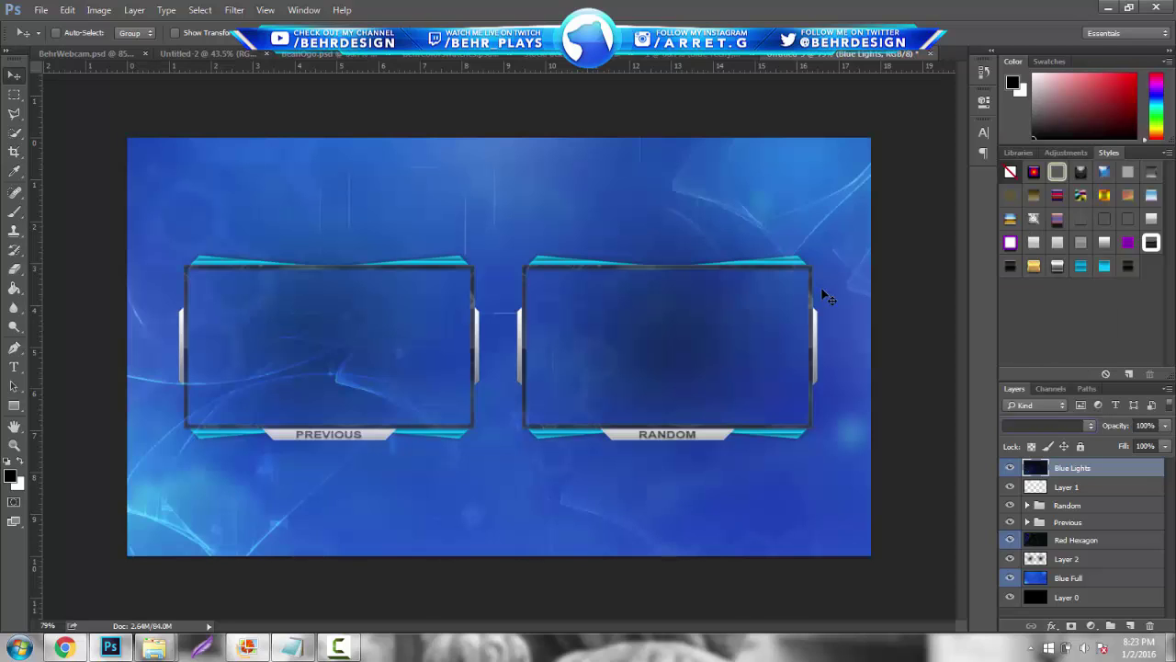
pyautogui.moveTo(827, 295)
pyautogui.mouseDown()
pyautogui.moveTo(792, 265)
pyautogui.moveTo(784, 274)
pyautogui.mouseUp()
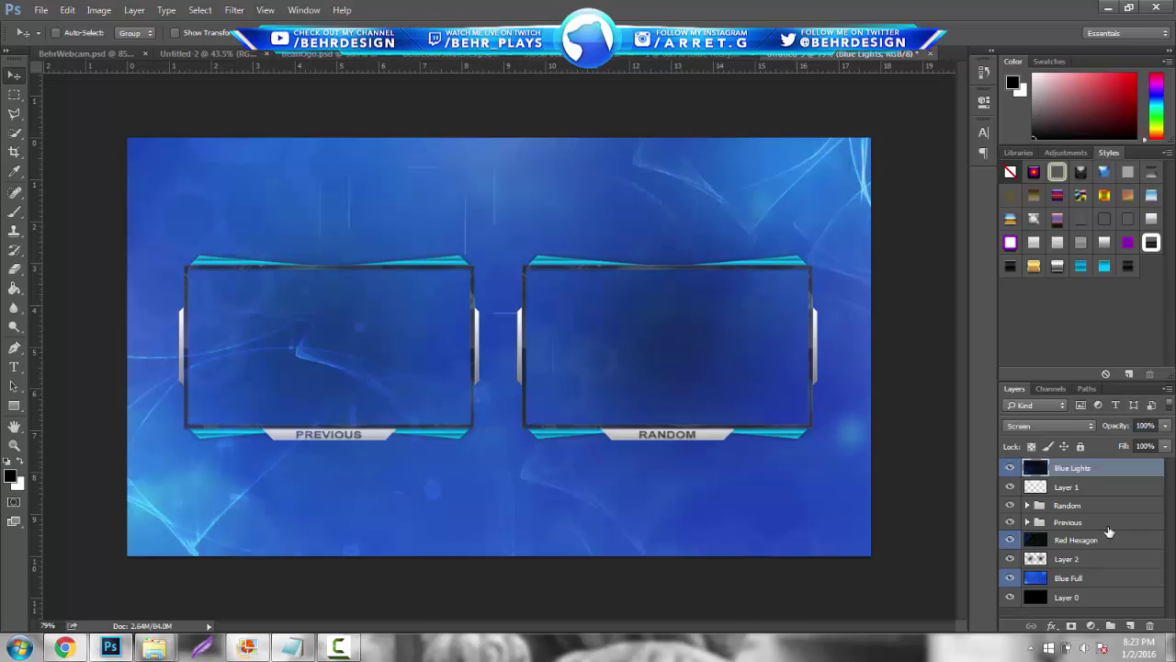
# Place the Blue Lights layer directly below Red Hexagon and set its opacity to 50%.
pyautogui.moveTo(1089, 471); pyautogui.dragTo(1094, 541)
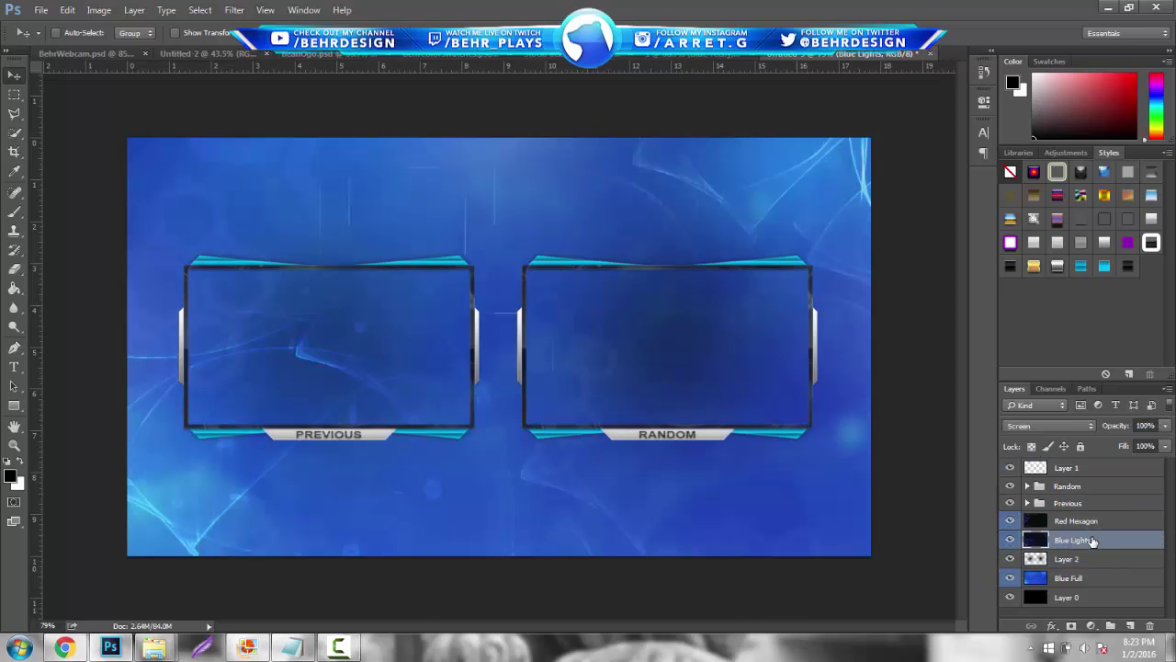
pyautogui.click(1166, 425)
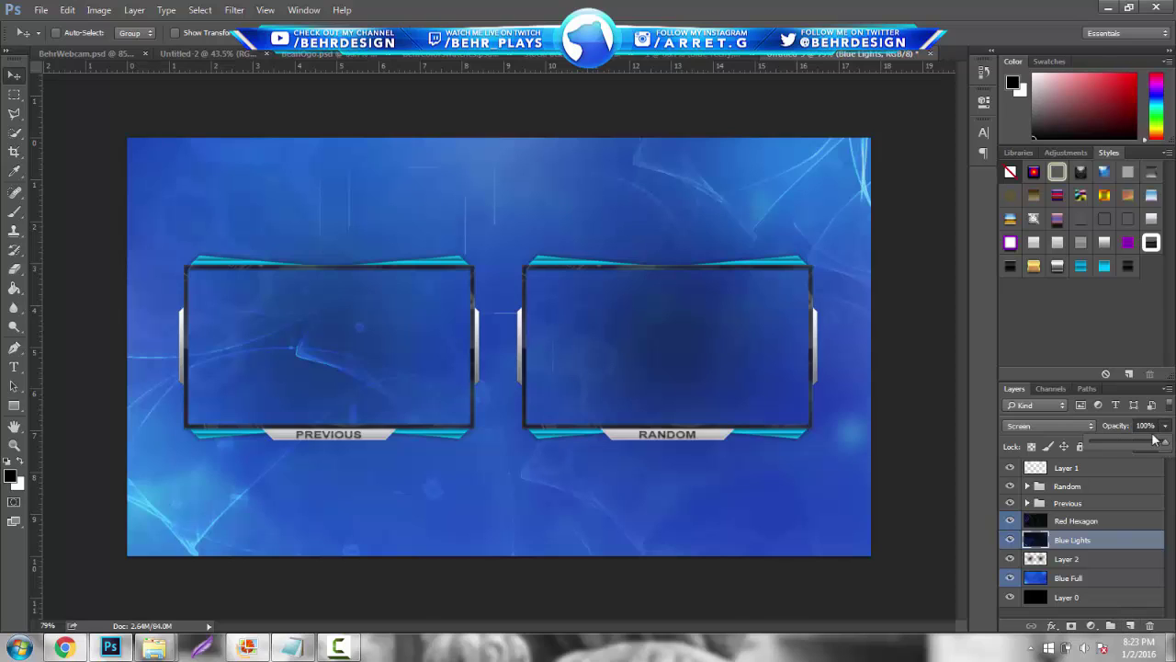
pyautogui.moveTo(1155, 440); pyautogui.dragTo(1128, 441)
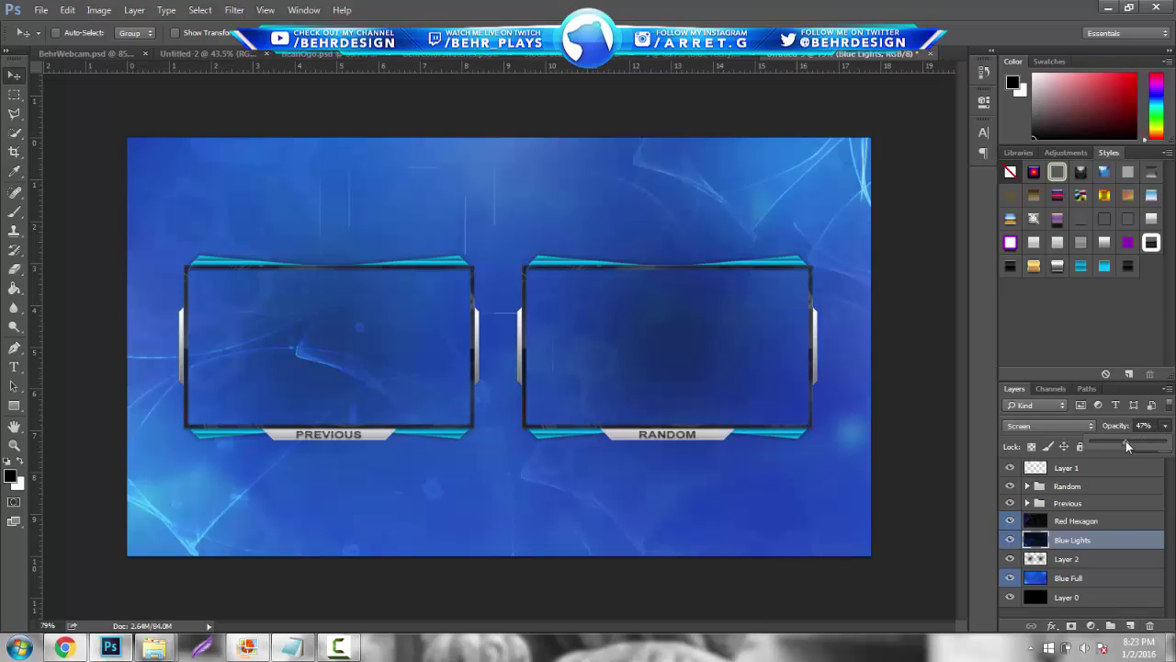
# On a new layer above Red Hexagon, paint soft black shading around the canvas edges and set the blend mode to Overlay.
pyautogui.click(1130, 626)
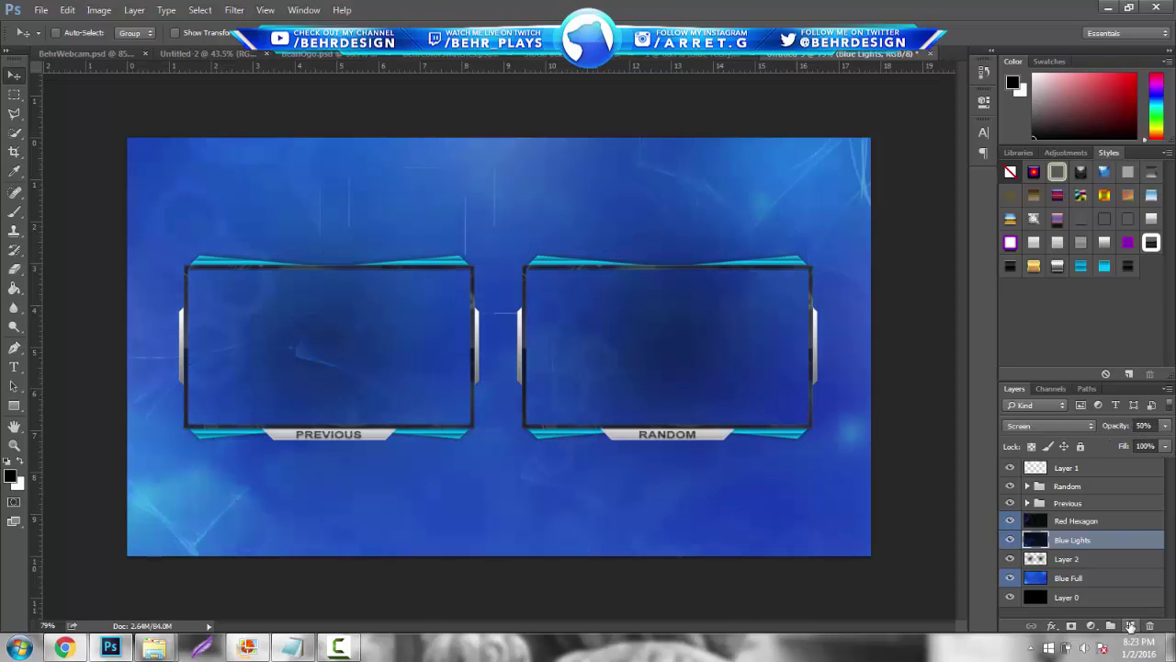
pyautogui.click(13, 208)
pyautogui.moveTo(1087, 521)
pyautogui.mouseDown()
pyautogui.moveTo(1103, 521)
pyautogui.moveTo(1102, 545)
pyautogui.mouseUp()
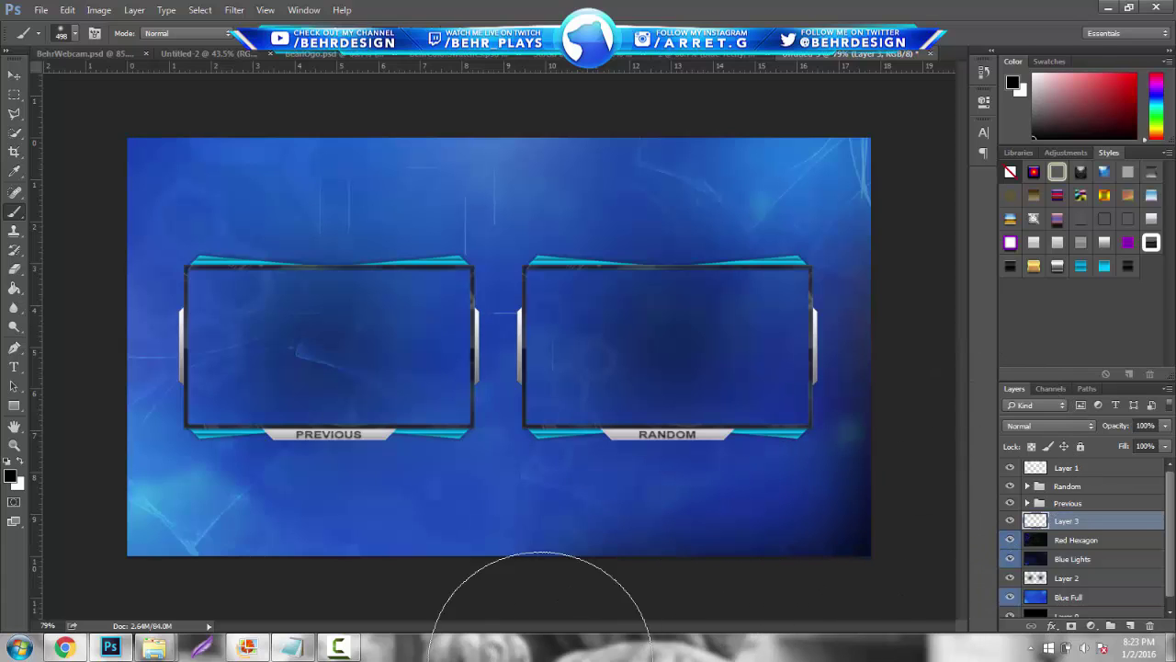
pyautogui.moveTo(542, 657)
pyautogui.mouseDown()
pyautogui.moveTo(131, 643)
pyautogui.moveTo(40, 486)
pyautogui.moveTo(26, 320)
pyautogui.moveTo(211, 4)
pyautogui.moveTo(883, 37)
pyautogui.moveTo(1038, 27)
pyautogui.mouseUp()
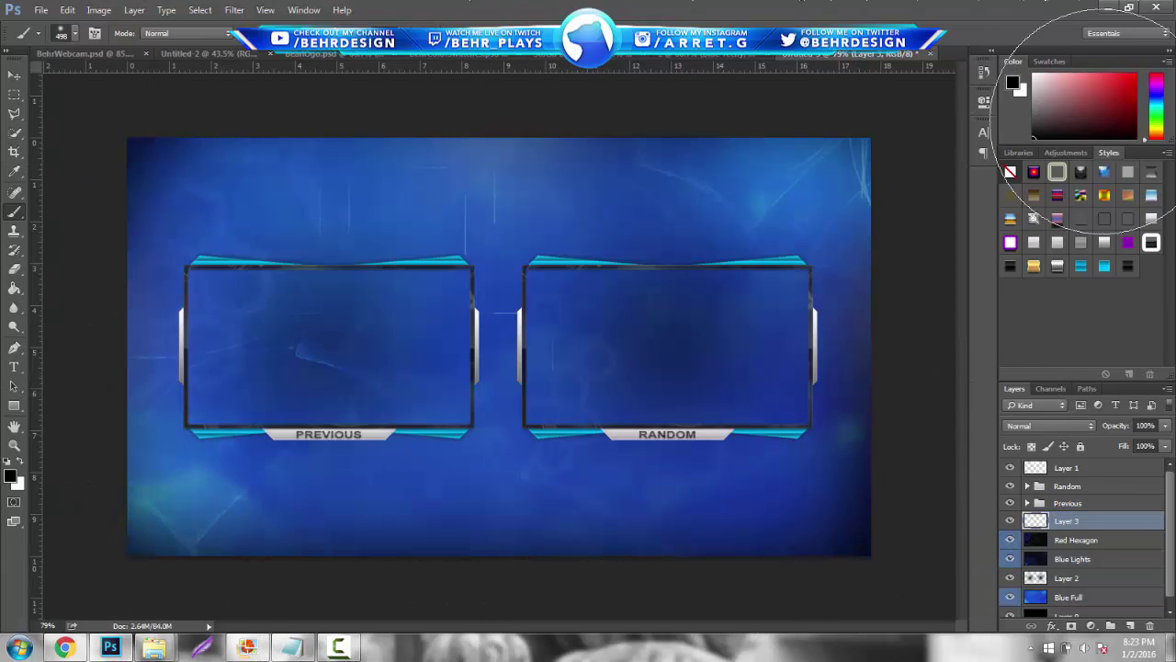
pyautogui.click(1082, 431)
pyautogui.click(1037, 271)
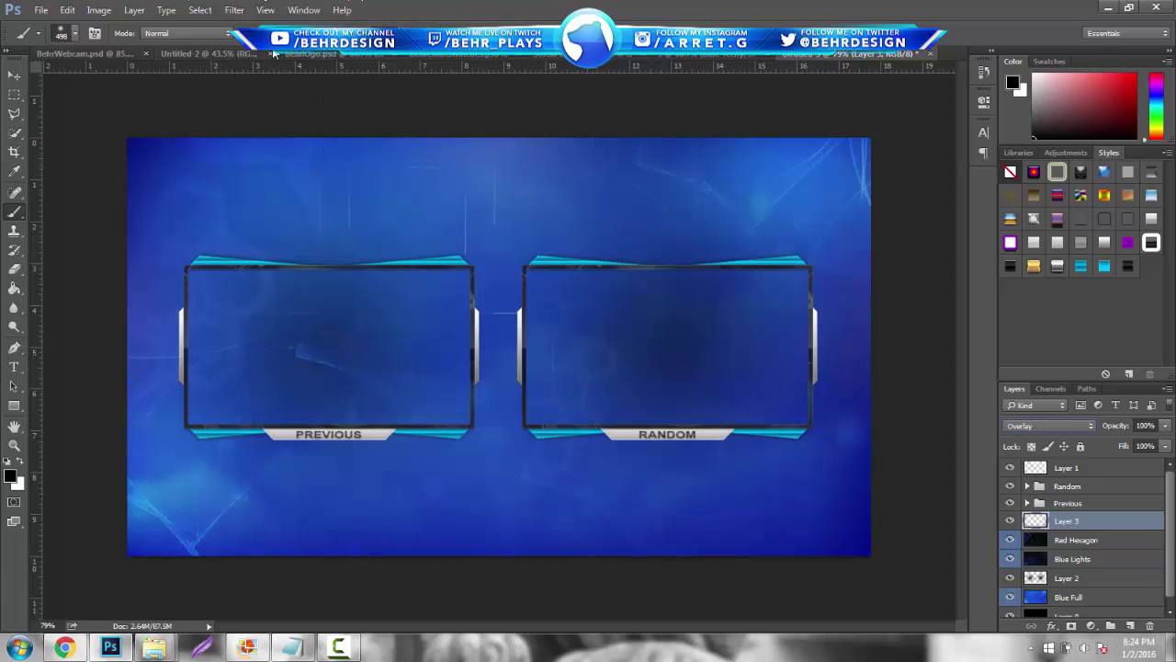
# Copy the white bear logo from its document into the end-screen document, scale it down, and centre it above the two video frames.
pyautogui.click(303, 53)
pyautogui.click(15, 74)
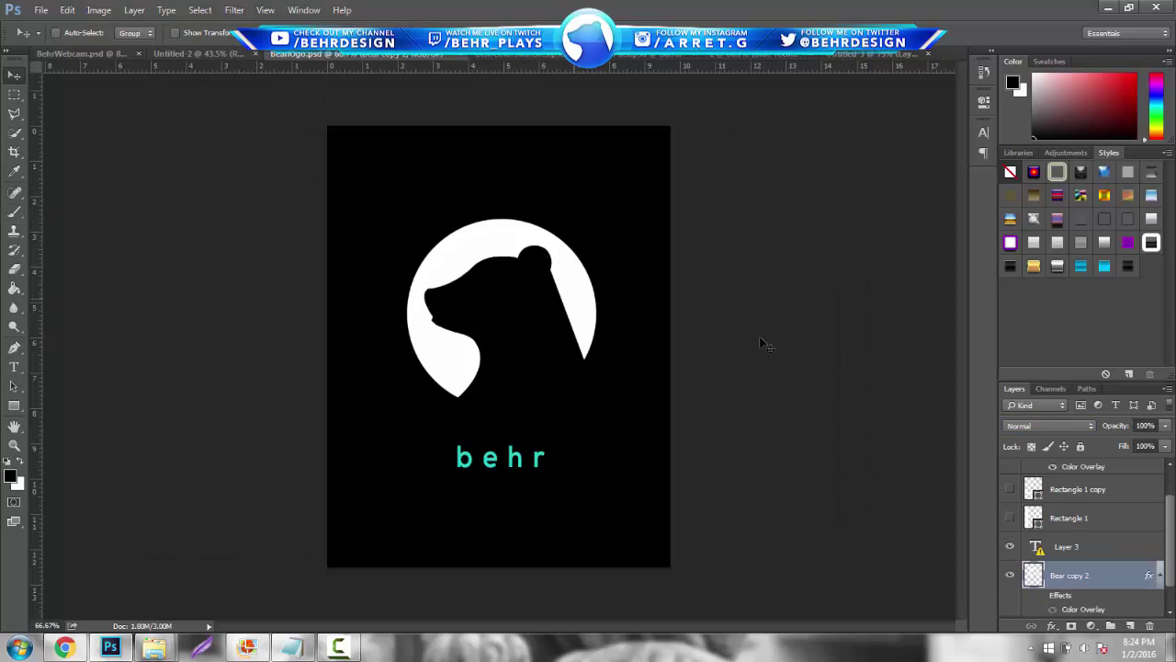
pyautogui.moveTo(609, 272); pyautogui.dragTo(515, 343)
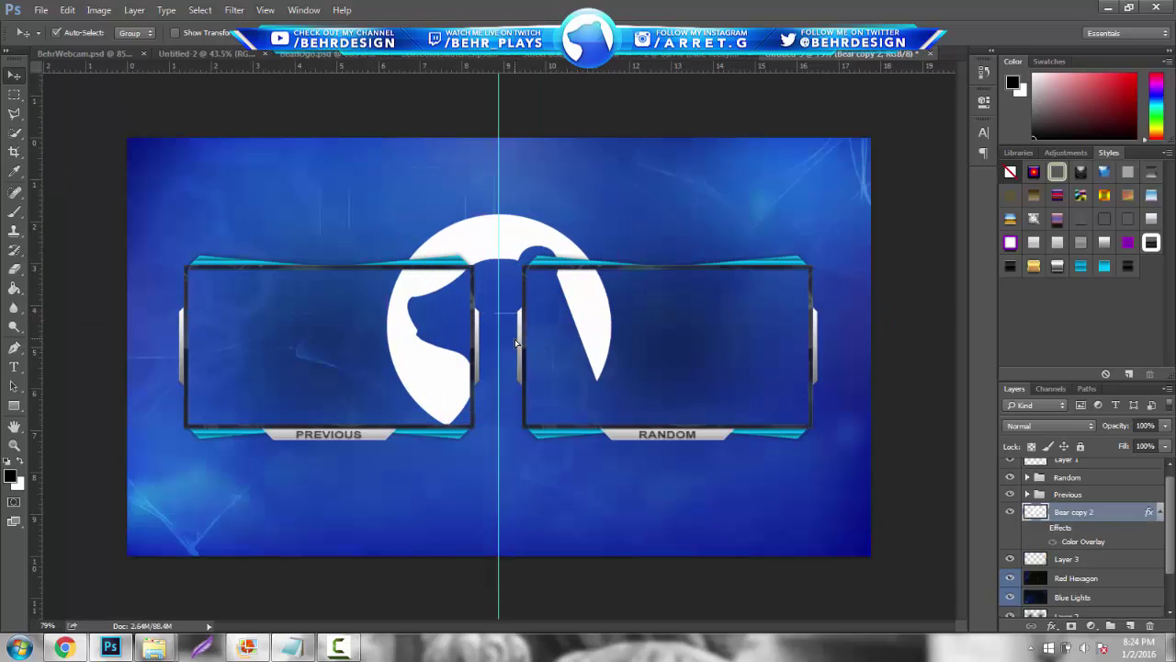
pyautogui.hotkey('ctrl', 't')
pyautogui.moveTo(612, 216); pyautogui.dragTo(474, 351)
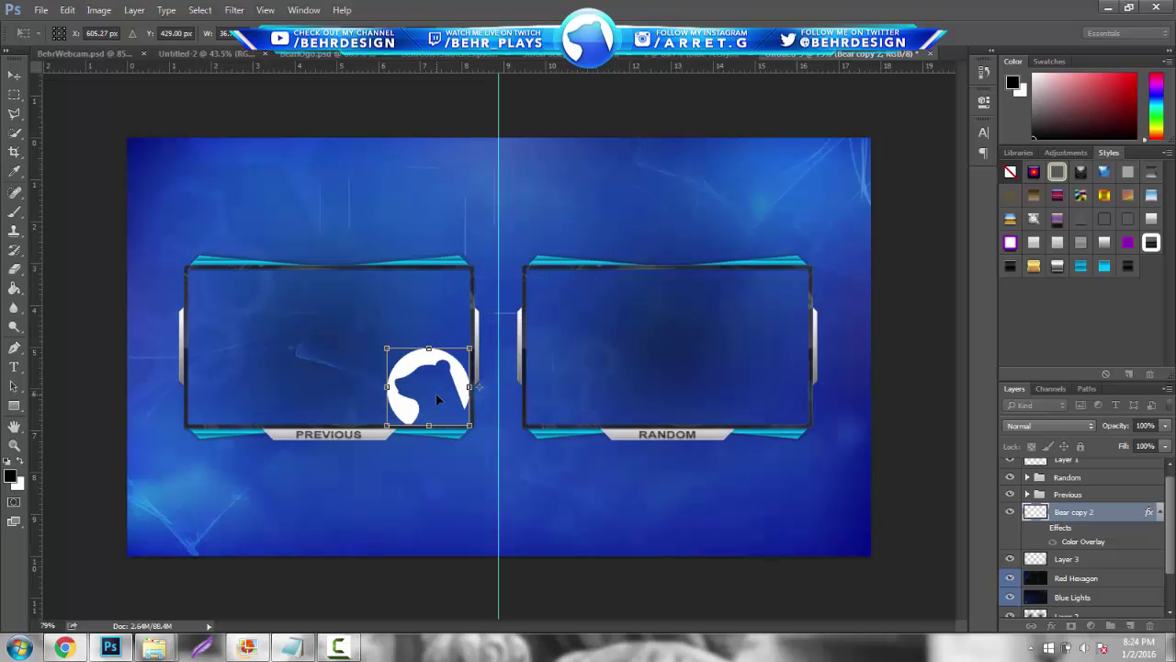
pyautogui.moveTo(439, 399); pyautogui.dragTo(511, 206)
pyautogui.press('Return')
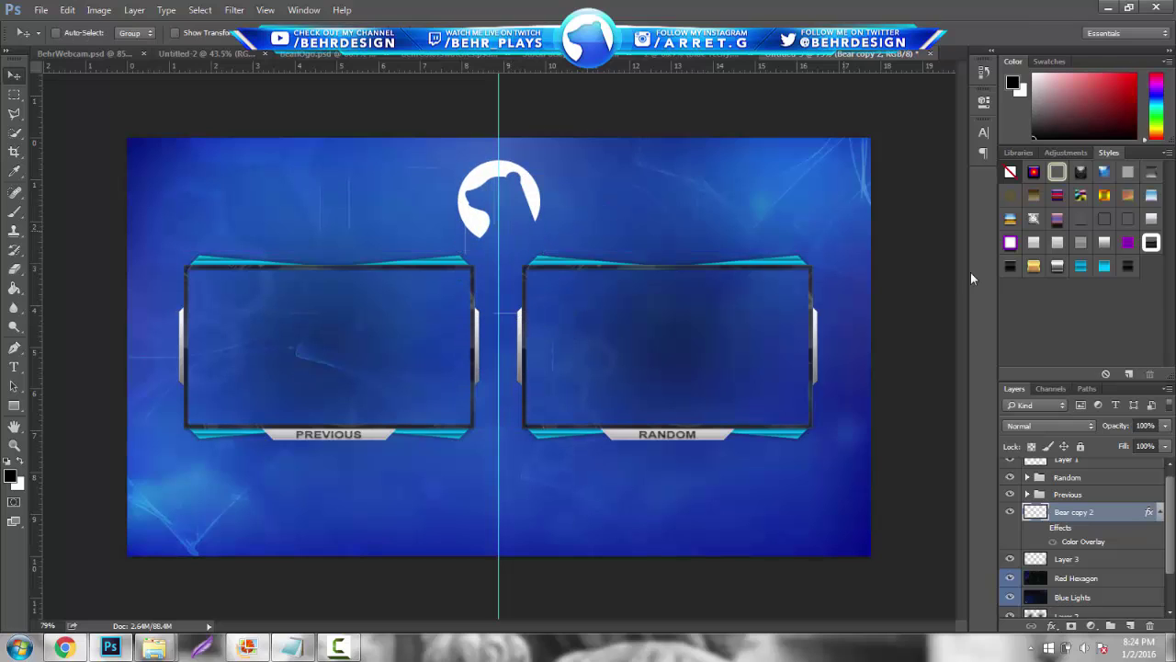
# Try several preset layer styles on the bear logo, clear its style, and delete the logo layer.
pyautogui.click(1081, 266)
pyautogui.click(1104, 267)
pyautogui.click(1123, 268)
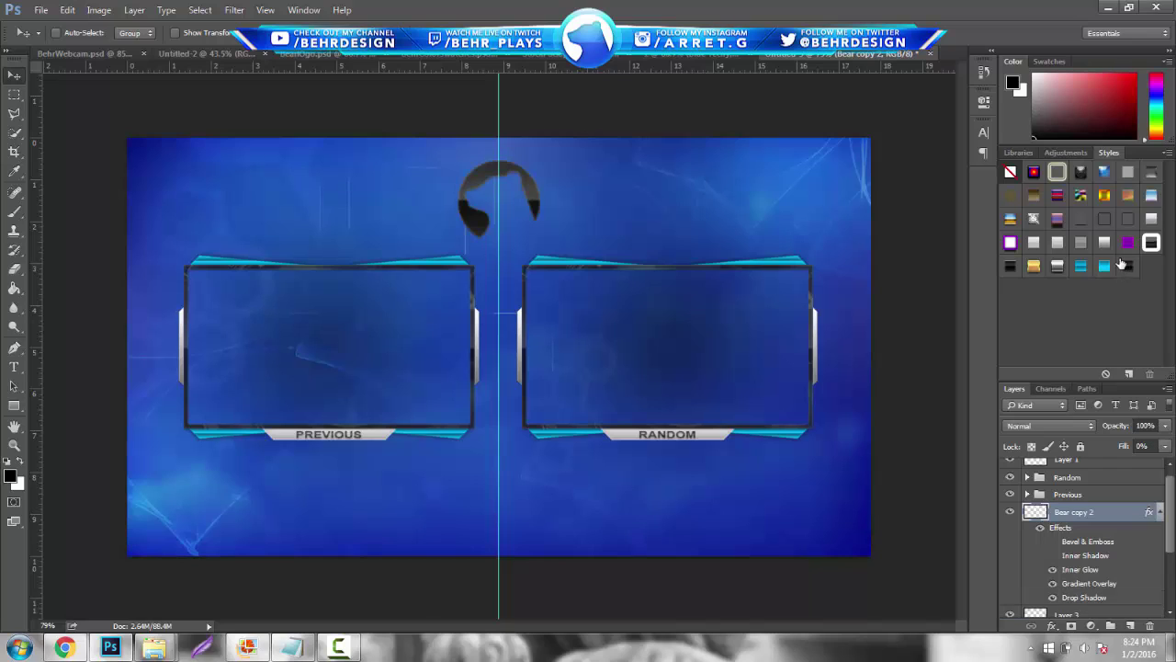
pyautogui.click(1109, 243)
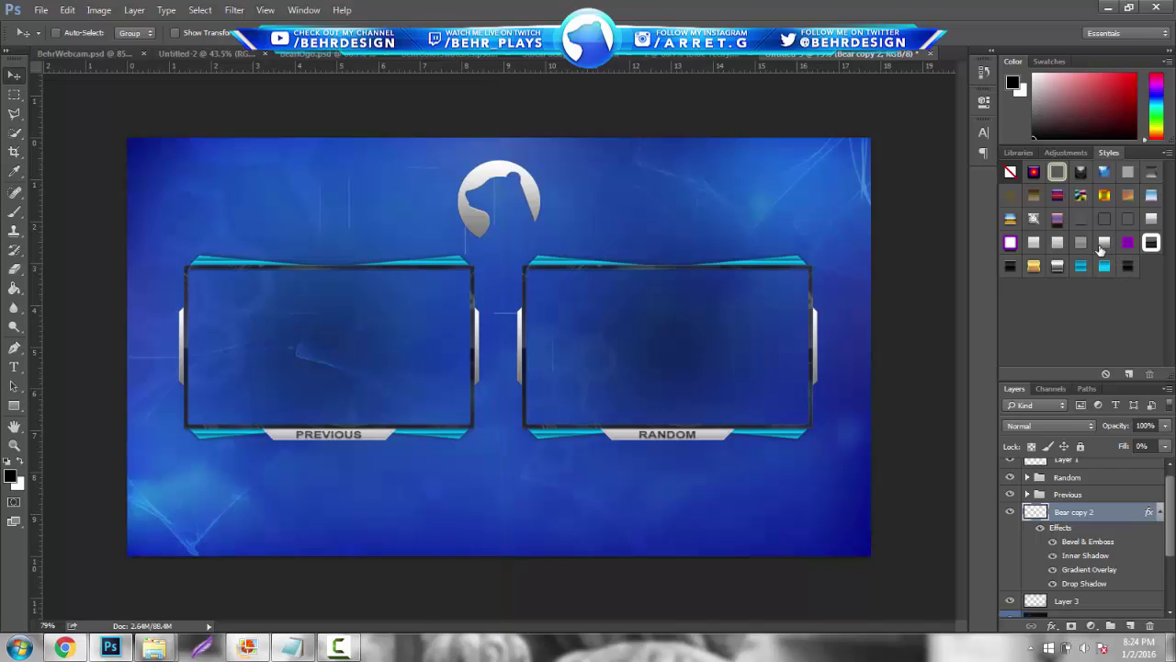
pyautogui.click(1056, 219)
pyautogui.click(1011, 173)
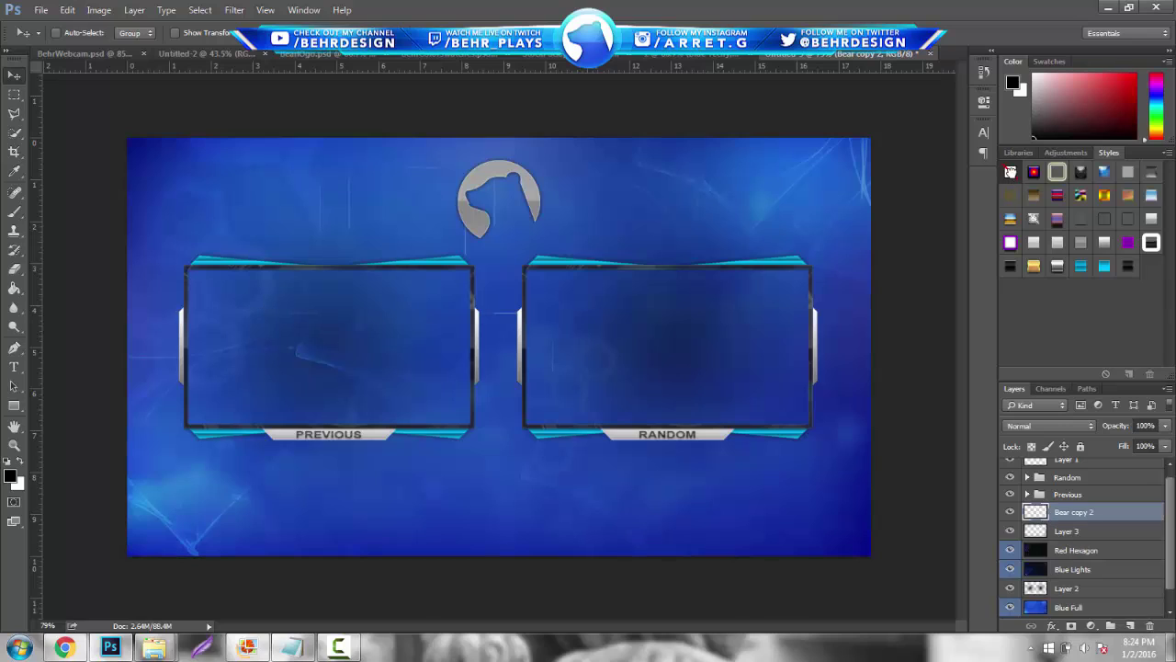
pyautogui.moveTo(1148, 614); pyautogui.dragTo(1149, 625)
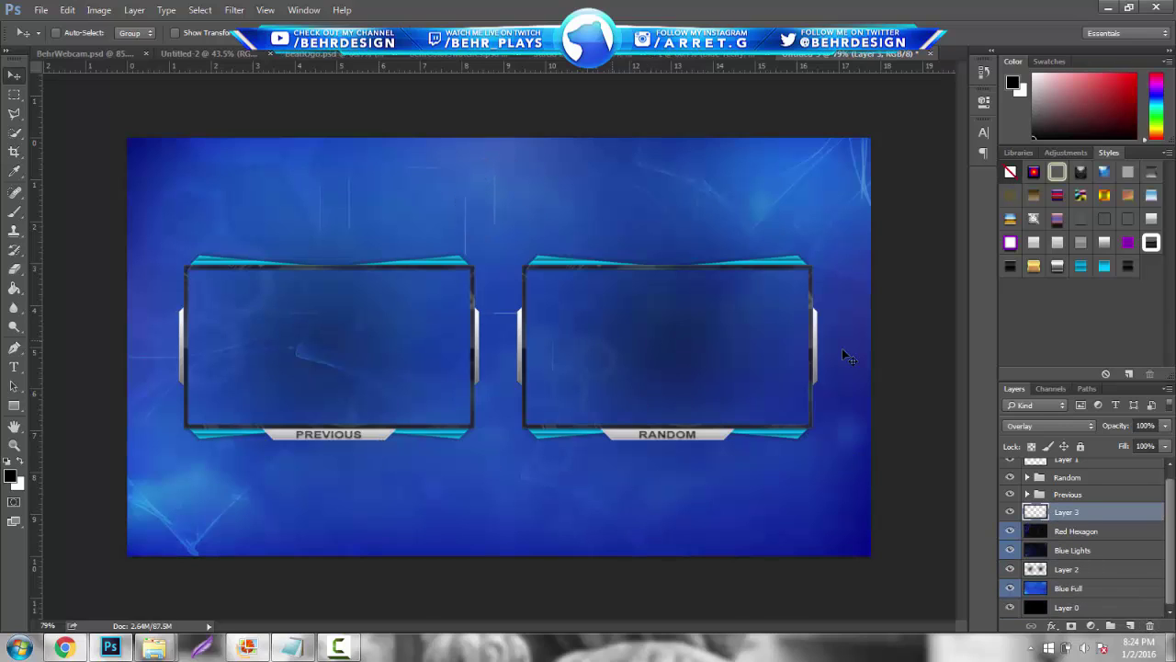
pyautogui.click(14, 445)
pyautogui.scroll(-3, 414, 407)
pyautogui.scroll(3, 444, 404)
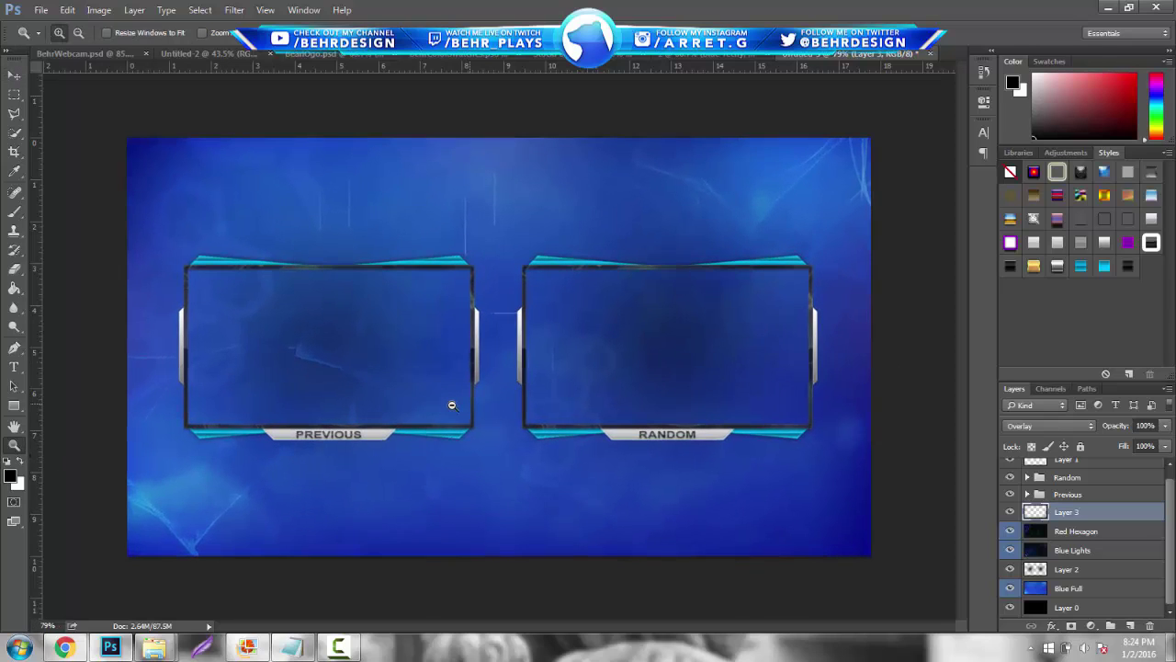
pyautogui.scroll(1, 453, 404)
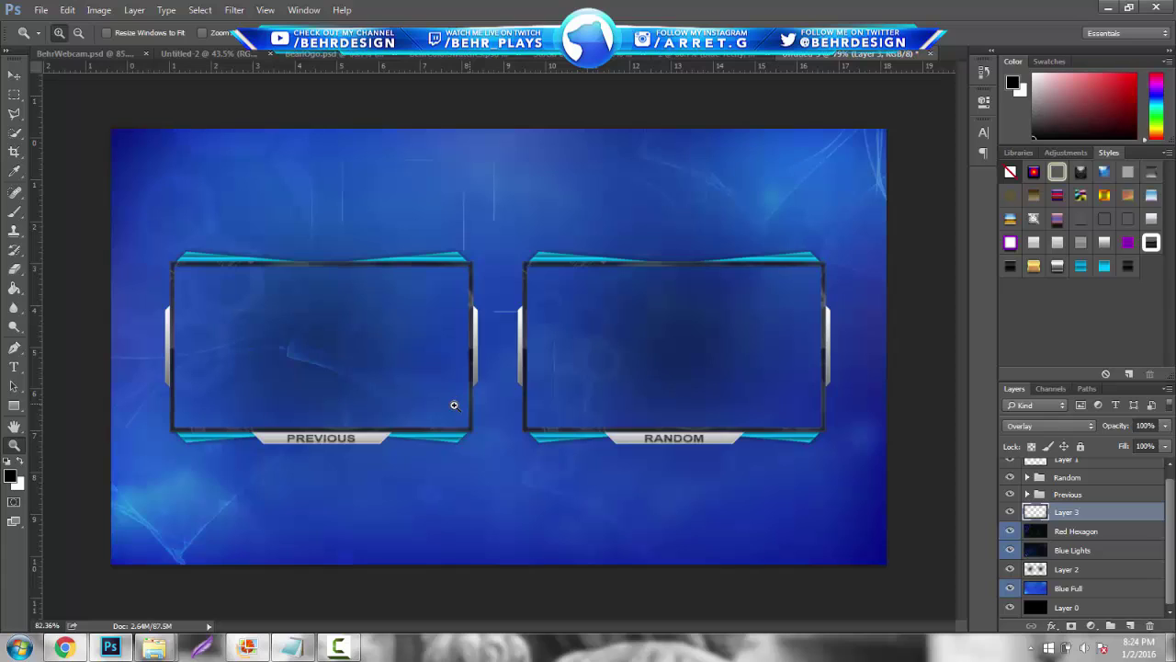
pyautogui.scroll(2, 454, 404)
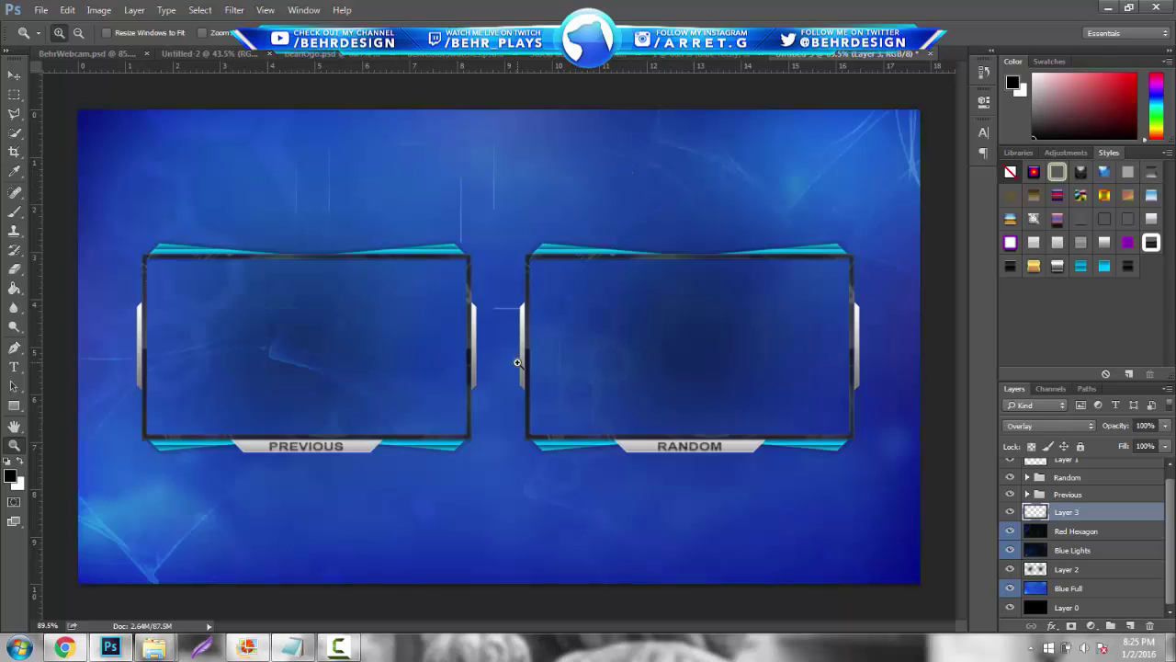
pyautogui.moveTo(517, 362); pyautogui.dragTo(339, 223)
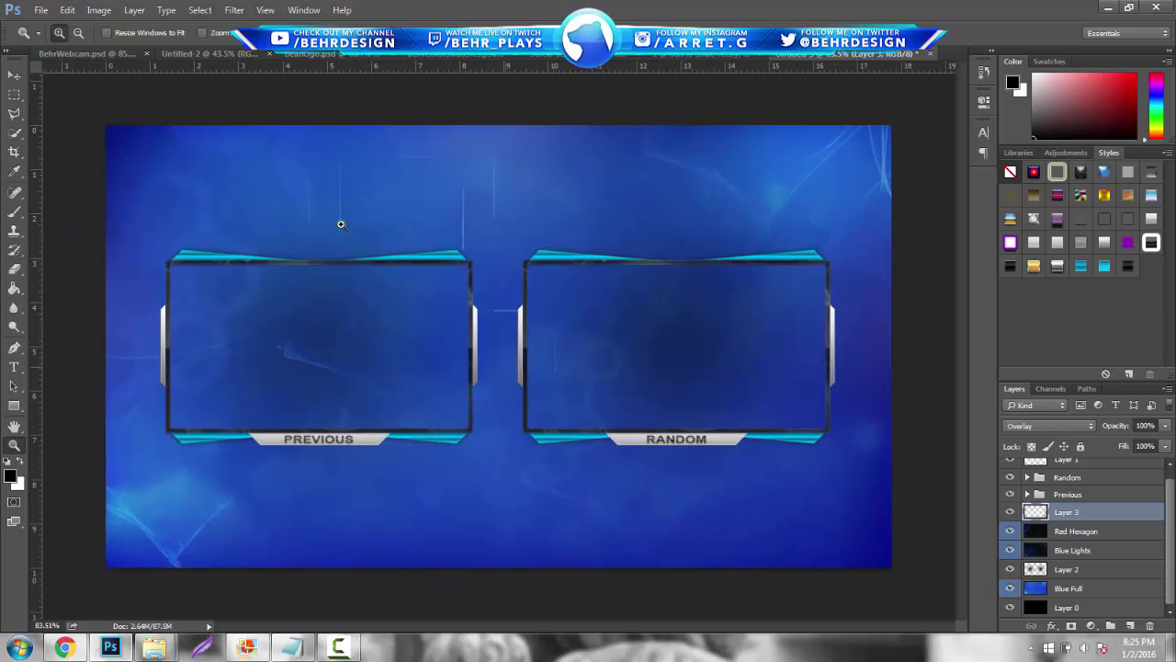
# Save the end screen to the Desktop as a PNG file named Outro.
pyautogui.click(37, 10)
pyautogui.click(128, 175)
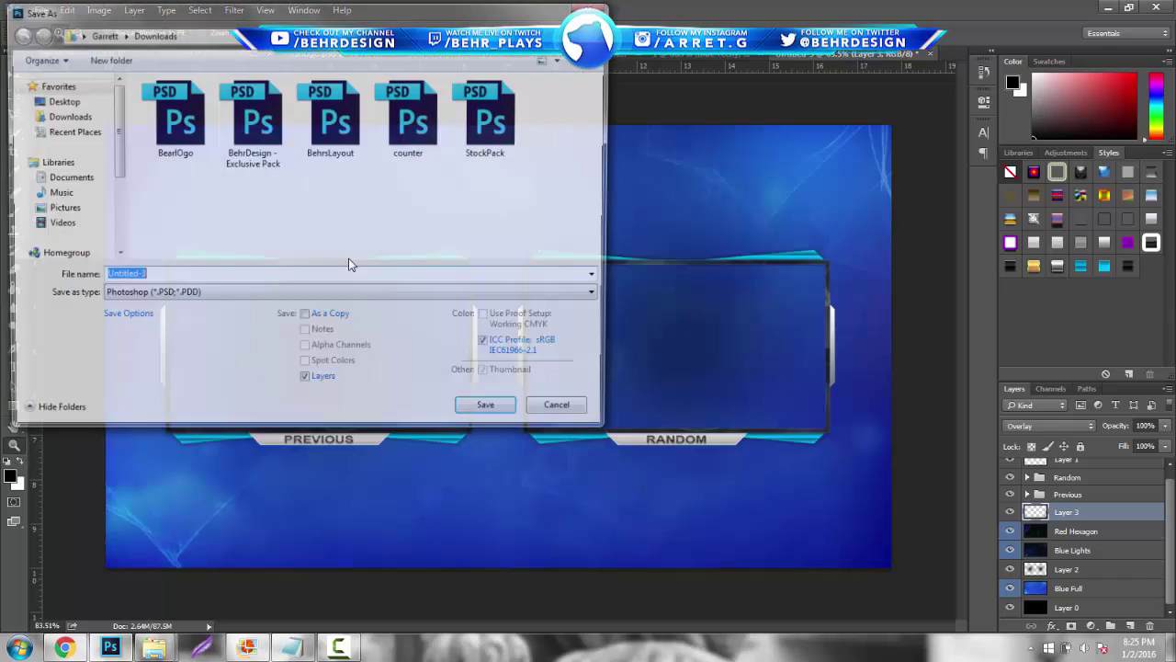
pyautogui.click(349, 292)
pyautogui.click(341, 475)
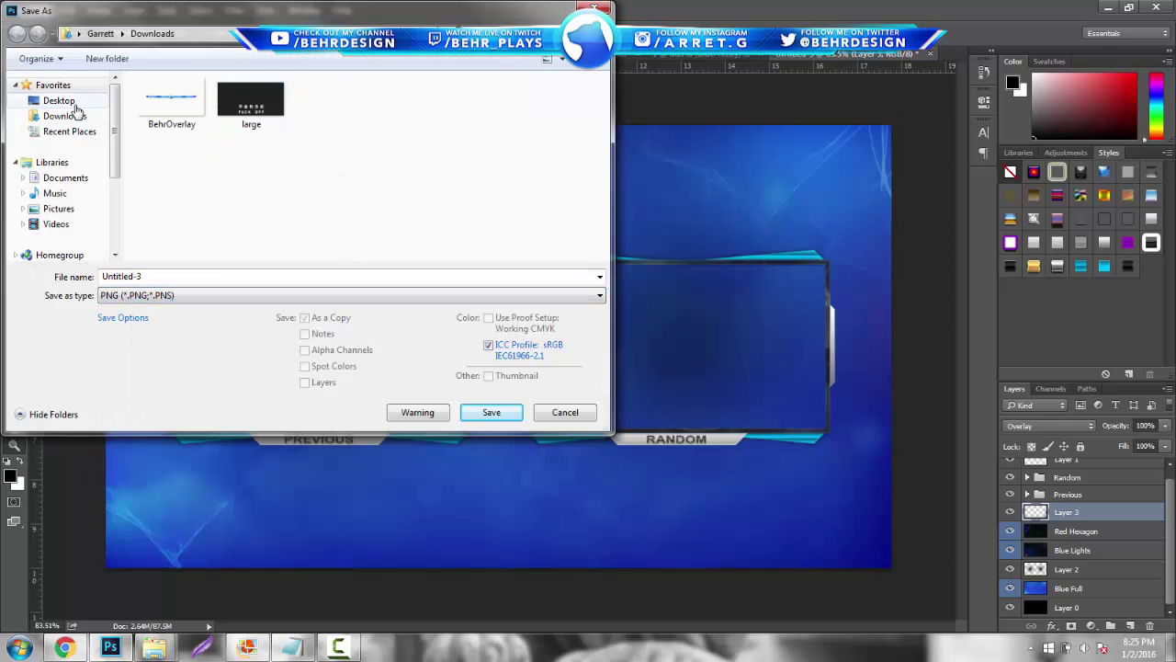
pyautogui.click(59, 101)
pyautogui.click(249, 280)
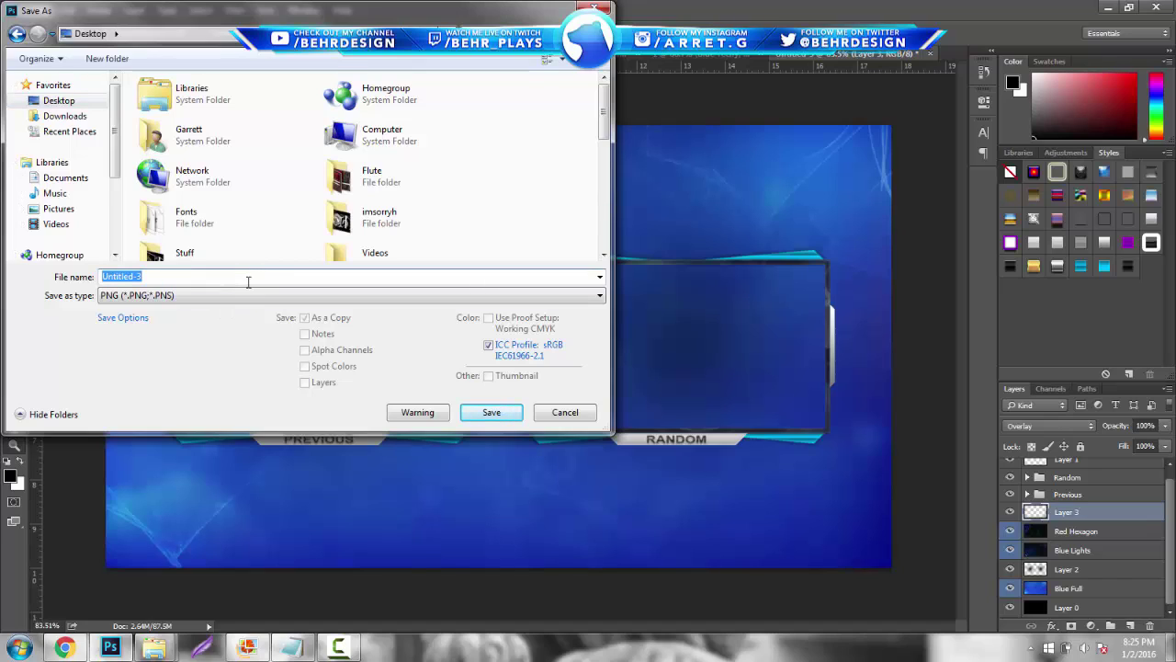
pyautogui.write('Overlay')
pyautogui.press('Return')
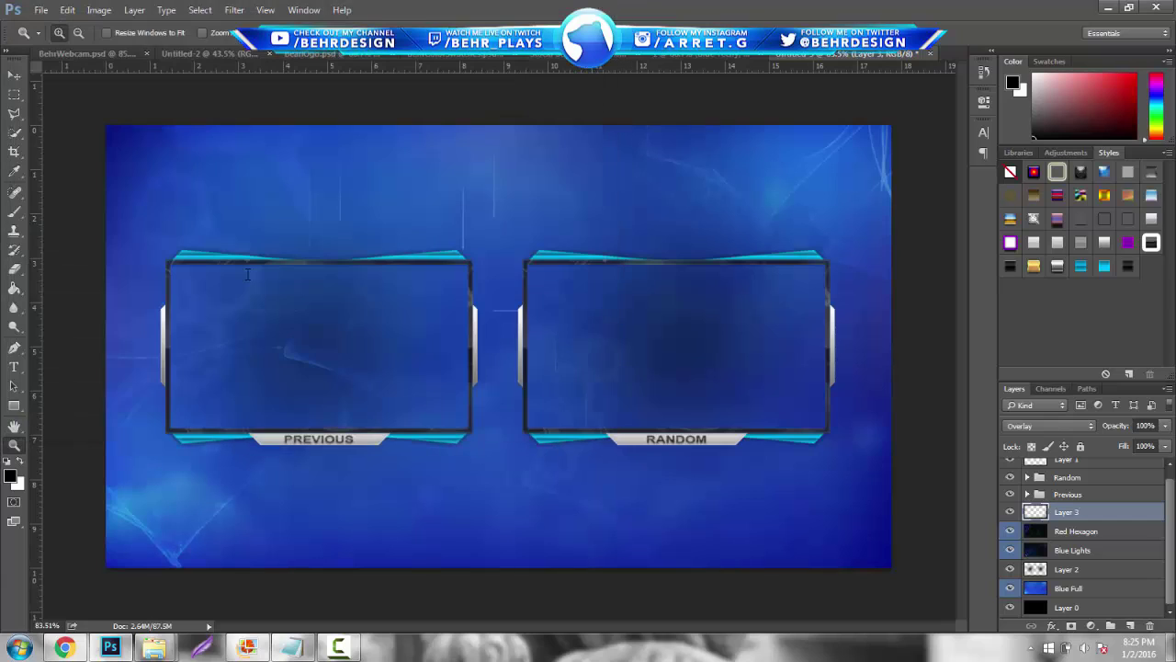
pyautogui.click(41, 10)
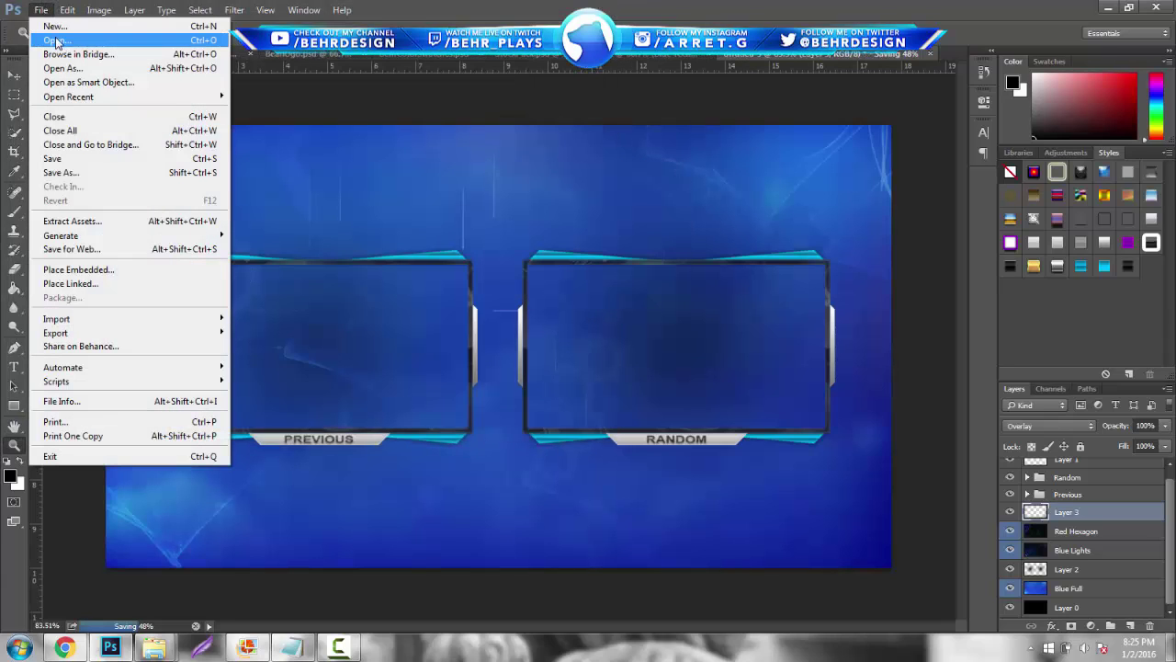
pyautogui.click(45, 10)
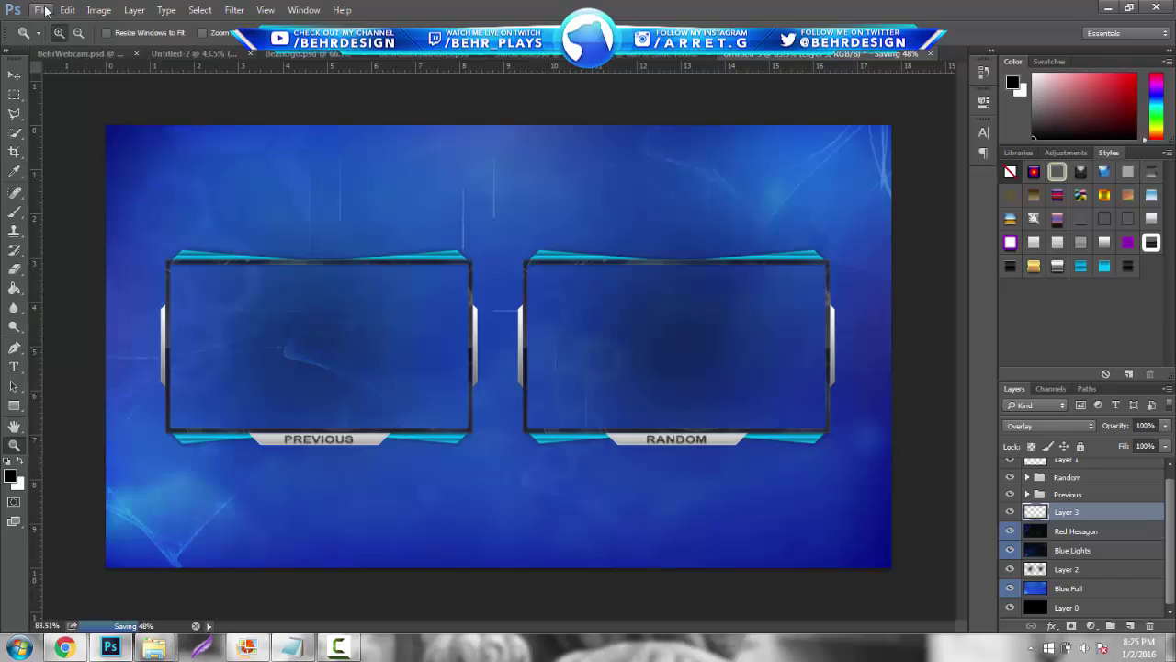
pyautogui.click(17, 75)
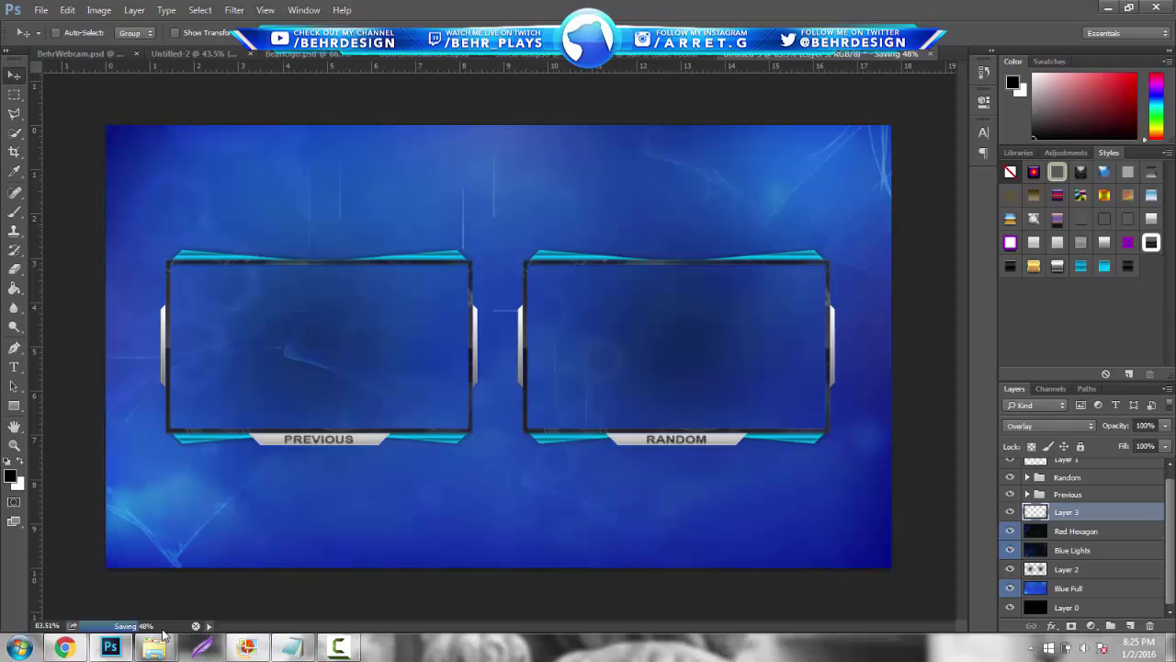
pyautogui.click(41, 10)
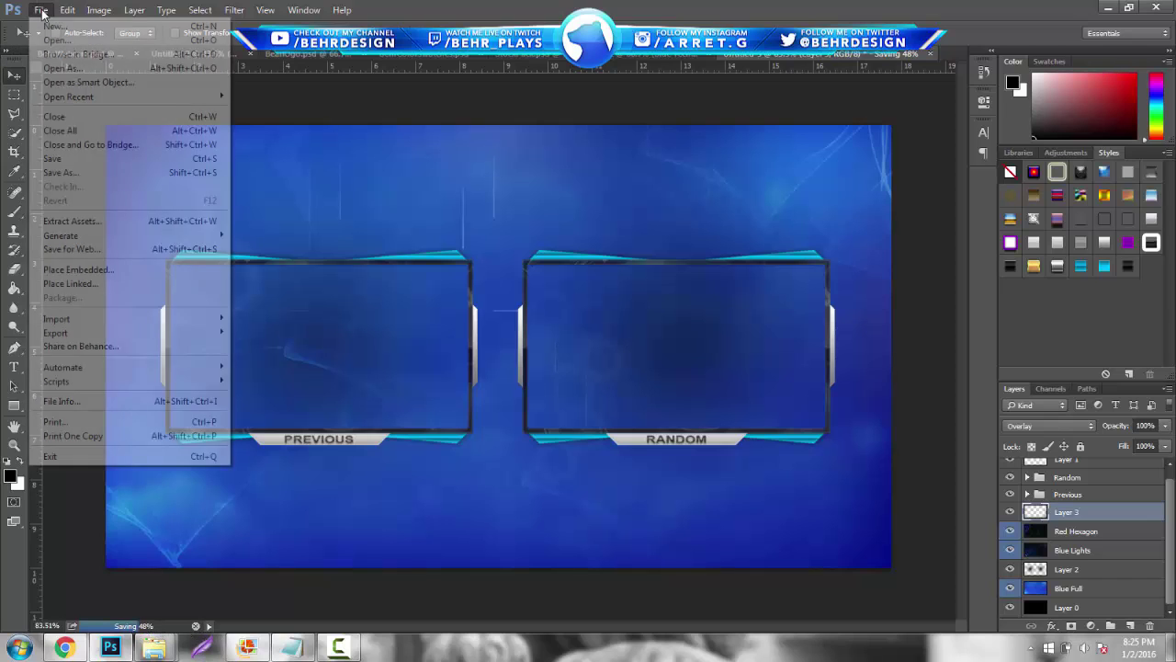
pyautogui.click(51, 26)
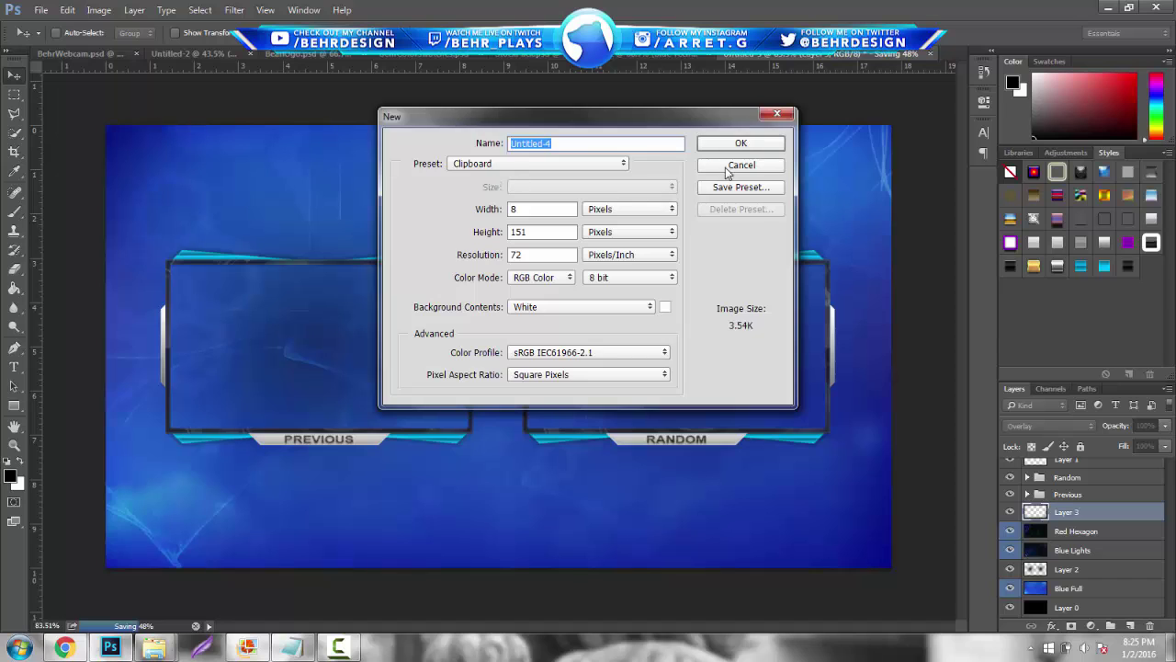
pyautogui.click(732, 170)
# Open the exported Outro.png from the Desktop.
pyautogui.click(41, 10)
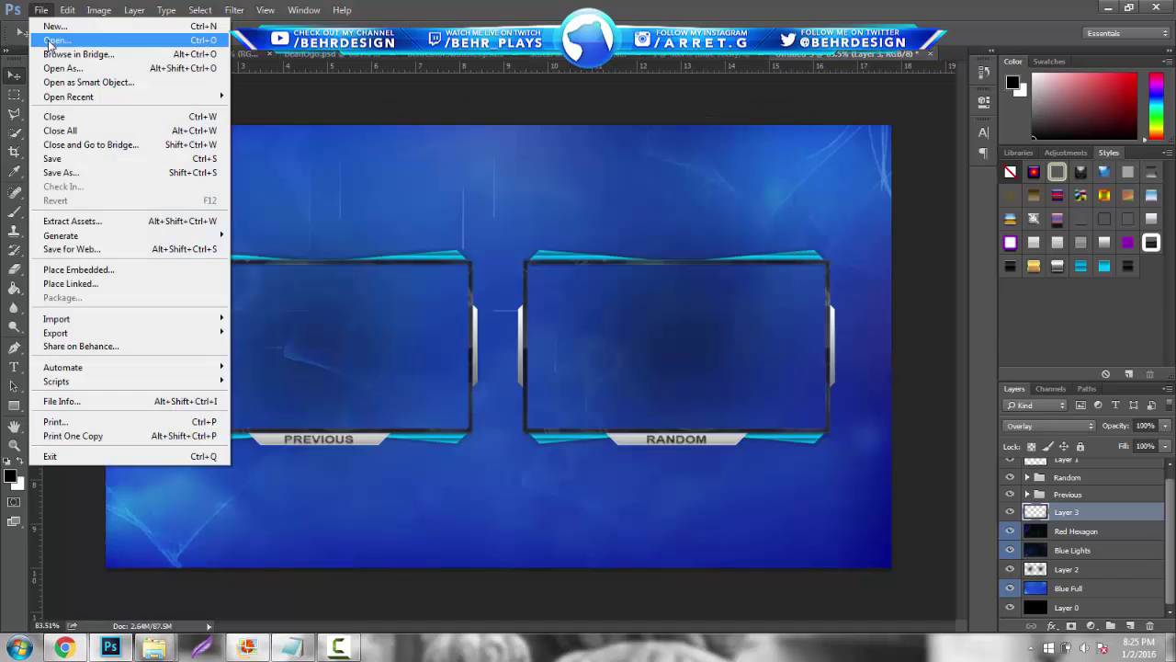
pyautogui.click(51, 25)
pyautogui.write('ov')
pyautogui.press('Down')
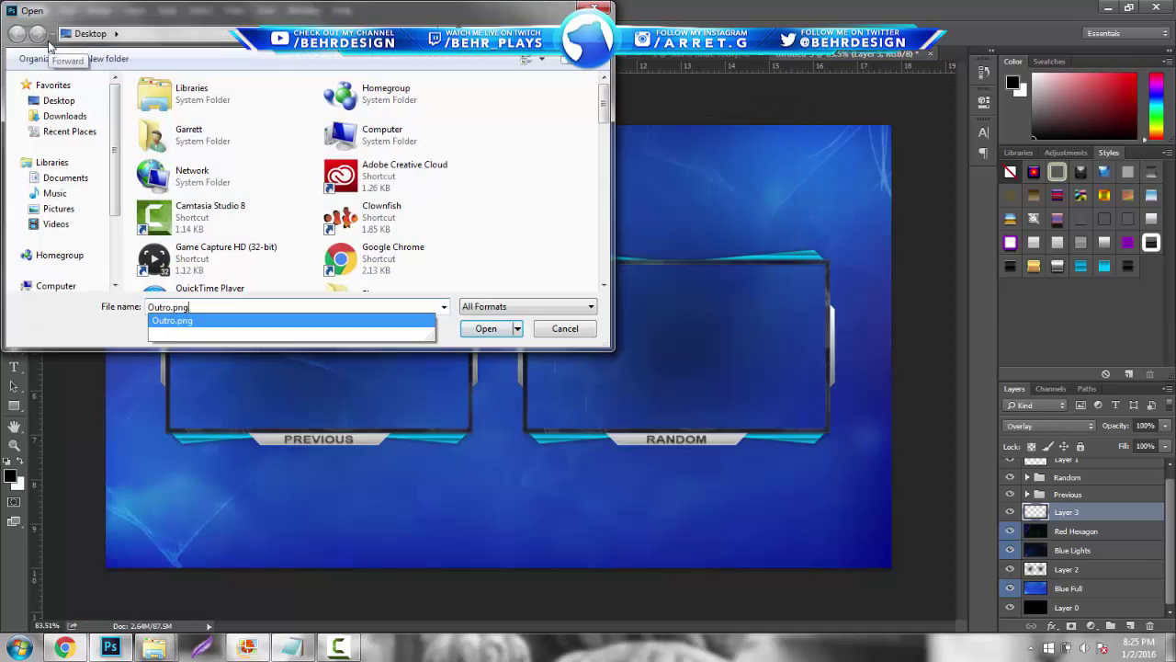
pyautogui.press('Return')
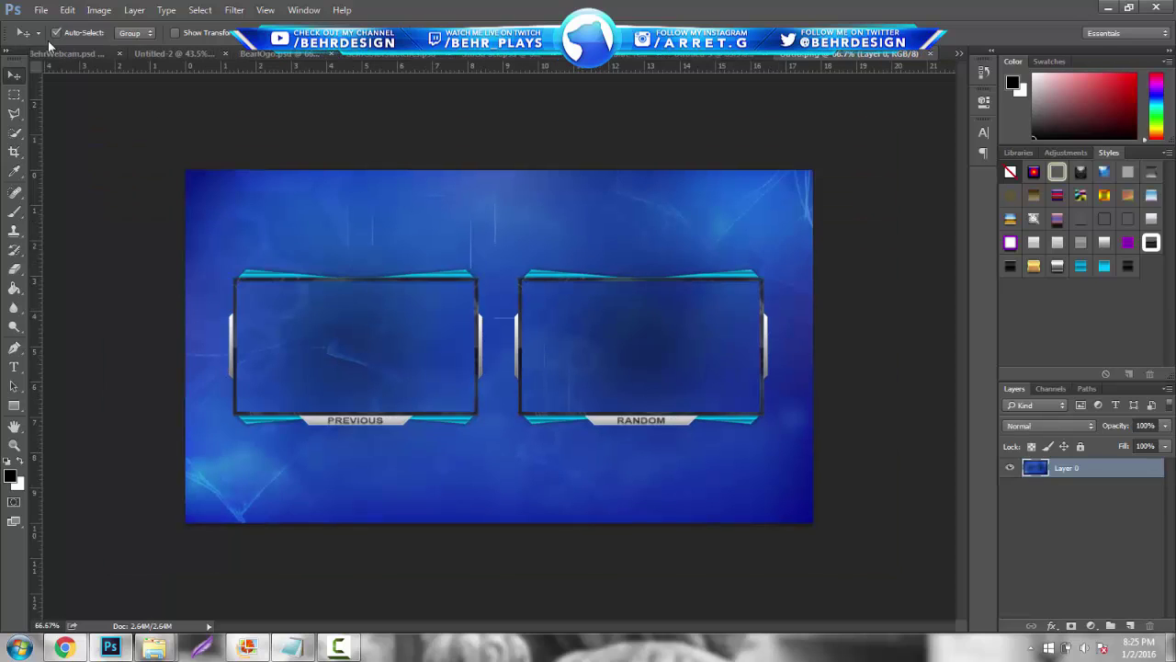
# Duplicate the flattened image layer and apply a Gaussian Blur with a 0.9-pixel radius to the copy.
pyautogui.click(234, 10)
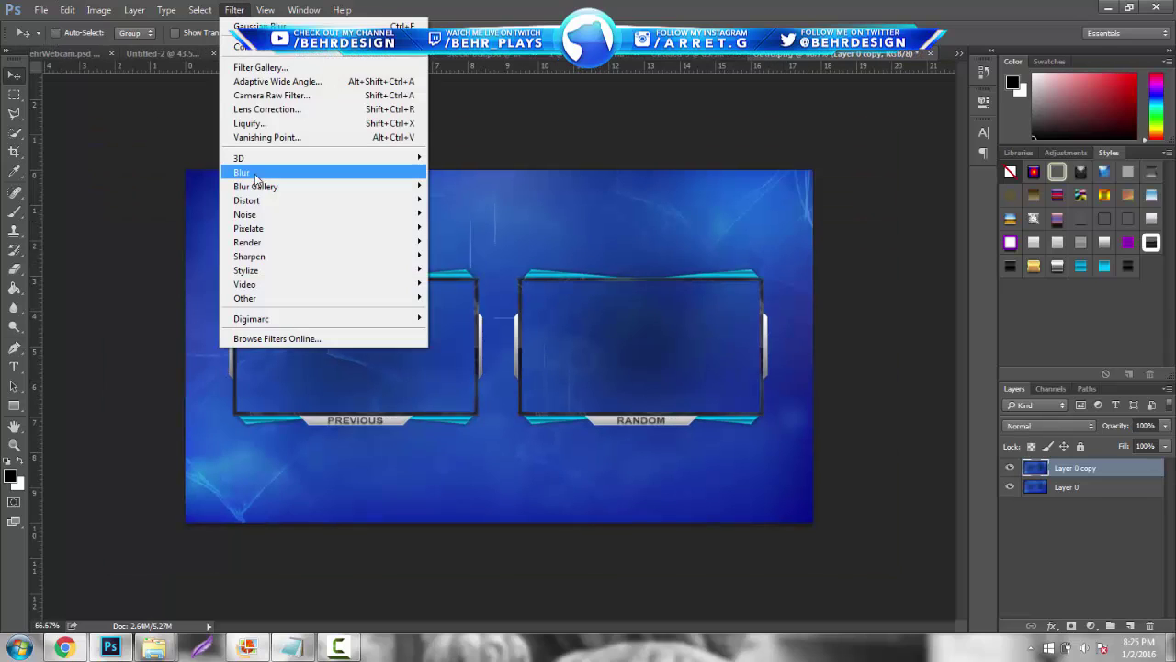
pyautogui.moveTo(261, 174)
pyautogui.click(467, 227)
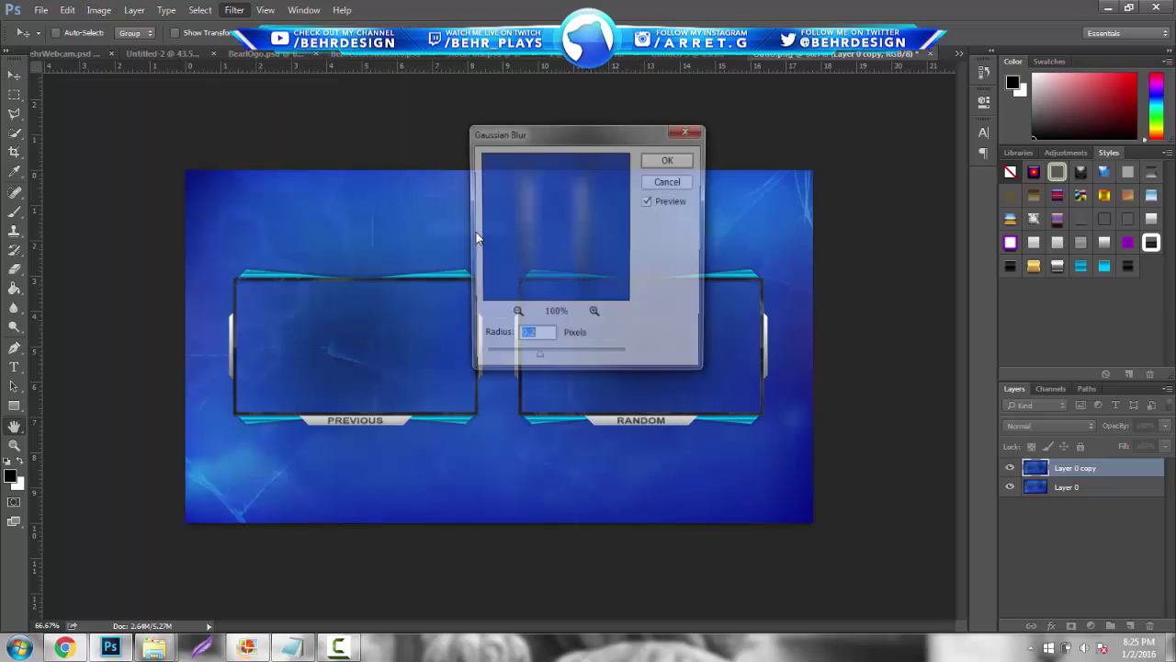
pyautogui.moveTo(498, 356); pyautogui.dragTo(490, 355)
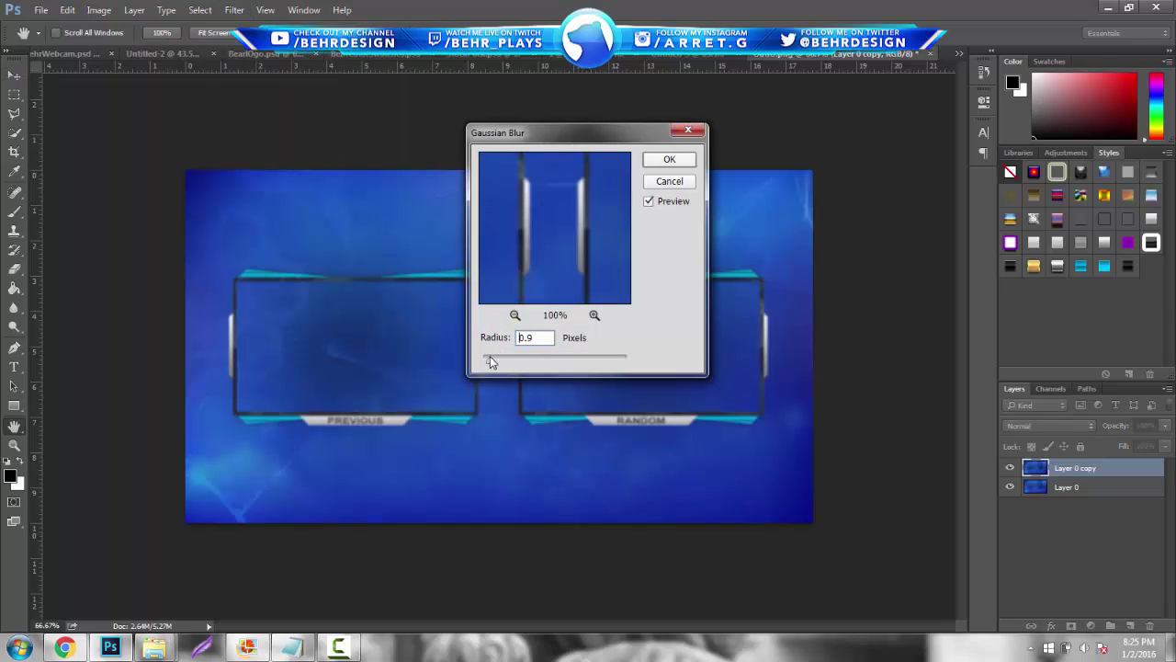
pyautogui.click(669, 159)
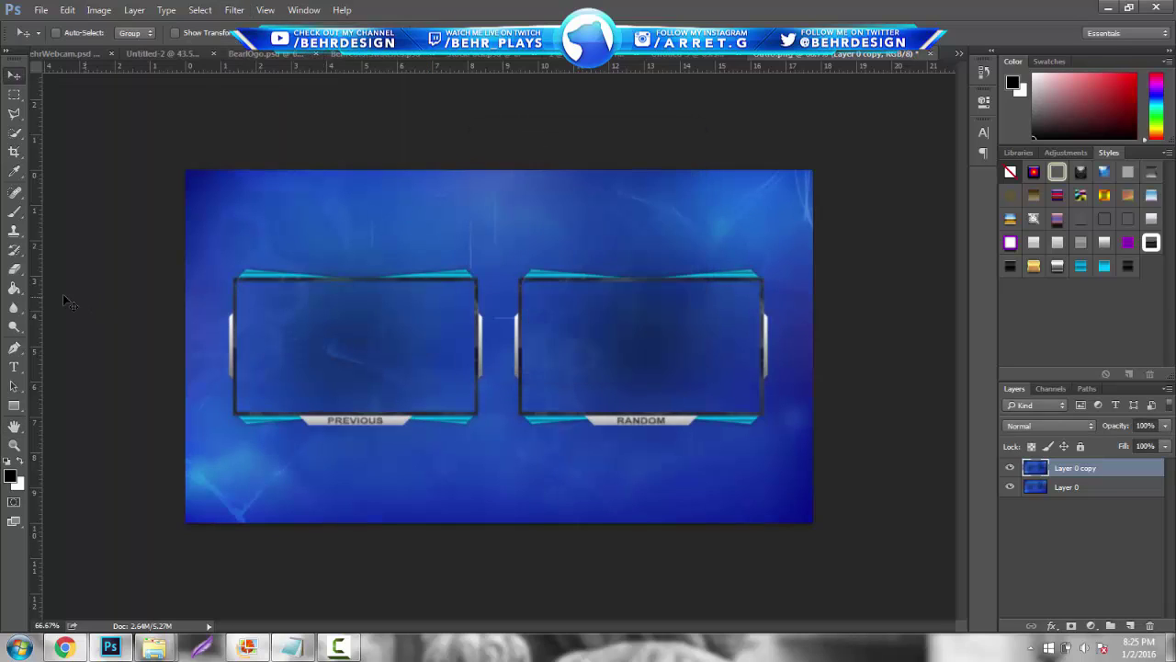
# Erase the blurred copy over the PREVIOUS and RANDOM frames with a large soft eraser, and merge it with the original layer.
pyautogui.click(14, 268)
pyautogui.moveTo(320, 332)
pyautogui.mouseDown()
pyautogui.moveTo(269, 402)
pyautogui.moveTo(367, 409)
pyautogui.moveTo(428, 368)
pyautogui.moveTo(454, 307)
pyautogui.moveTo(575, 390)
pyautogui.moveTo(683, 402)
pyautogui.moveTo(723, 348)
pyautogui.moveTo(598, 281)
pyautogui.mouseUp()
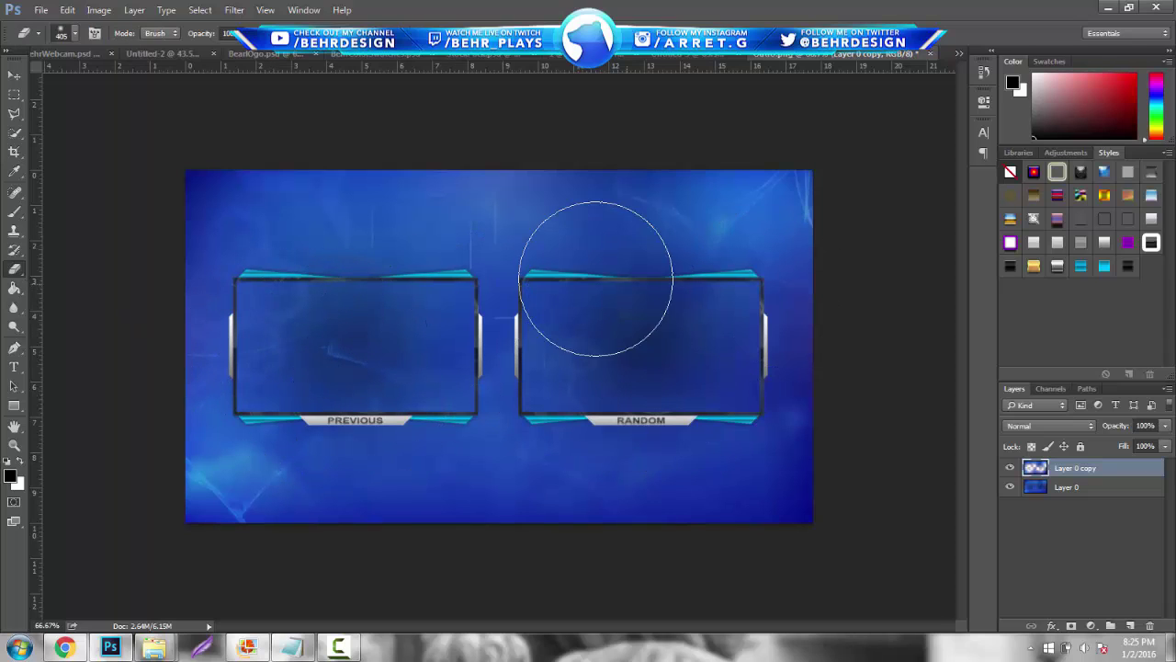
pyautogui.click(14, 445)
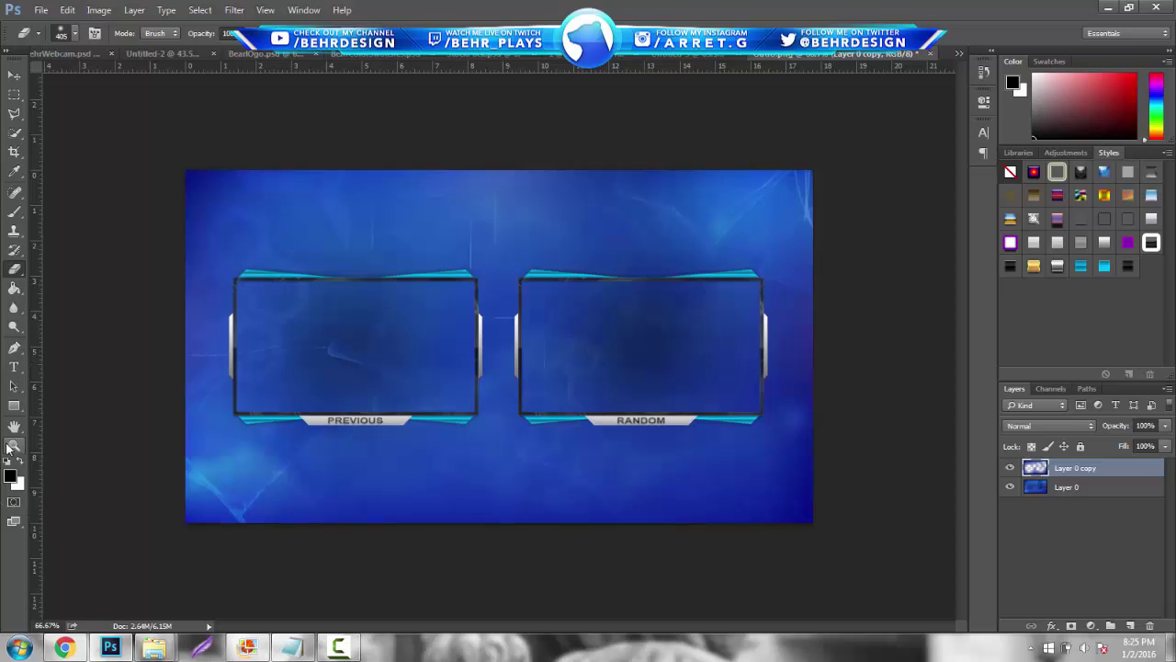
pyautogui.moveTo(371, 352); pyautogui.dragTo(390, 354)
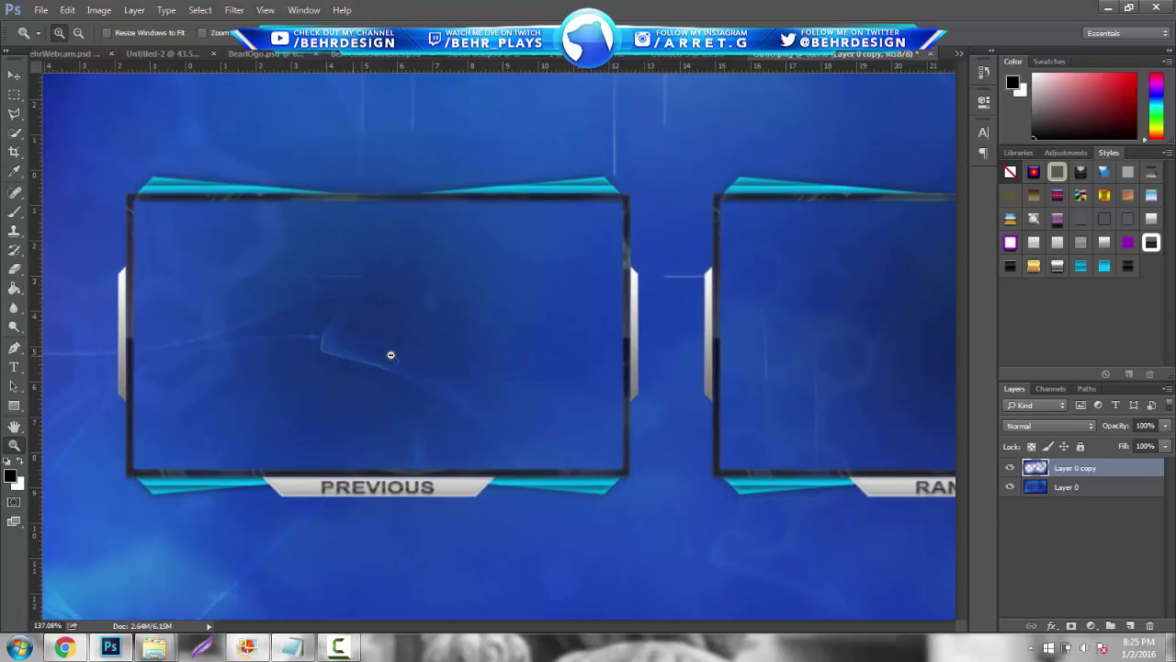
pyautogui.keyDown('shift'); pyautogui.click(1078, 487); pyautogui.keyUp('shift')
pyautogui.rightClick(1078, 487)
pyautogui.click(989, 450)
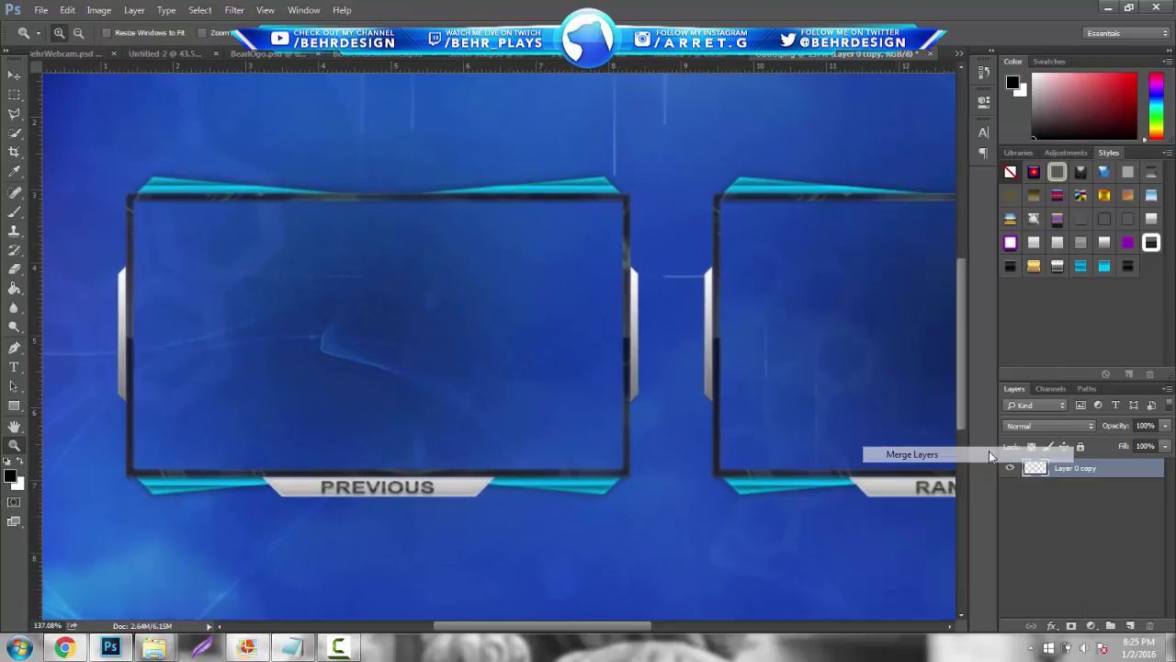
# Draw a white rectangle about 487 by 268 px filling the inside of the PREVIOUS frame.
pyautogui.moveTo(362, 389); pyautogui.dragTo(422, 379)
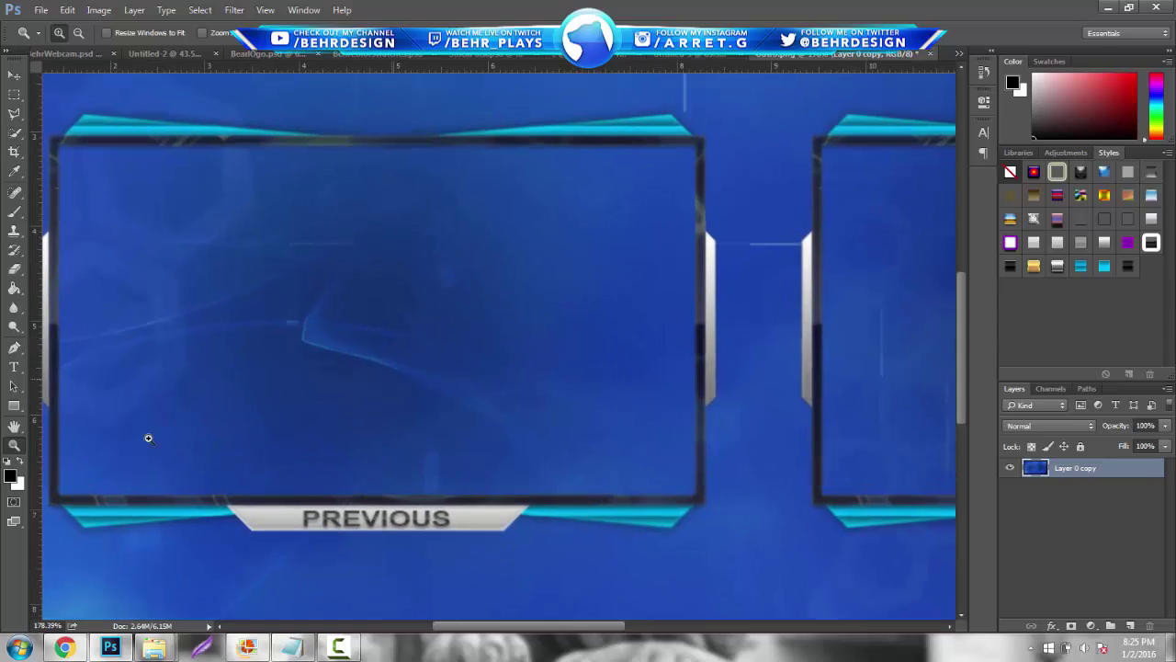
pyautogui.click(20, 463)
pyautogui.click(14, 405)
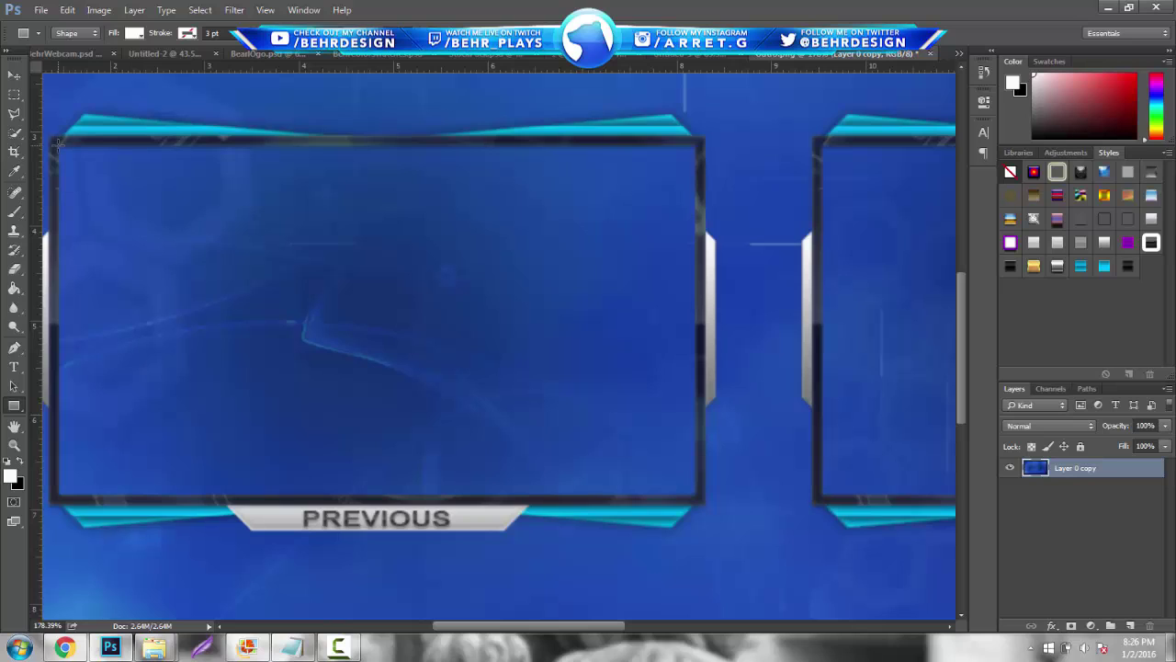
pyautogui.moveTo(57, 144); pyautogui.dragTo(697, 496)
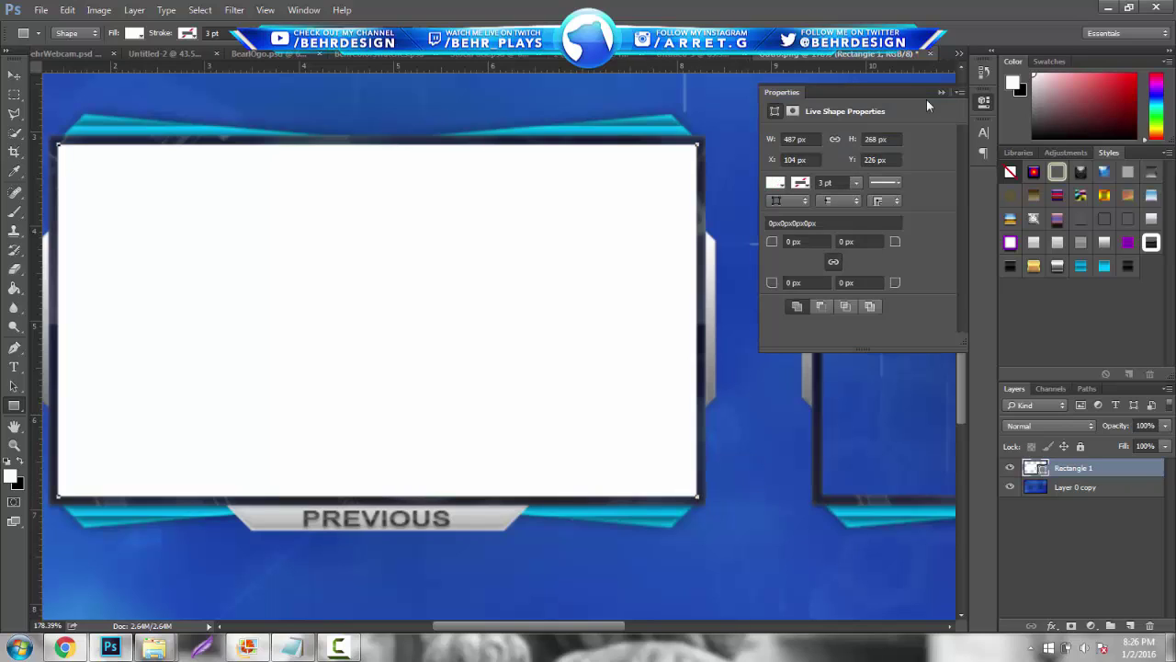
# Select the white rectangle's area and delete it from the Layer 0 copy image inside the PREVIOUS frame, and clear the selection.
pyautogui.click(941, 93)
pyautogui.click(17, 77)
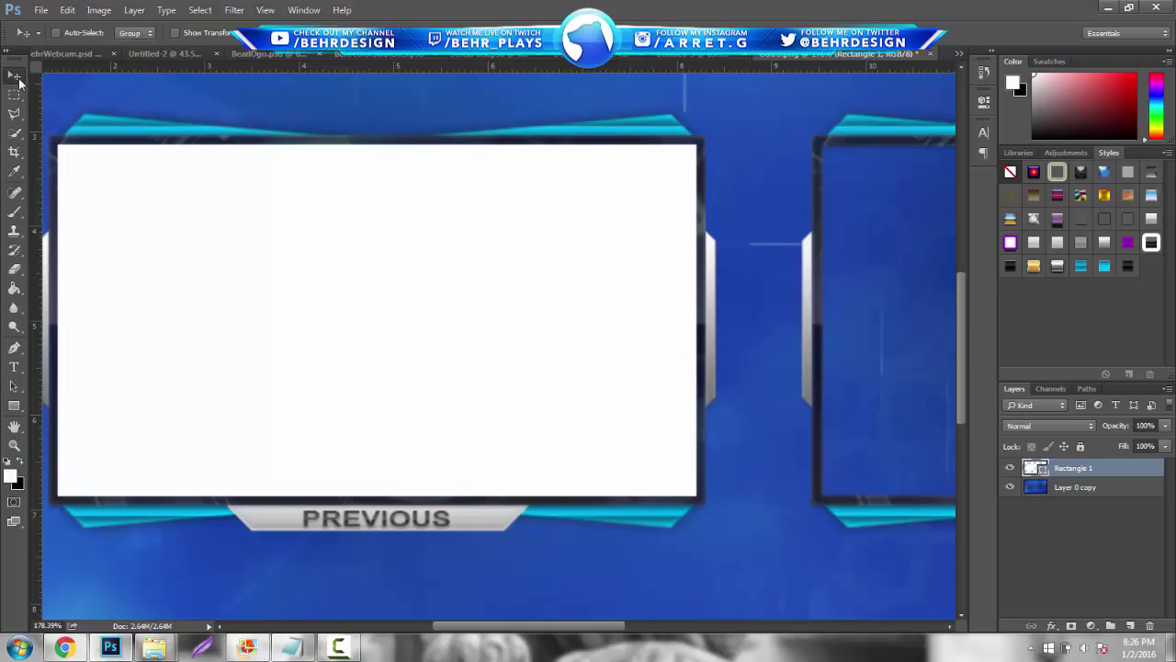
pyautogui.press('ctrl')
pyautogui.keyDown('ctrl'); pyautogui.click(1034, 471); pyautogui.keyUp('ctrl')
pyautogui.click(1060, 489)
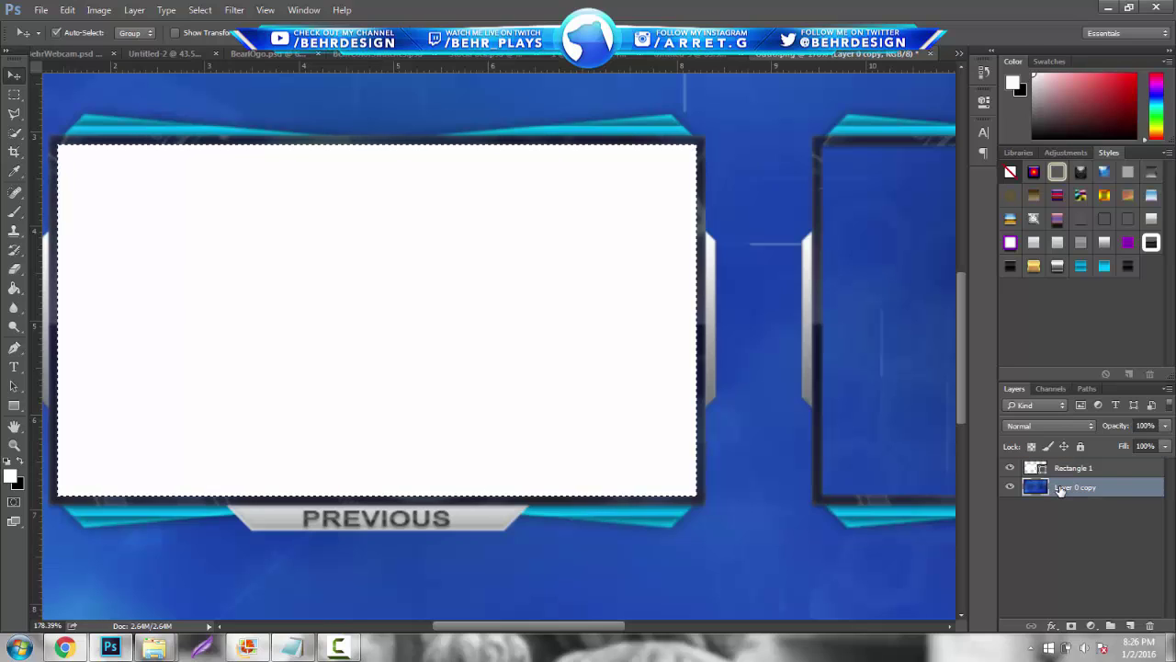
pyautogui.hotkey('ctrl', 'd')
# Move the white rectangle from the PREVIOUS frame so it fills the inside of the RANDOM frame.
pyautogui.click(1068, 469)
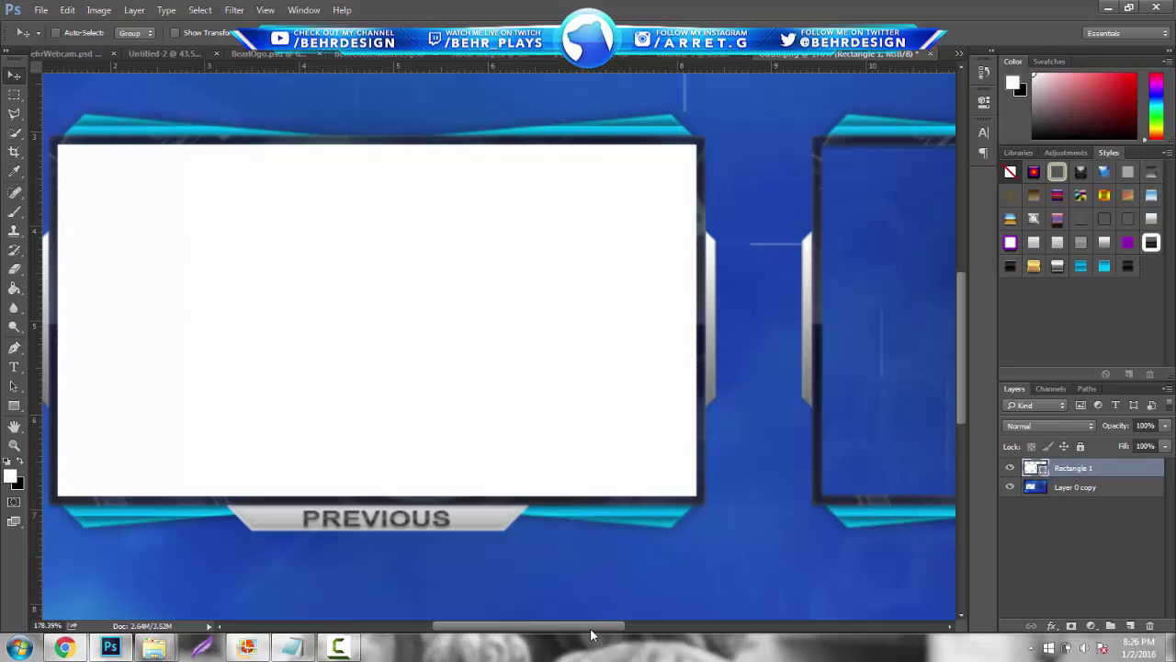
pyautogui.moveTo(597, 633); pyautogui.dragTo(735, 614)
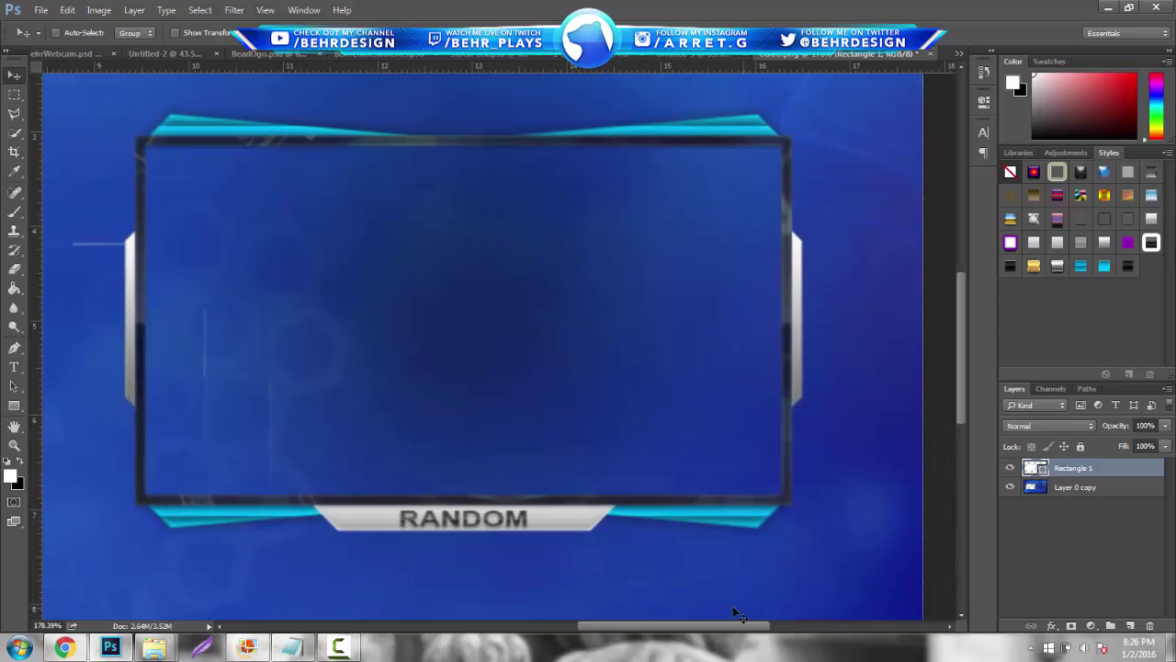
pyautogui.moveTo(570, 460); pyautogui.dragTo(403, 472)
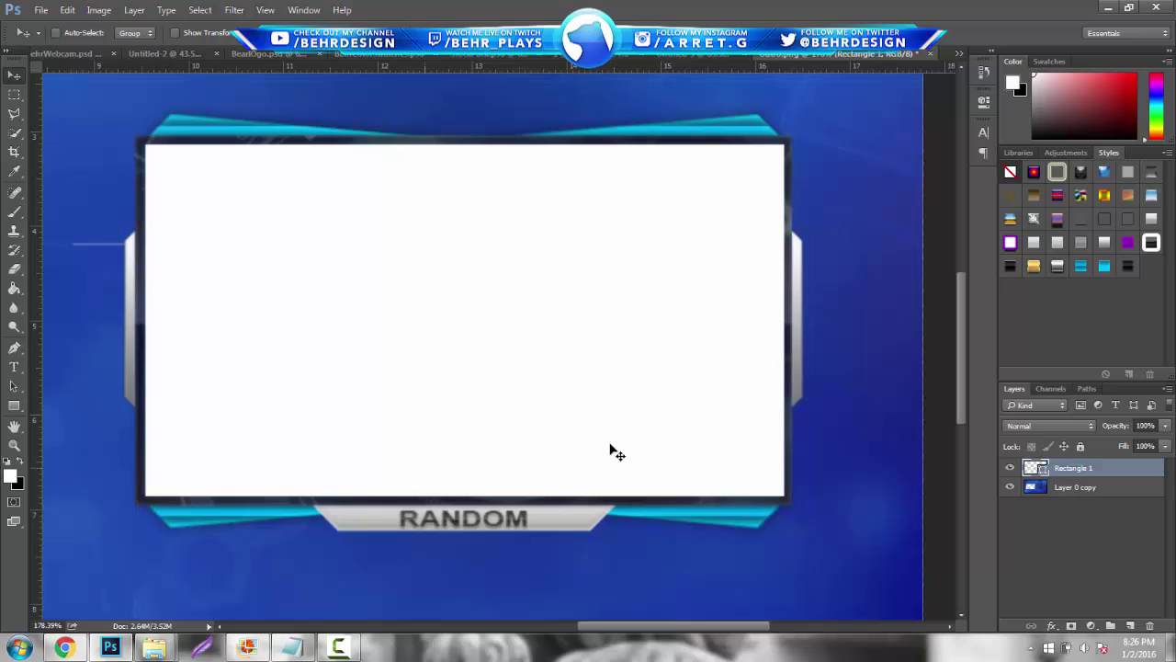
# Select the moved rectangle's area and delete it from Layer 0 copy inside the RANDOM frame, and clear the selection.
pyautogui.keyDown('ctrl'); pyautogui.click(1035, 469); pyautogui.keyUp('ctrl')
pyautogui.click(1077, 487)
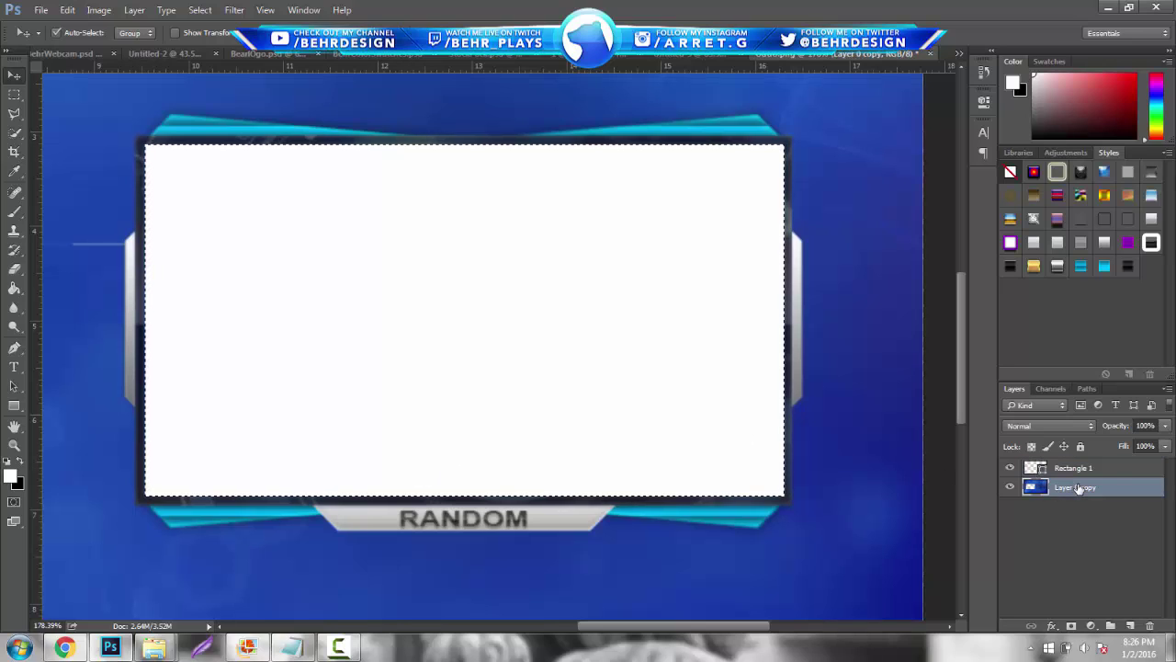
pyautogui.press('Delete')
pyautogui.hotkey('ctrl', 'd')
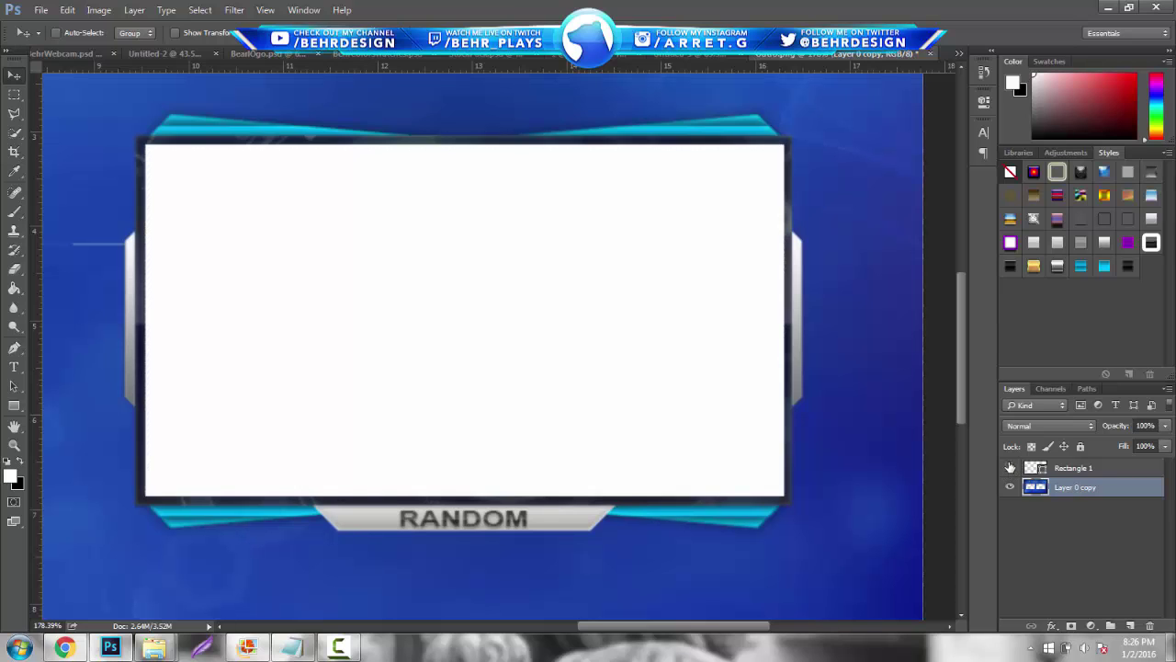
# Hide the Rectangle 1 layer and duplicate the Layer 0 copy layer with its two cut-out frames.
pyautogui.click(1010, 468)
pyautogui.click(13, 445)
pyautogui.moveTo(439, 334); pyautogui.dragTo(333, 329)
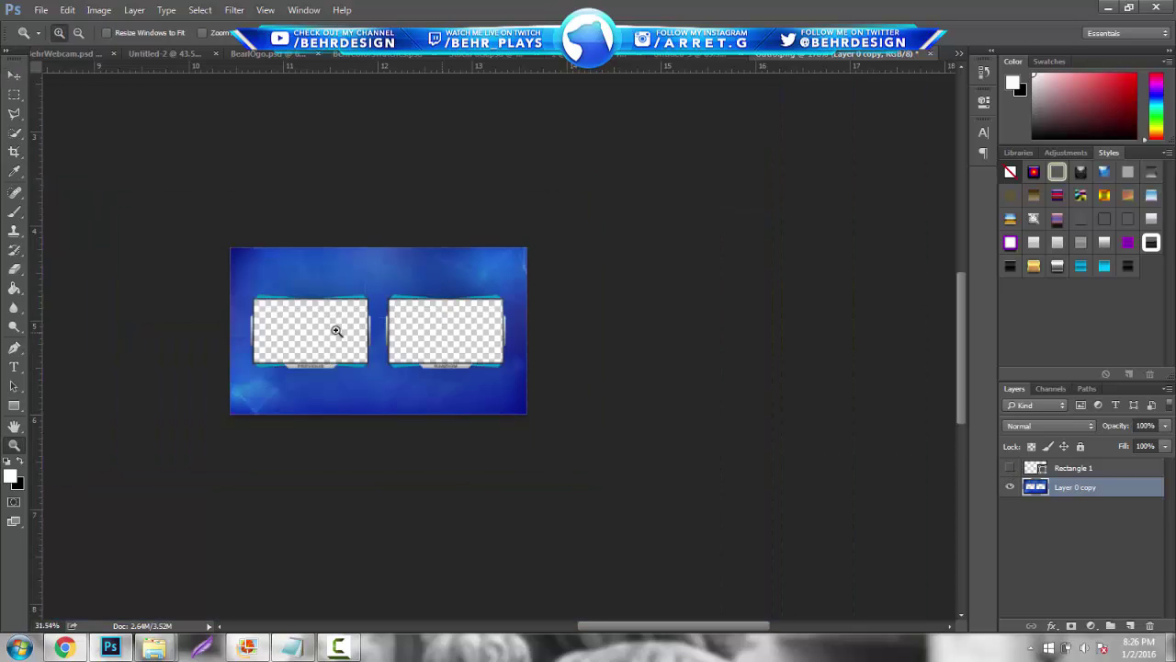
pyautogui.moveTo(428, 354); pyautogui.dragTo(892, 371)
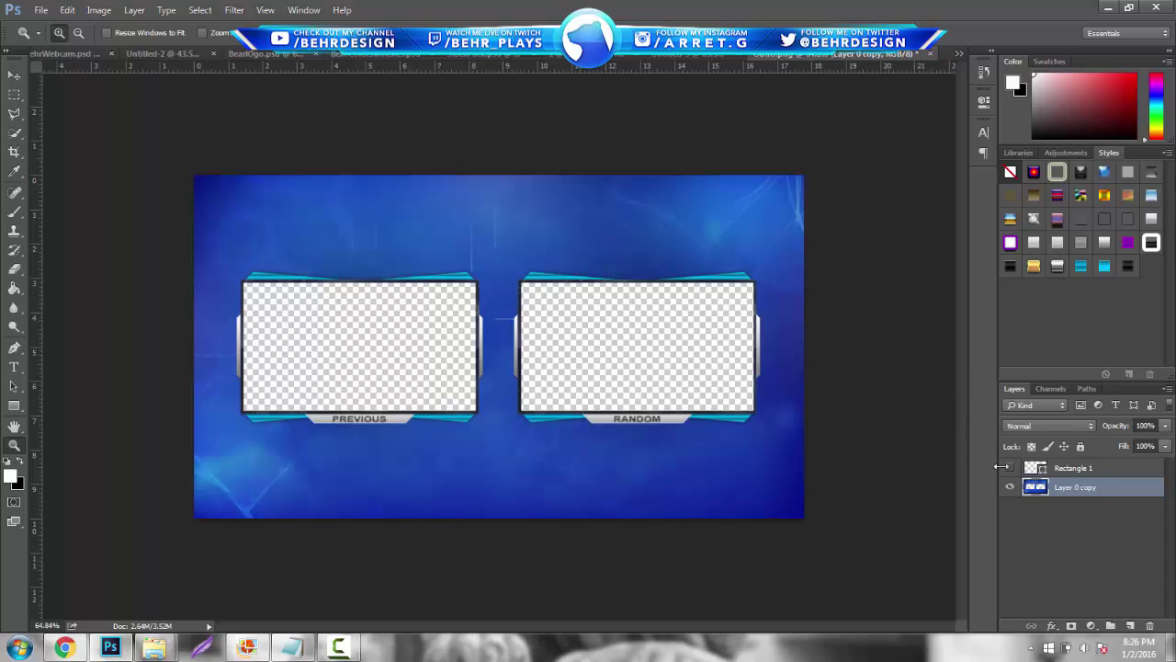
pyautogui.hotkey('ctrl', 'j')
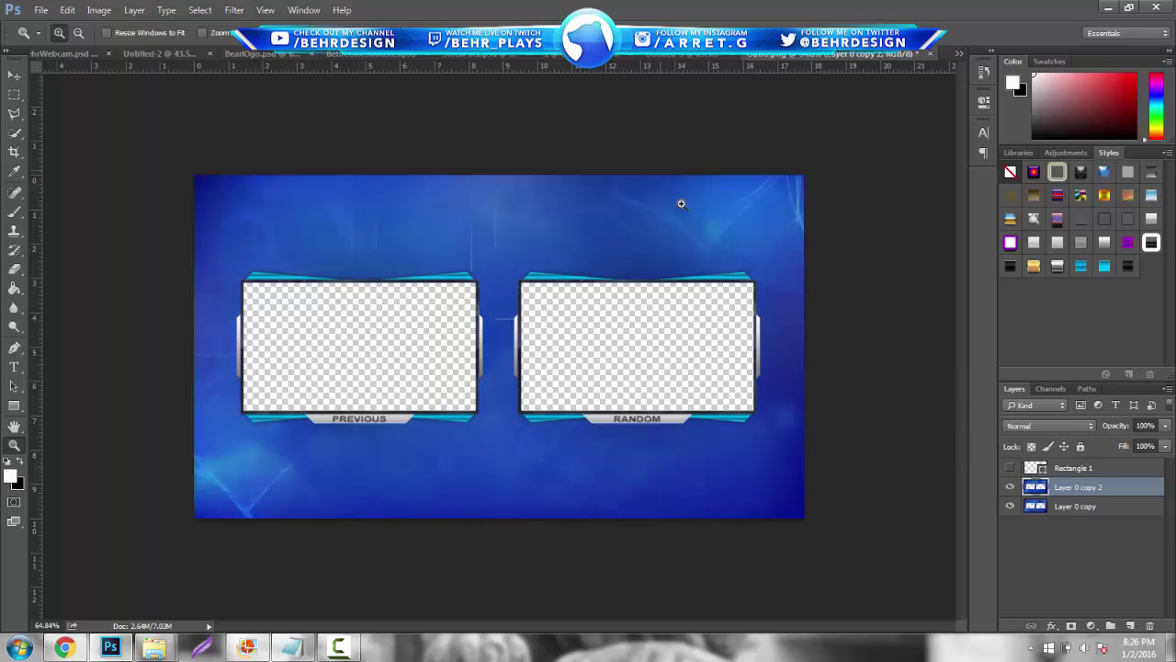
pyautogui.click(234, 10)
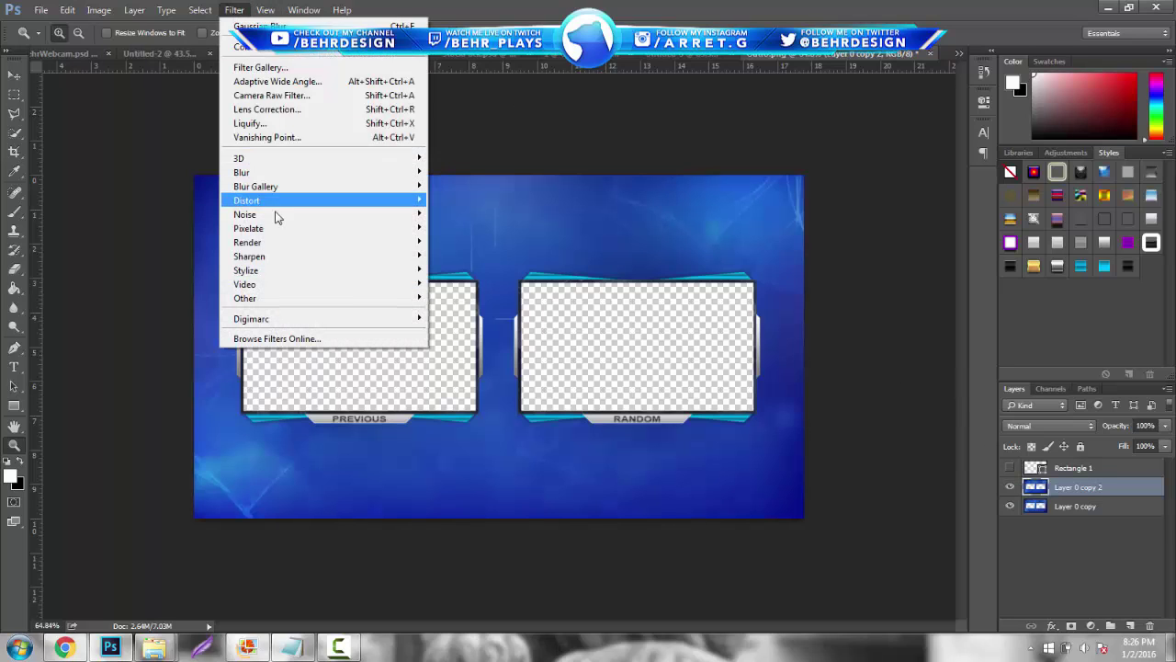
pyautogui.moveTo(284, 244)
pyautogui.moveTo(409, 213)
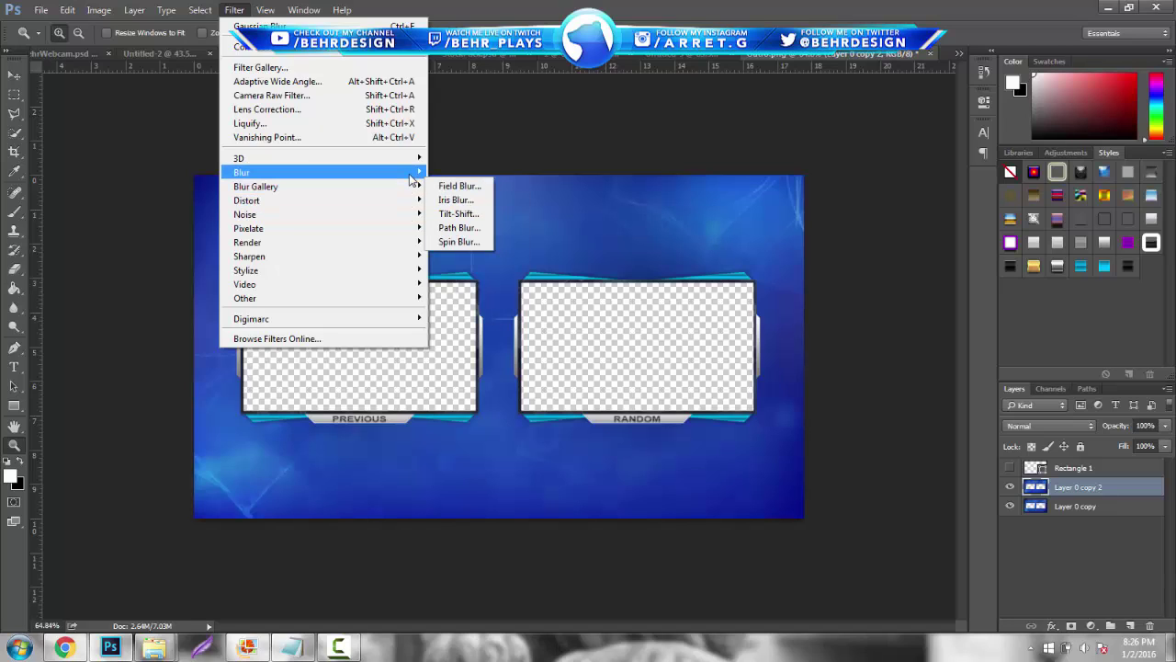
pyautogui.moveTo(410, 176)
pyautogui.click(886, 424)
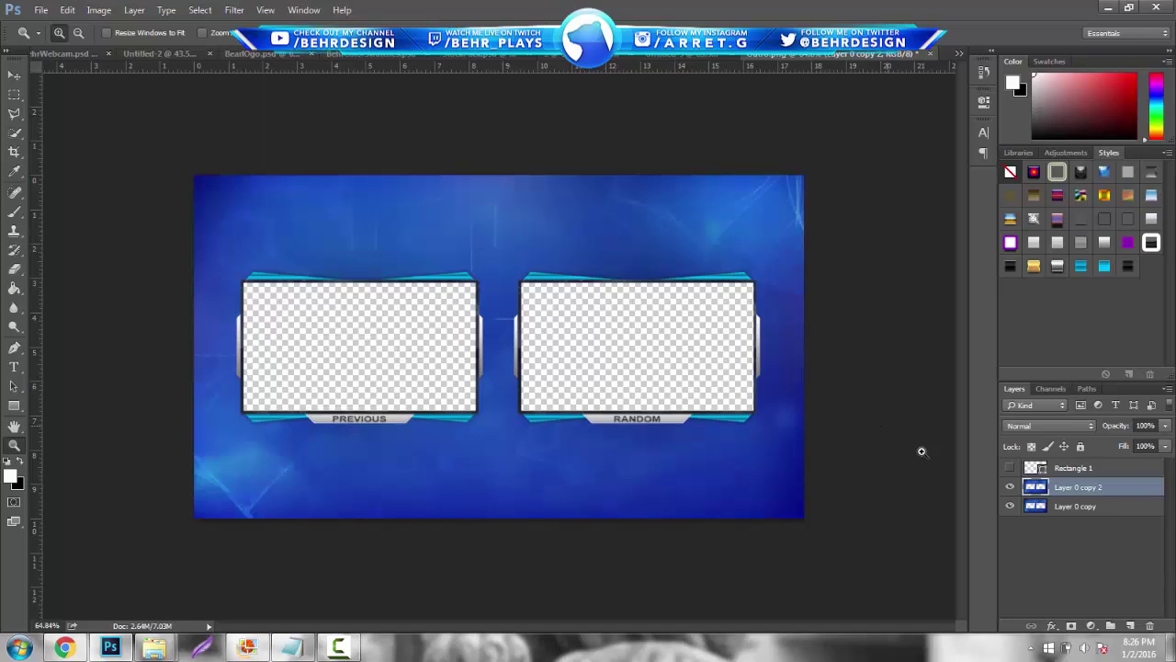
# Add a new layer above the duplicate and darken the image's four corners with a soft 498 px black brush at 0% hardness.
pyautogui.click(1131, 625)
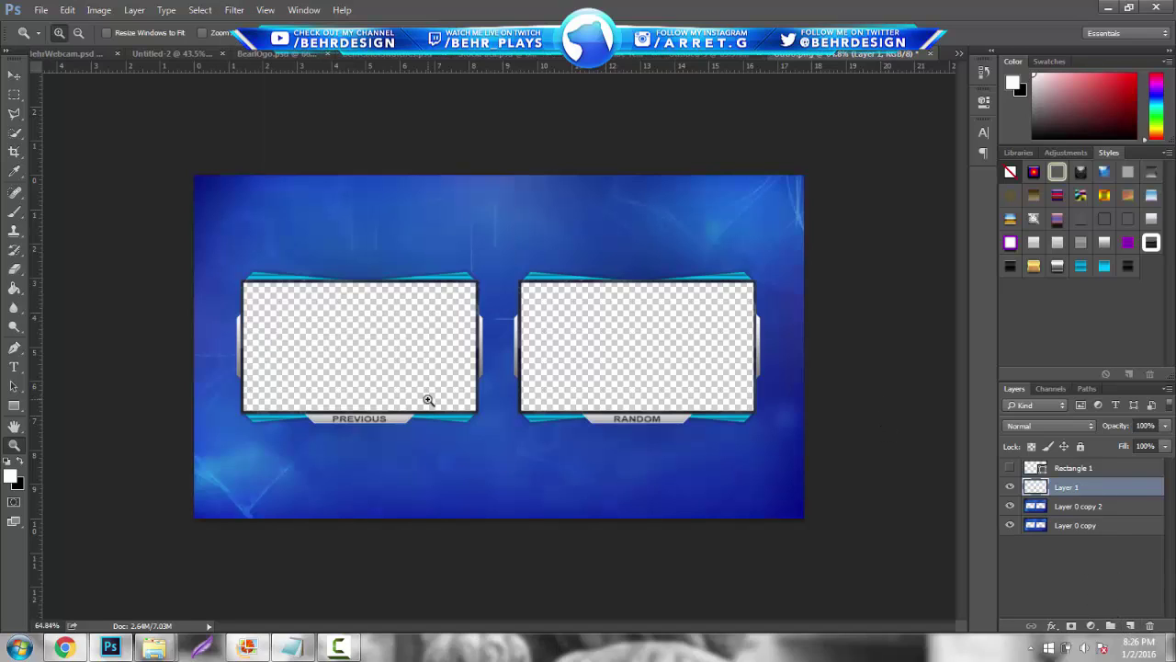
pyautogui.click(20, 460)
pyautogui.click(14, 211)
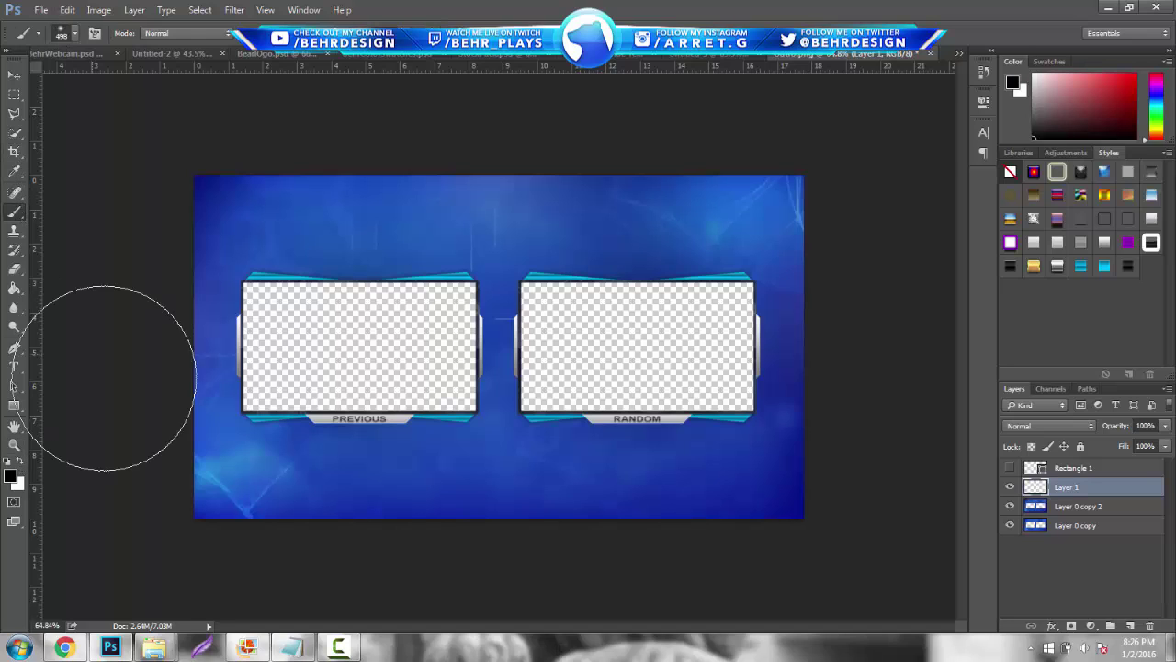
pyautogui.click(74, 34)
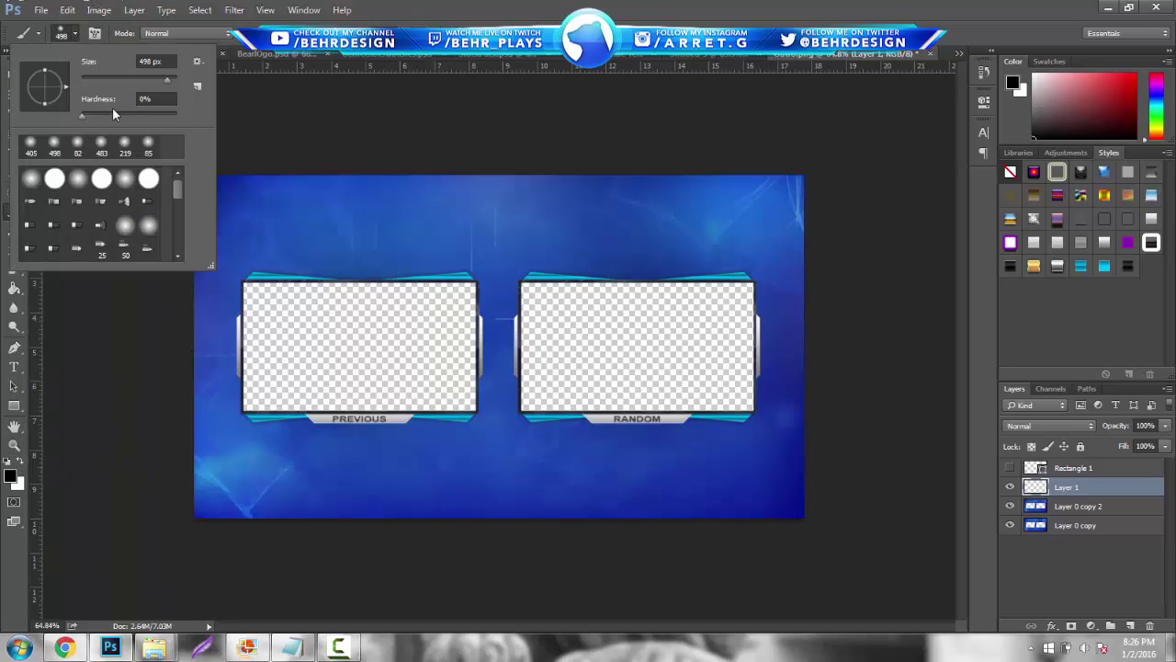
pyautogui.click(180, 554)
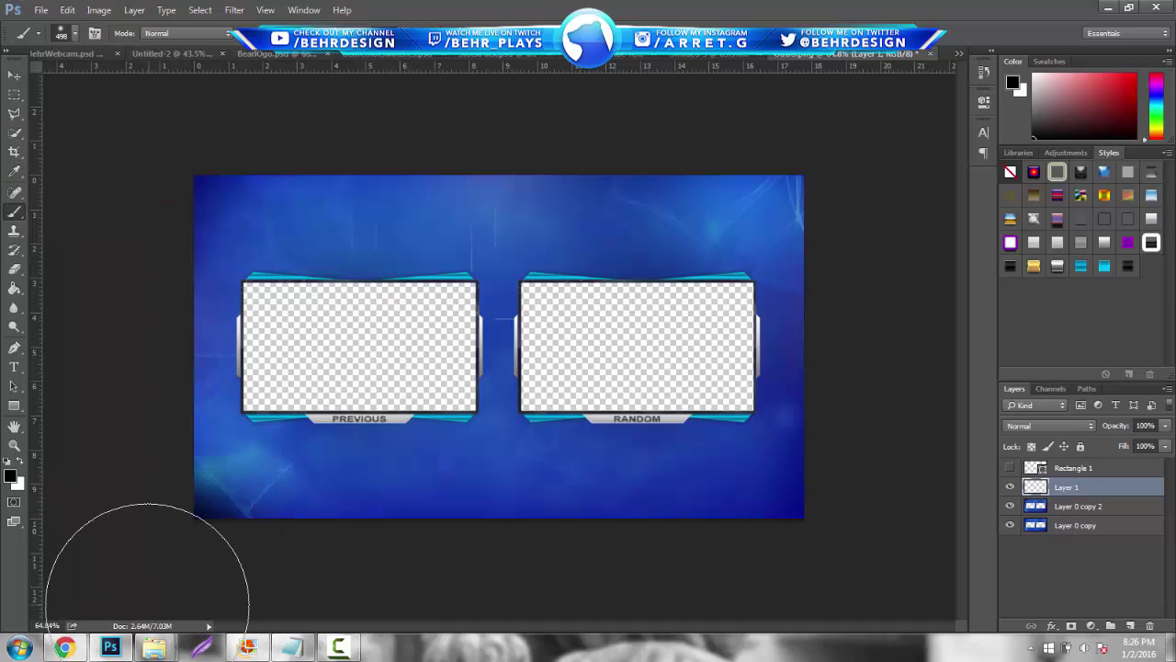
pyautogui.click(138, 564)
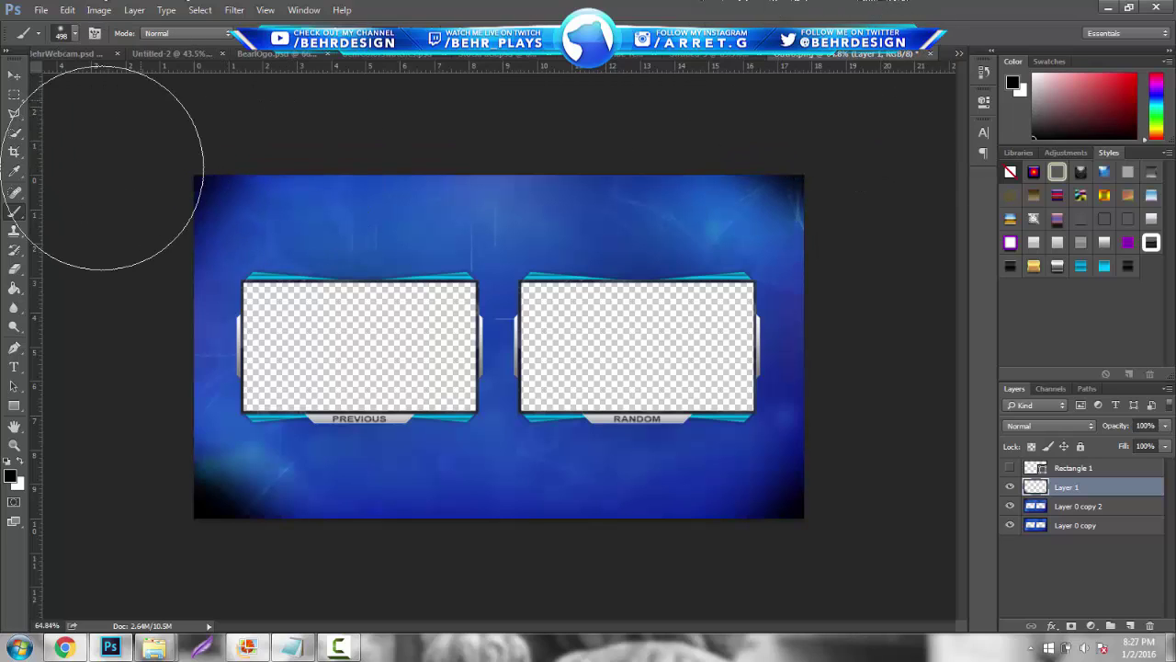
# Lower the opacity of the painted corner-shading layer to 6%.
pyautogui.click(1165, 426)
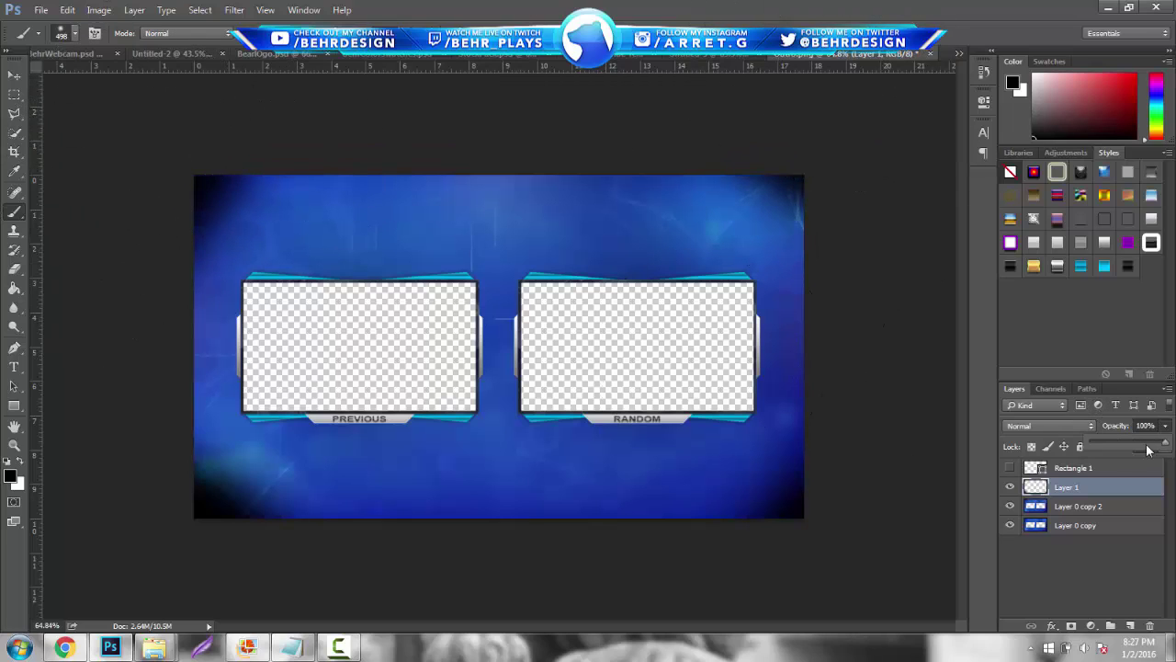
pyautogui.moveTo(1135, 444); pyautogui.dragTo(1095, 445)
pyautogui.click(14, 445)
pyautogui.moveTo(486, 356); pyautogui.dragTo(552, 352)
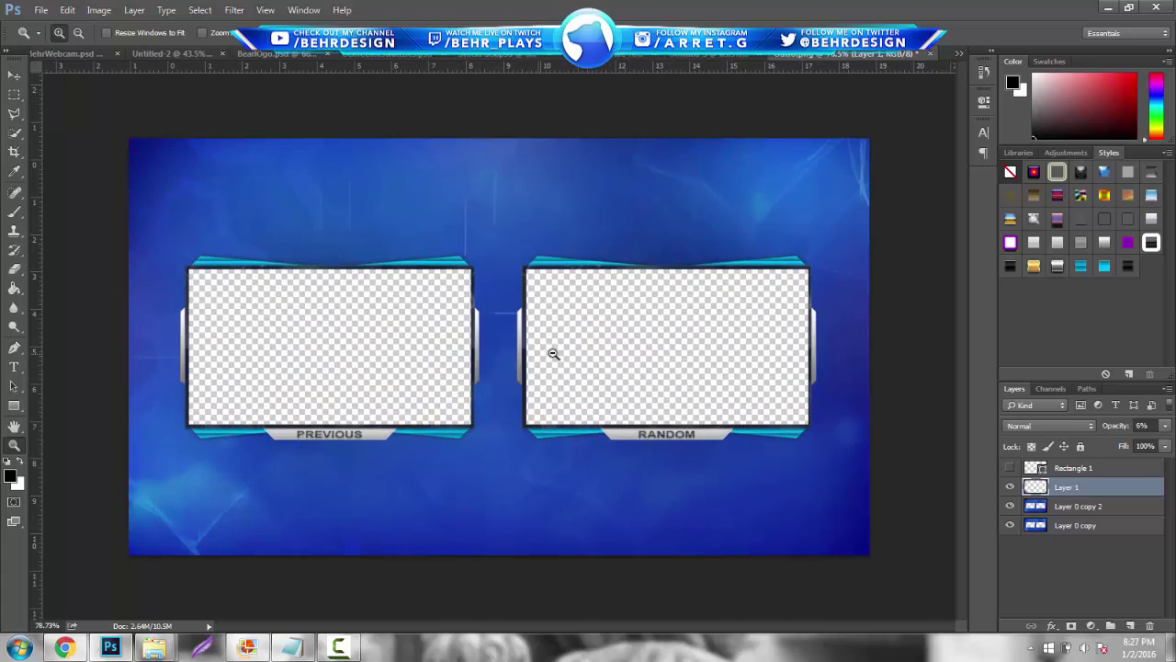
# Save the image to the Desktop as a PNG named OutroFinal with smallest compression and no interlacing.
pyautogui.click(41, 11)
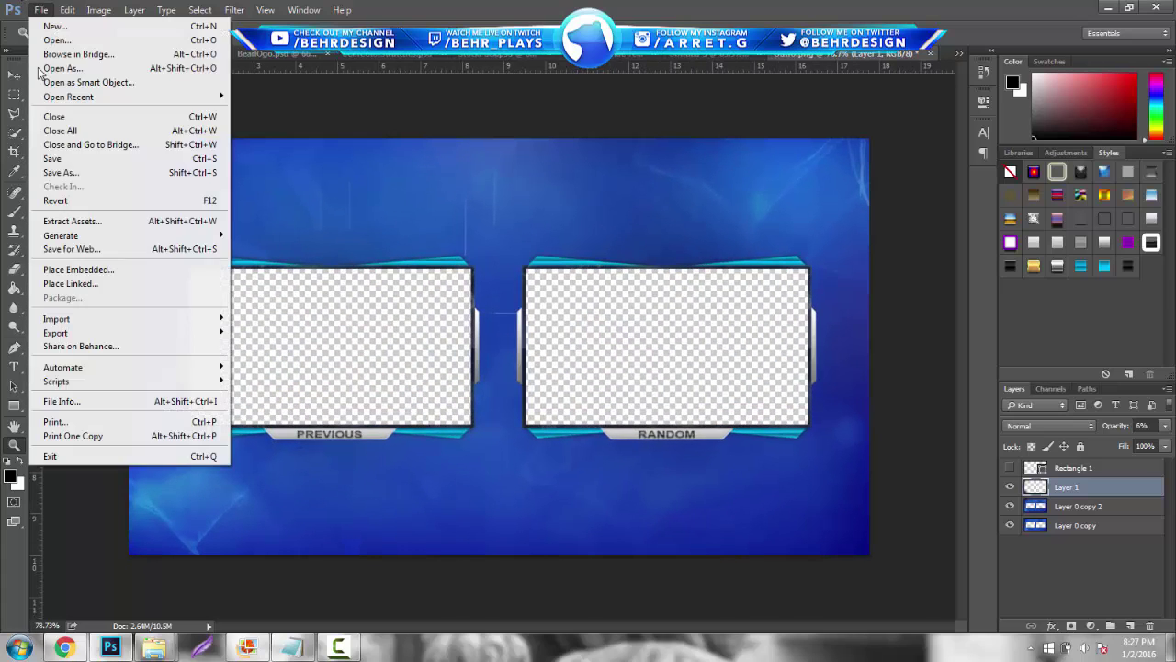
pyautogui.click(60, 175)
pyautogui.click(294, 295)
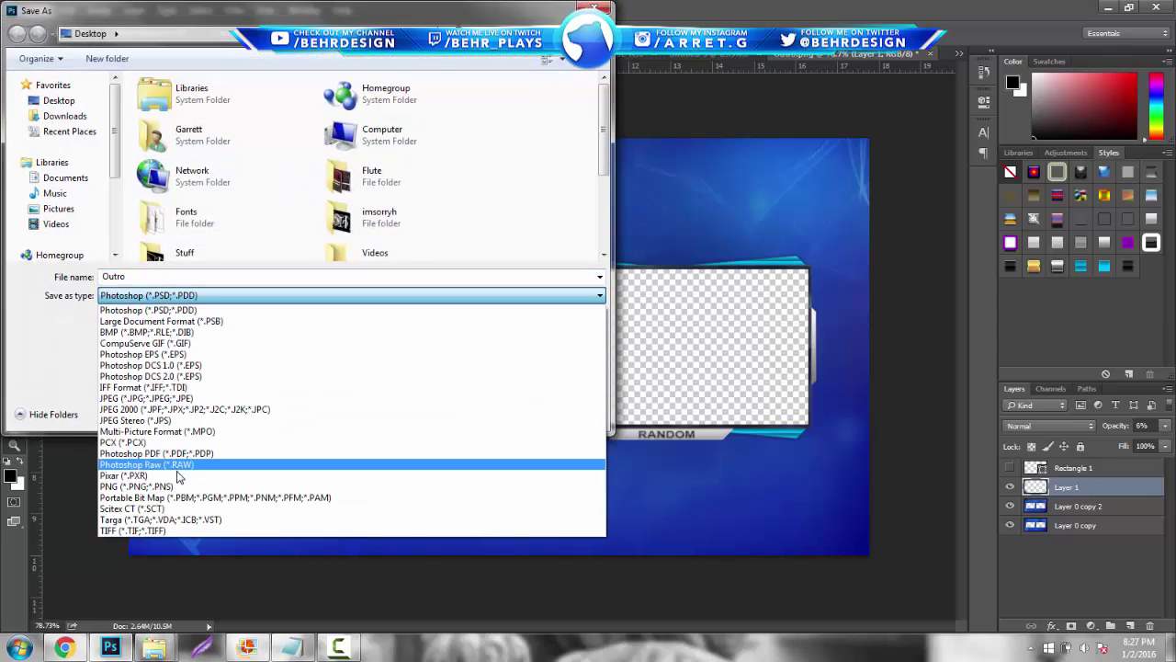
pyautogui.click(138, 486)
pyautogui.doubleClick(162, 276)
pyautogui.write('O')
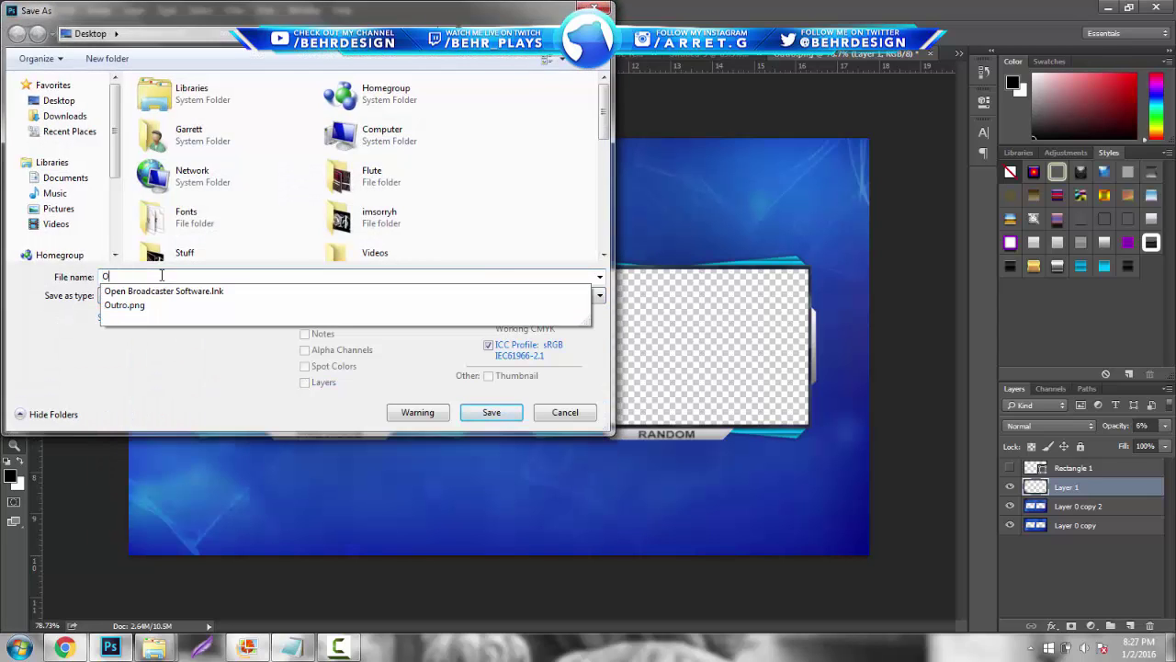
pyautogui.write('utroFinal')
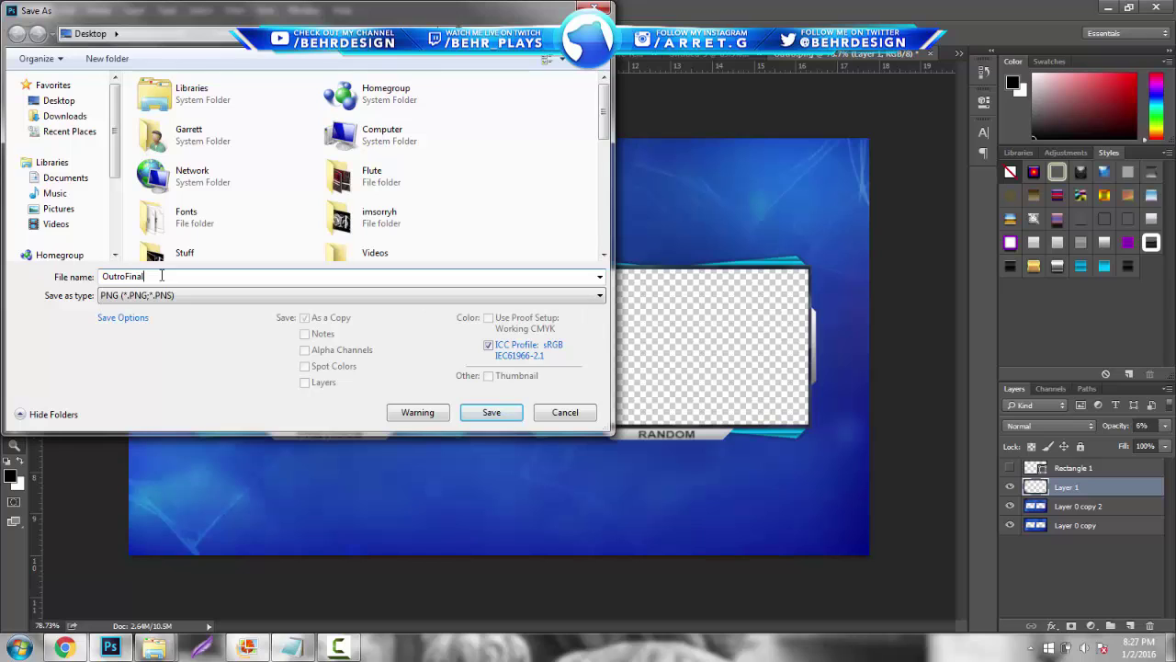
pyautogui.press('Return')
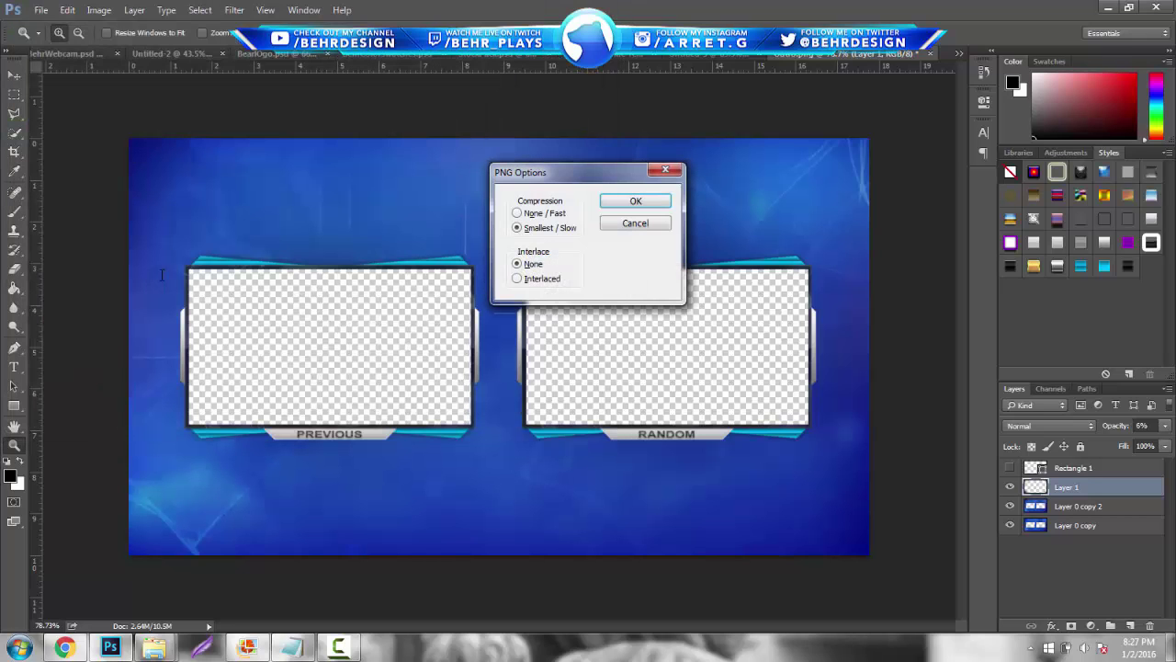
pyautogui.press('Return')
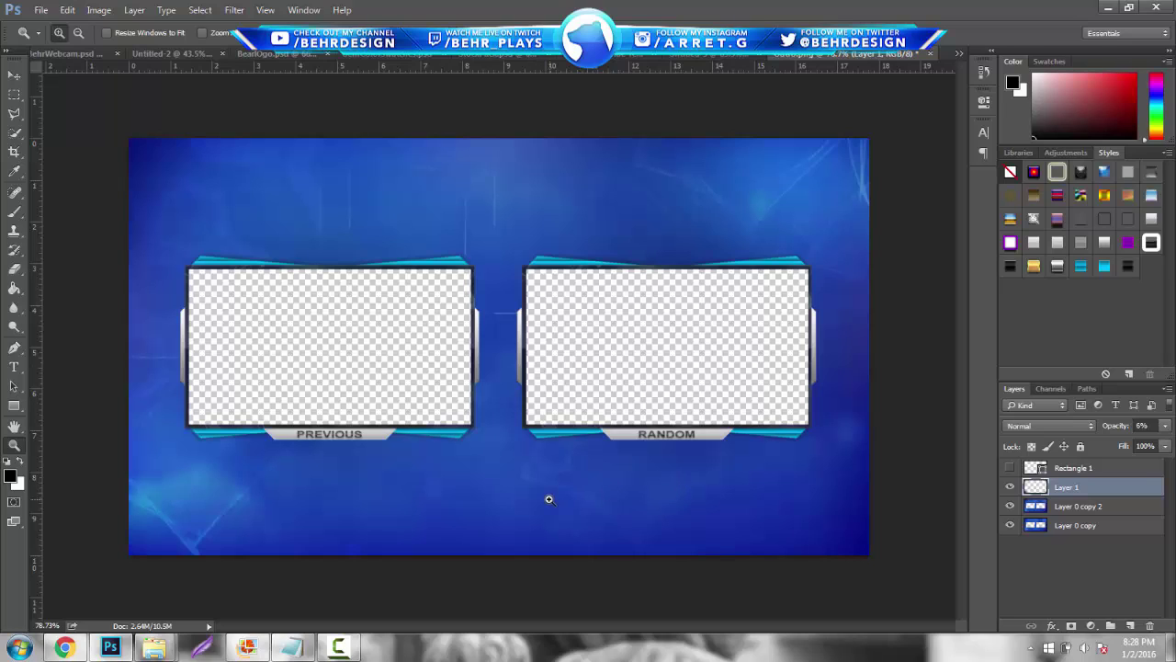
pyautogui.click(15, 370)
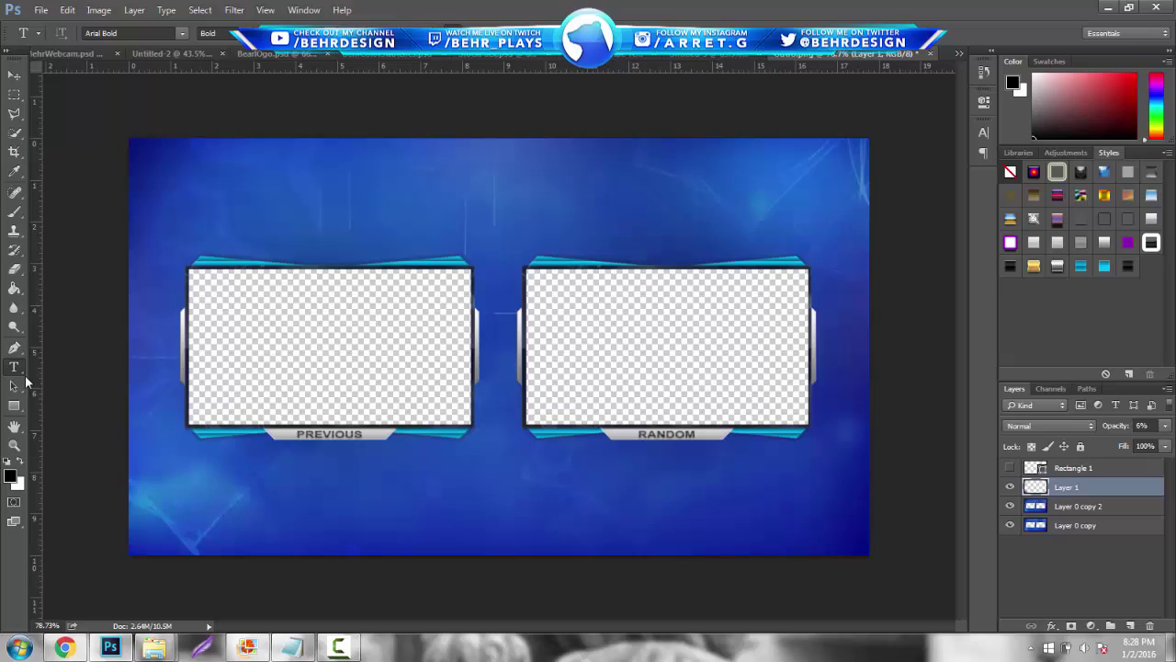
pyautogui.click(18, 464)
pyautogui.moveTo(349, 649)
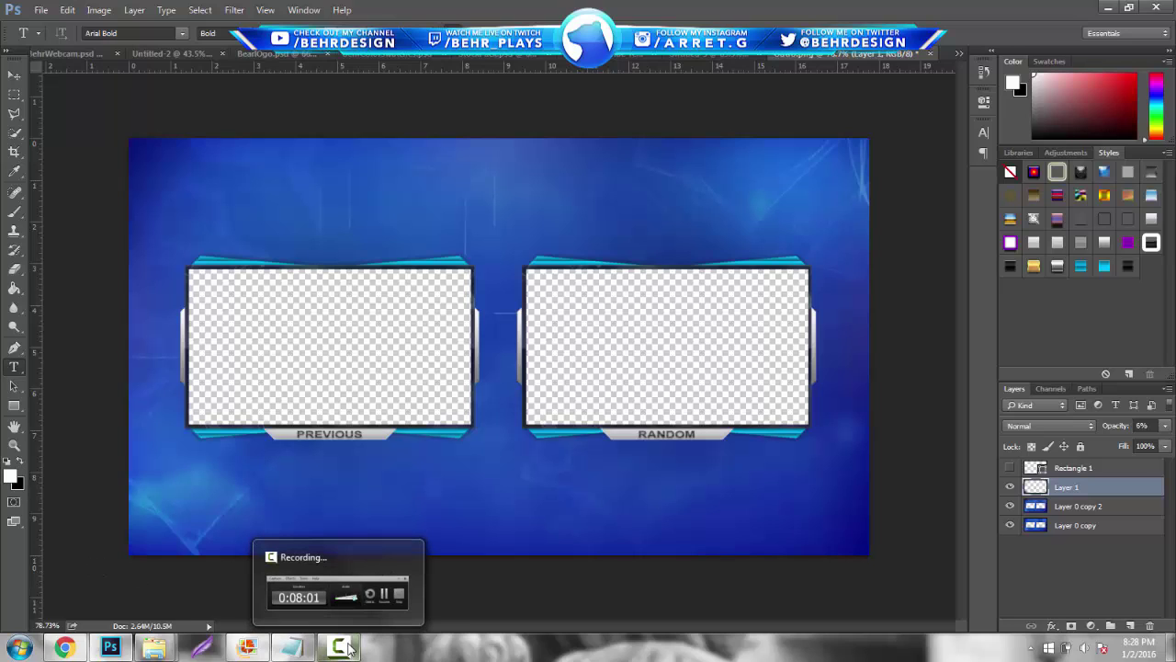